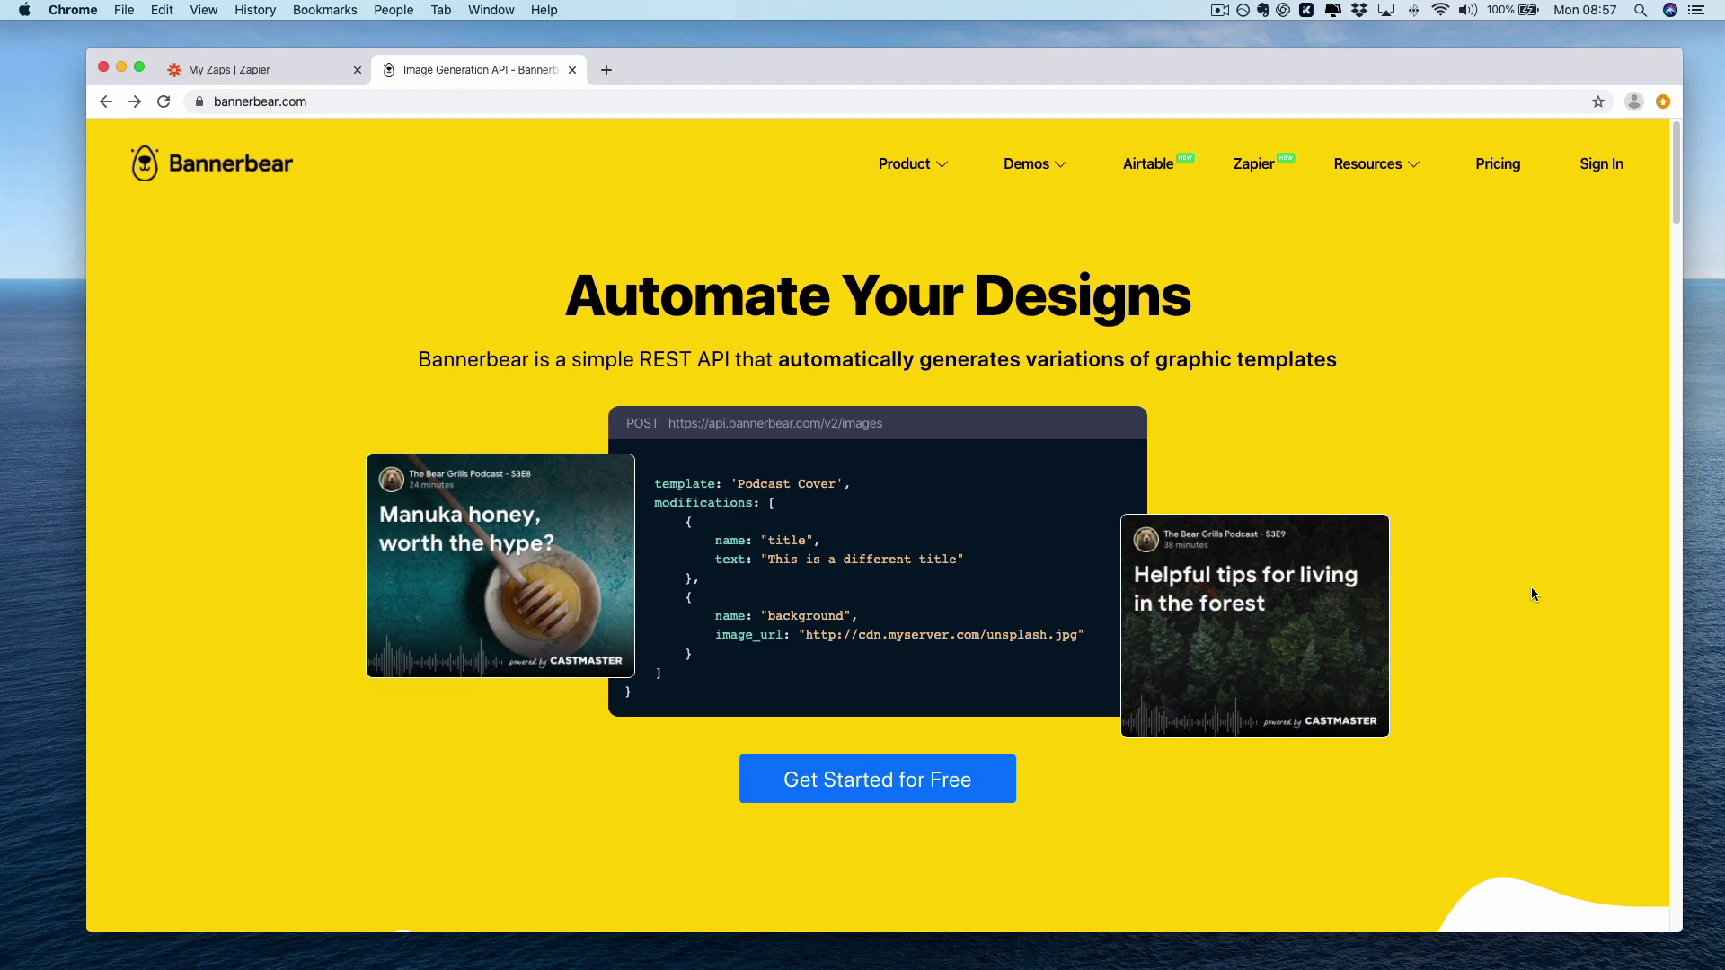
Sign in to Bannerbear from the homepage to open the app dashboard.
click(1604, 169)
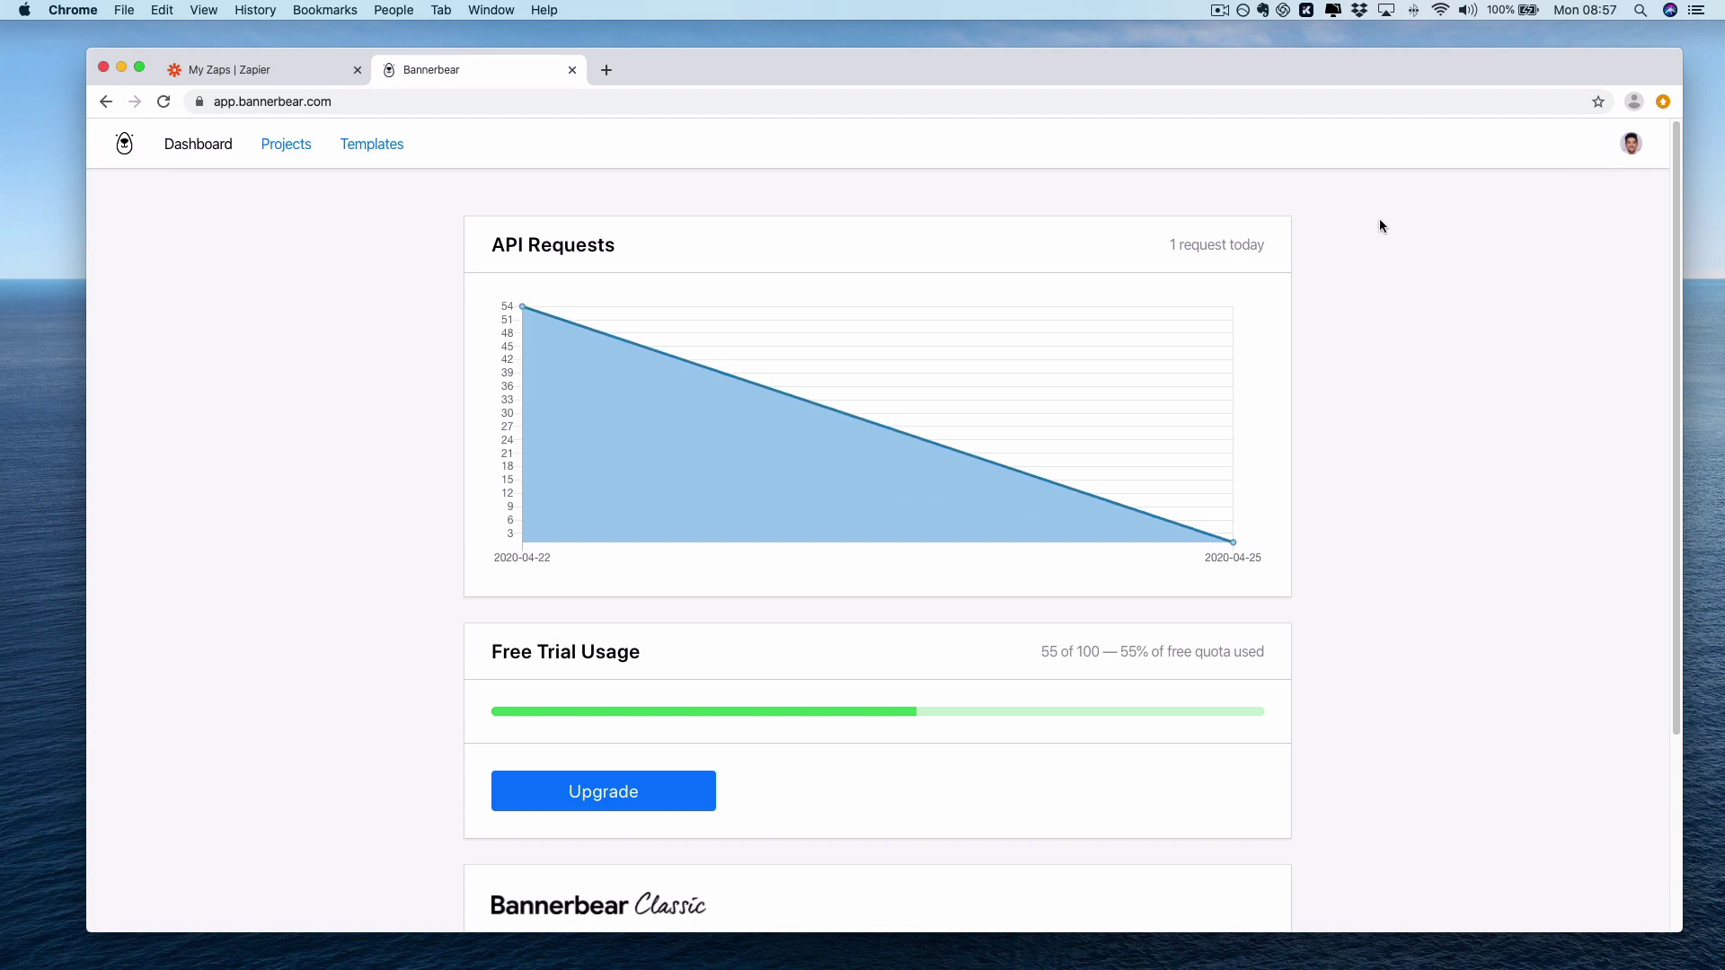
From the Projects list, create and save a new project named 'Twitter'.
click(302, 158)
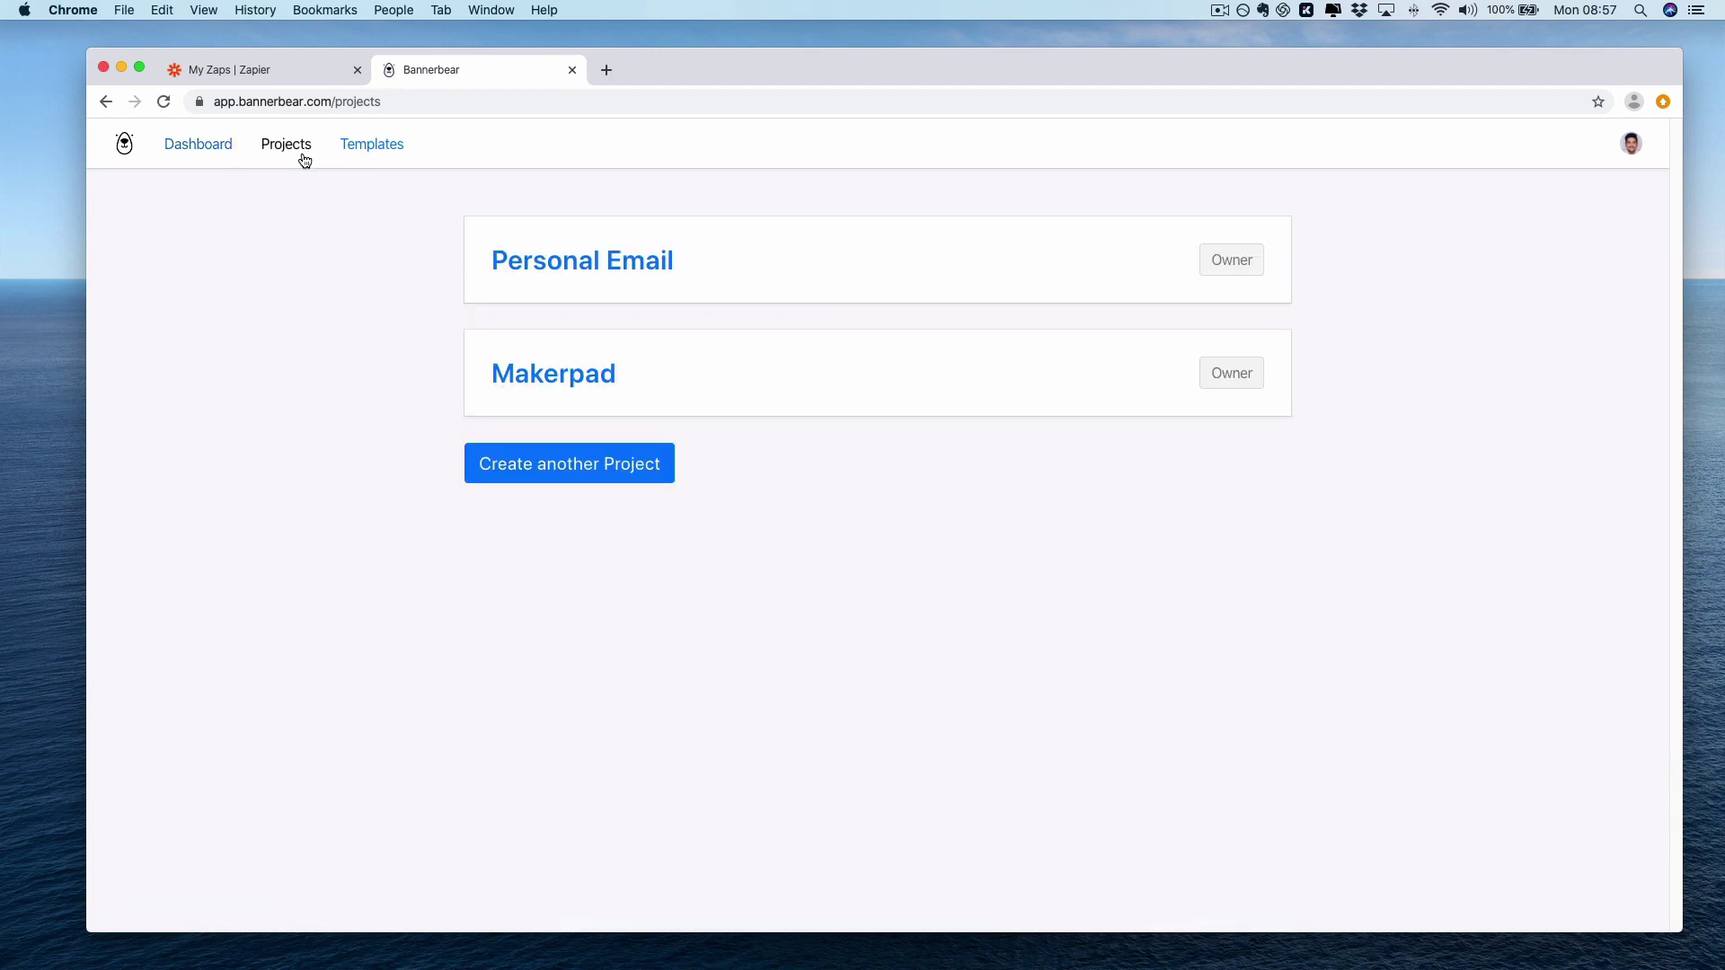
click(605, 459)
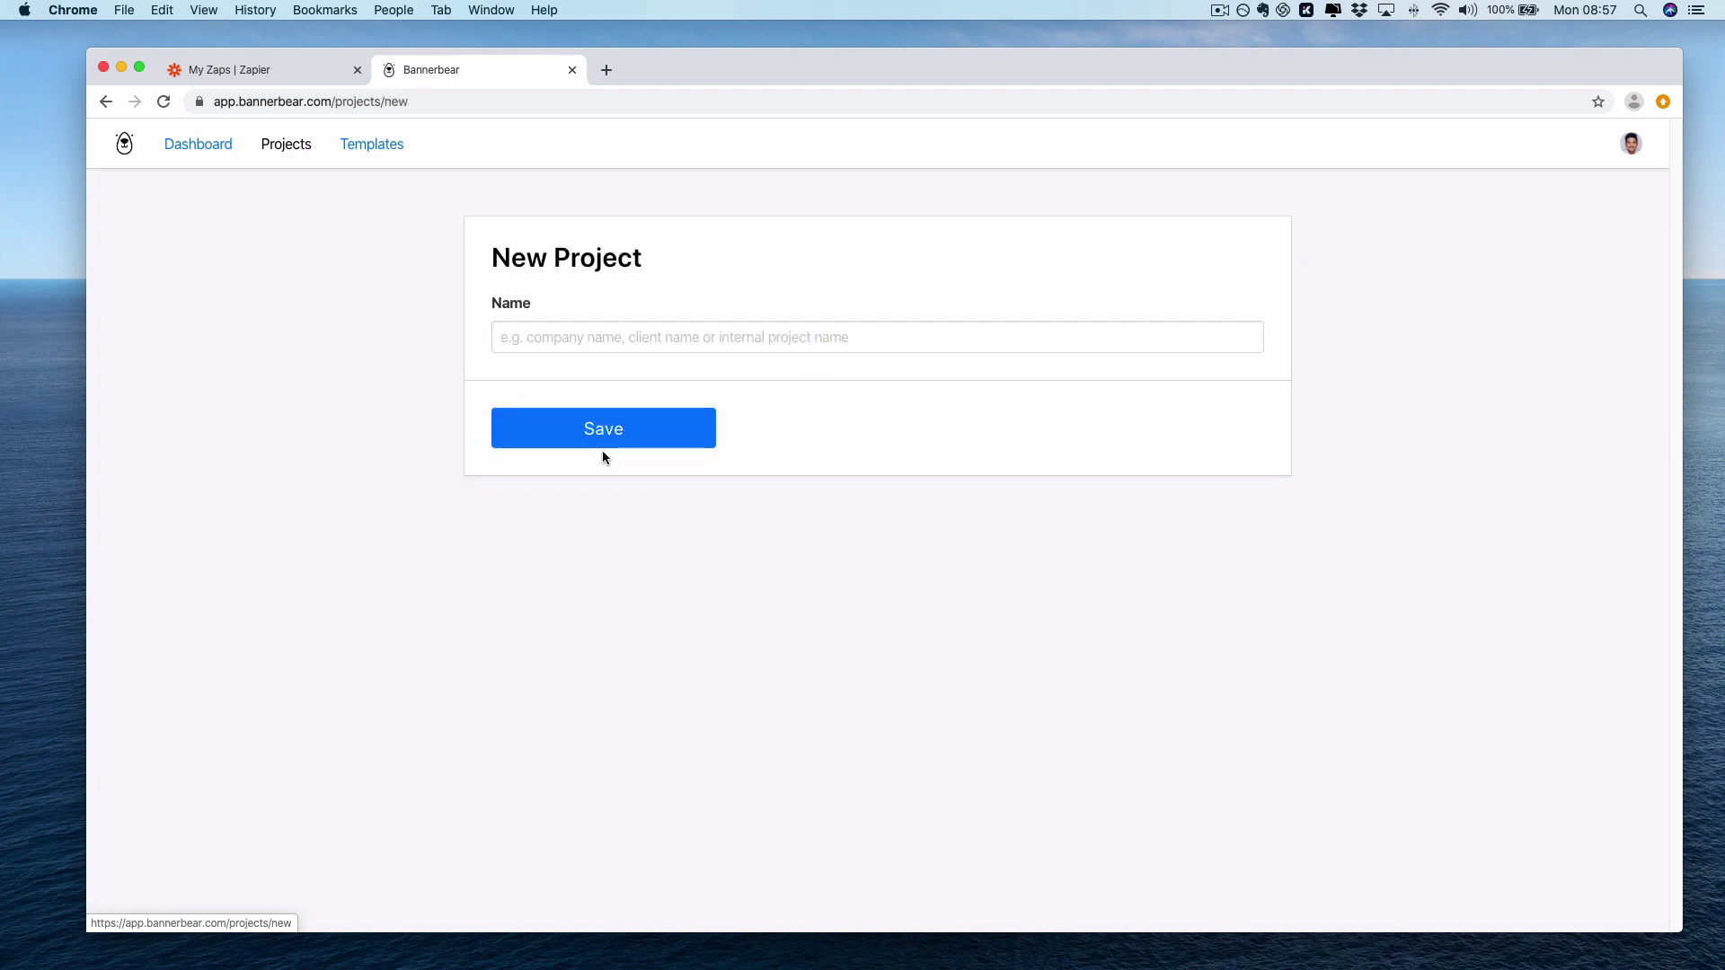
click(649, 340)
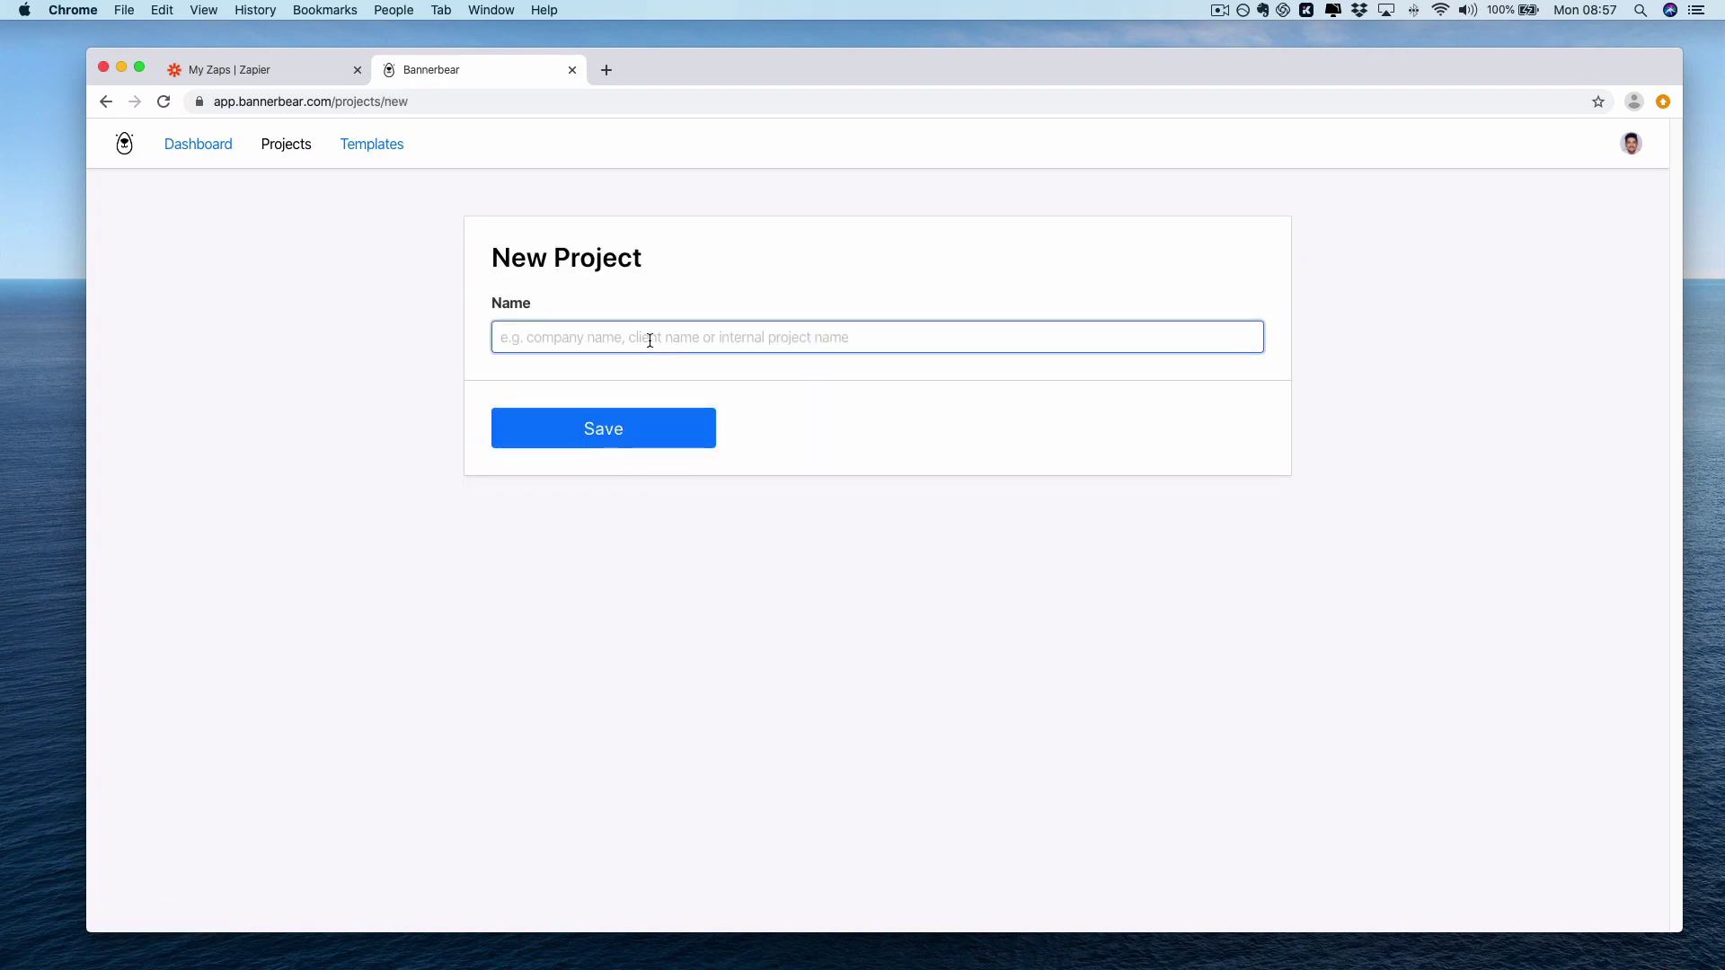
text(Twitter)
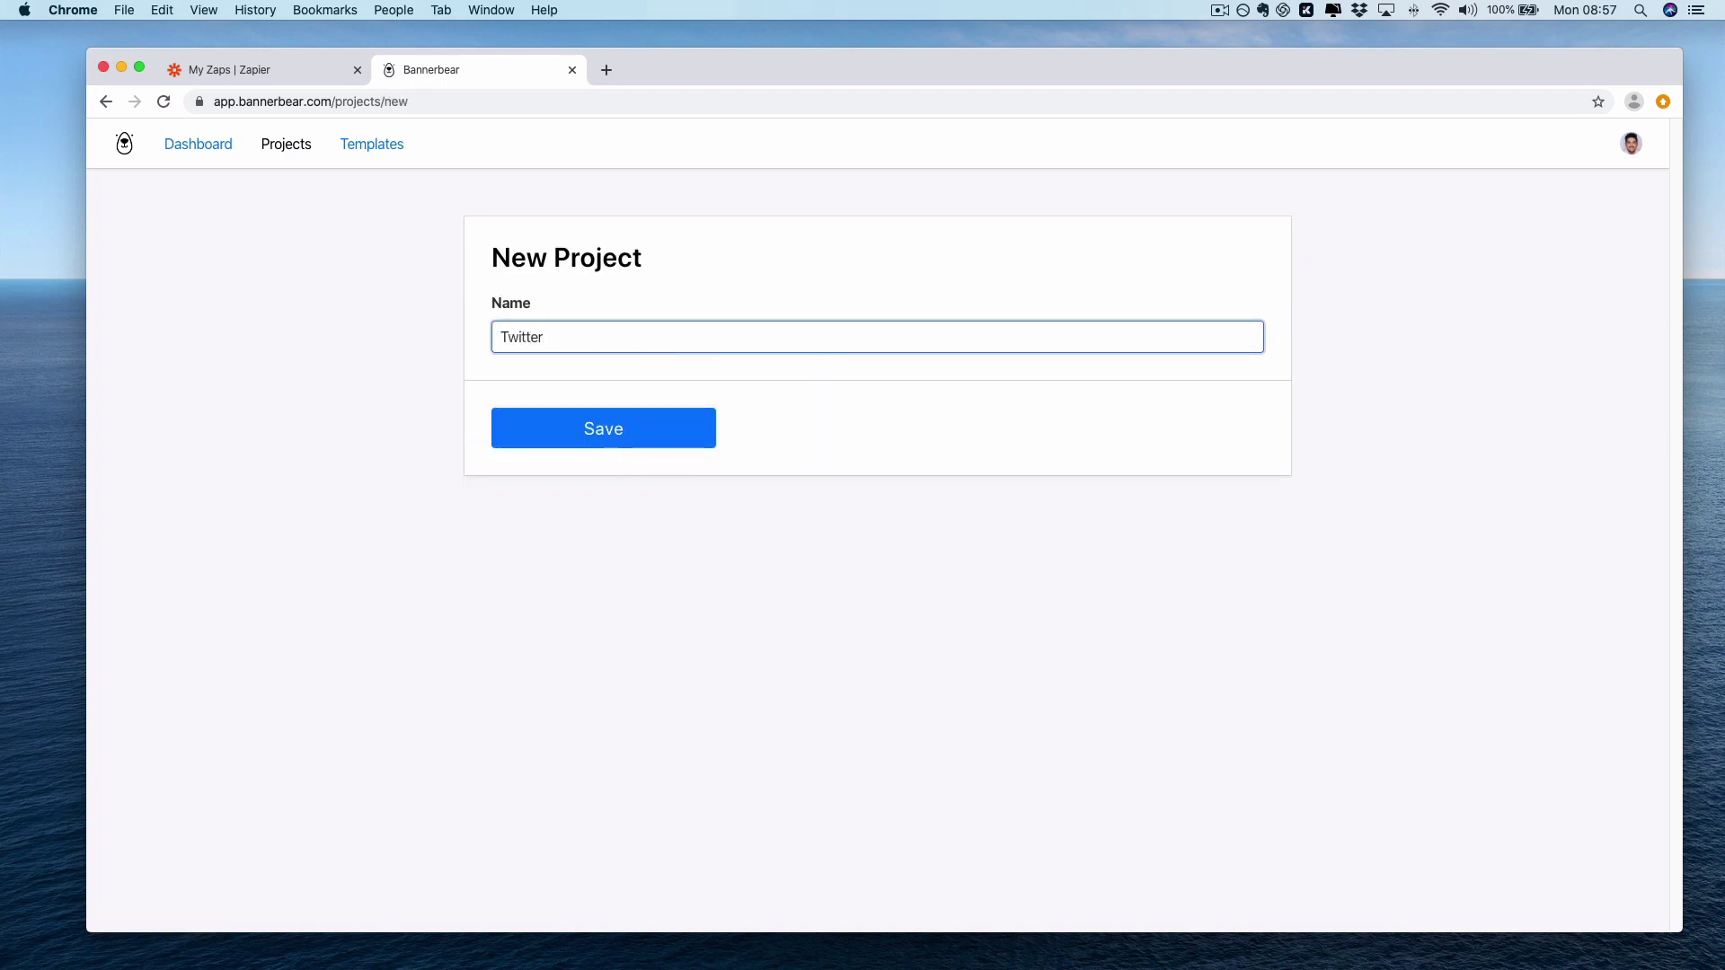
click(660, 422)
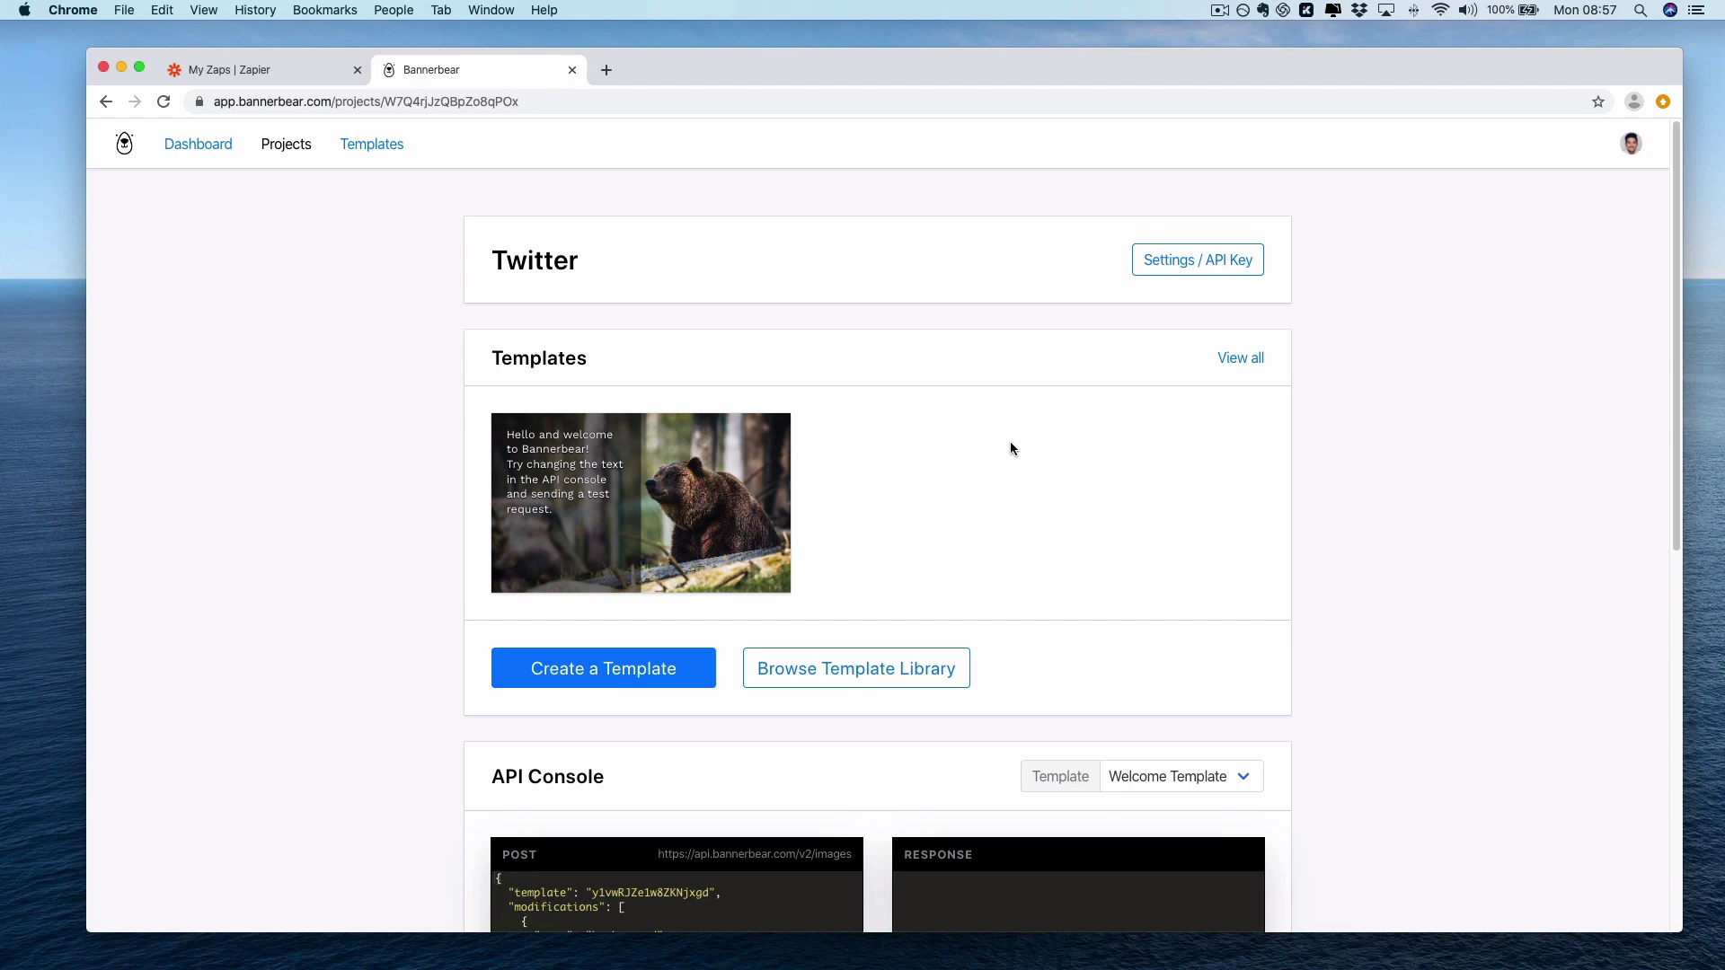
Save the Twitter project's API key settings and go to the template library.
click(1179, 266)
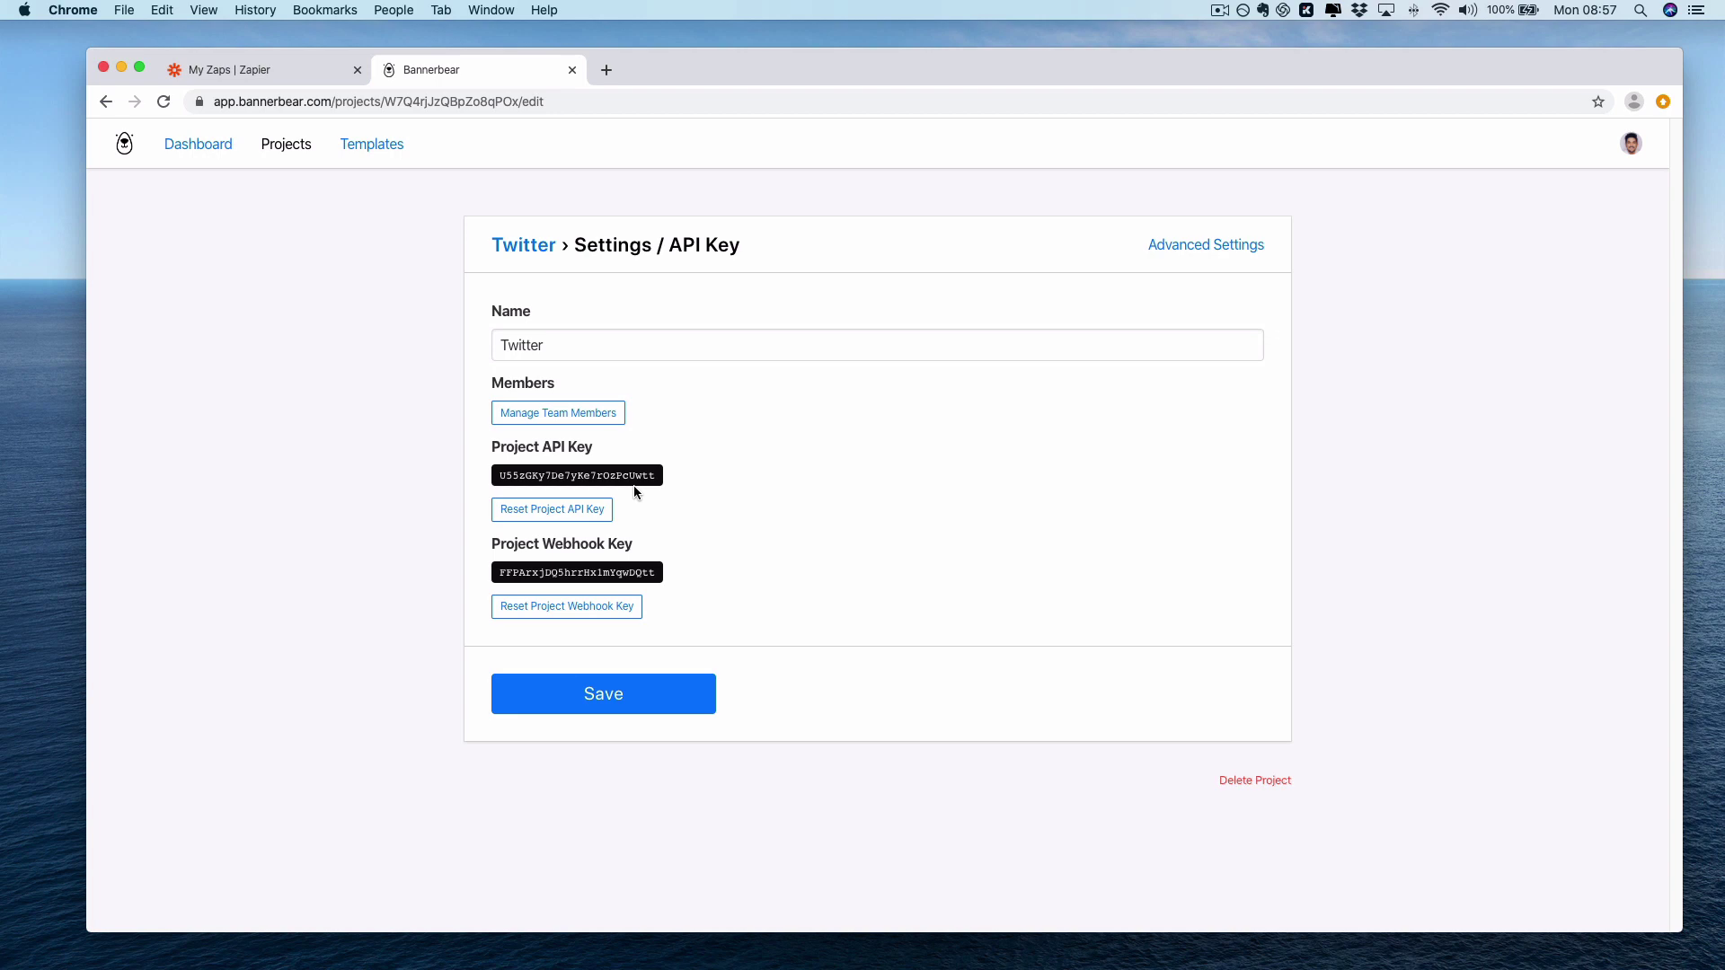
click(663, 683)
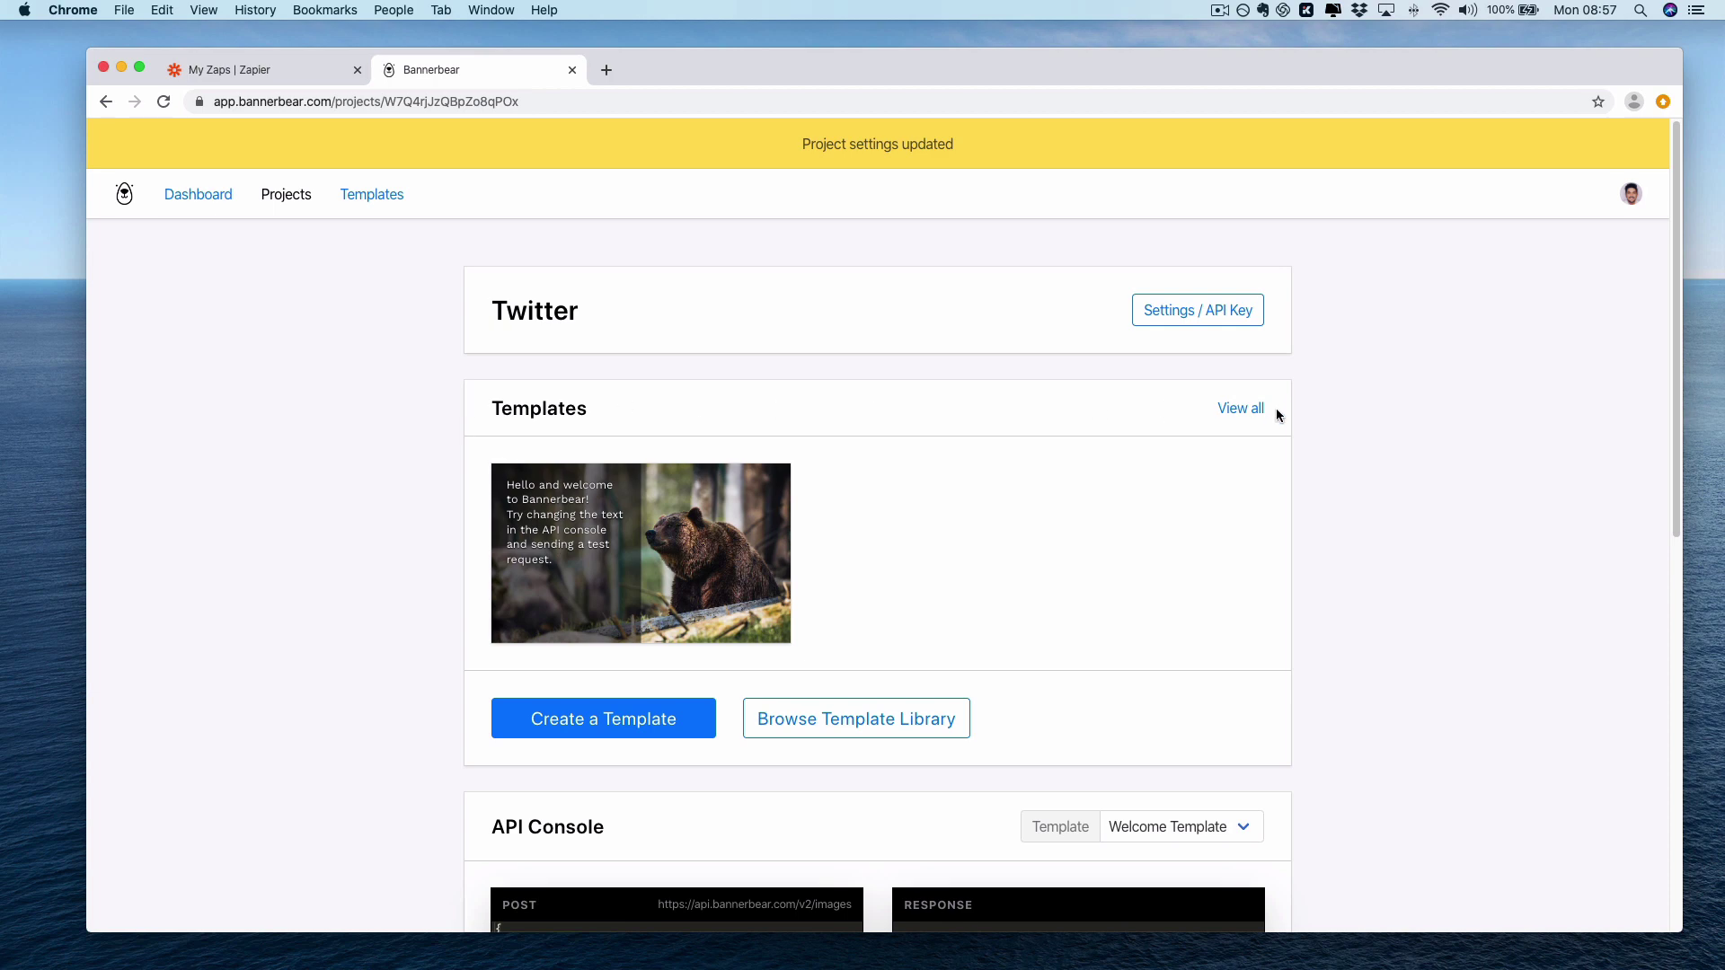
click(897, 669)
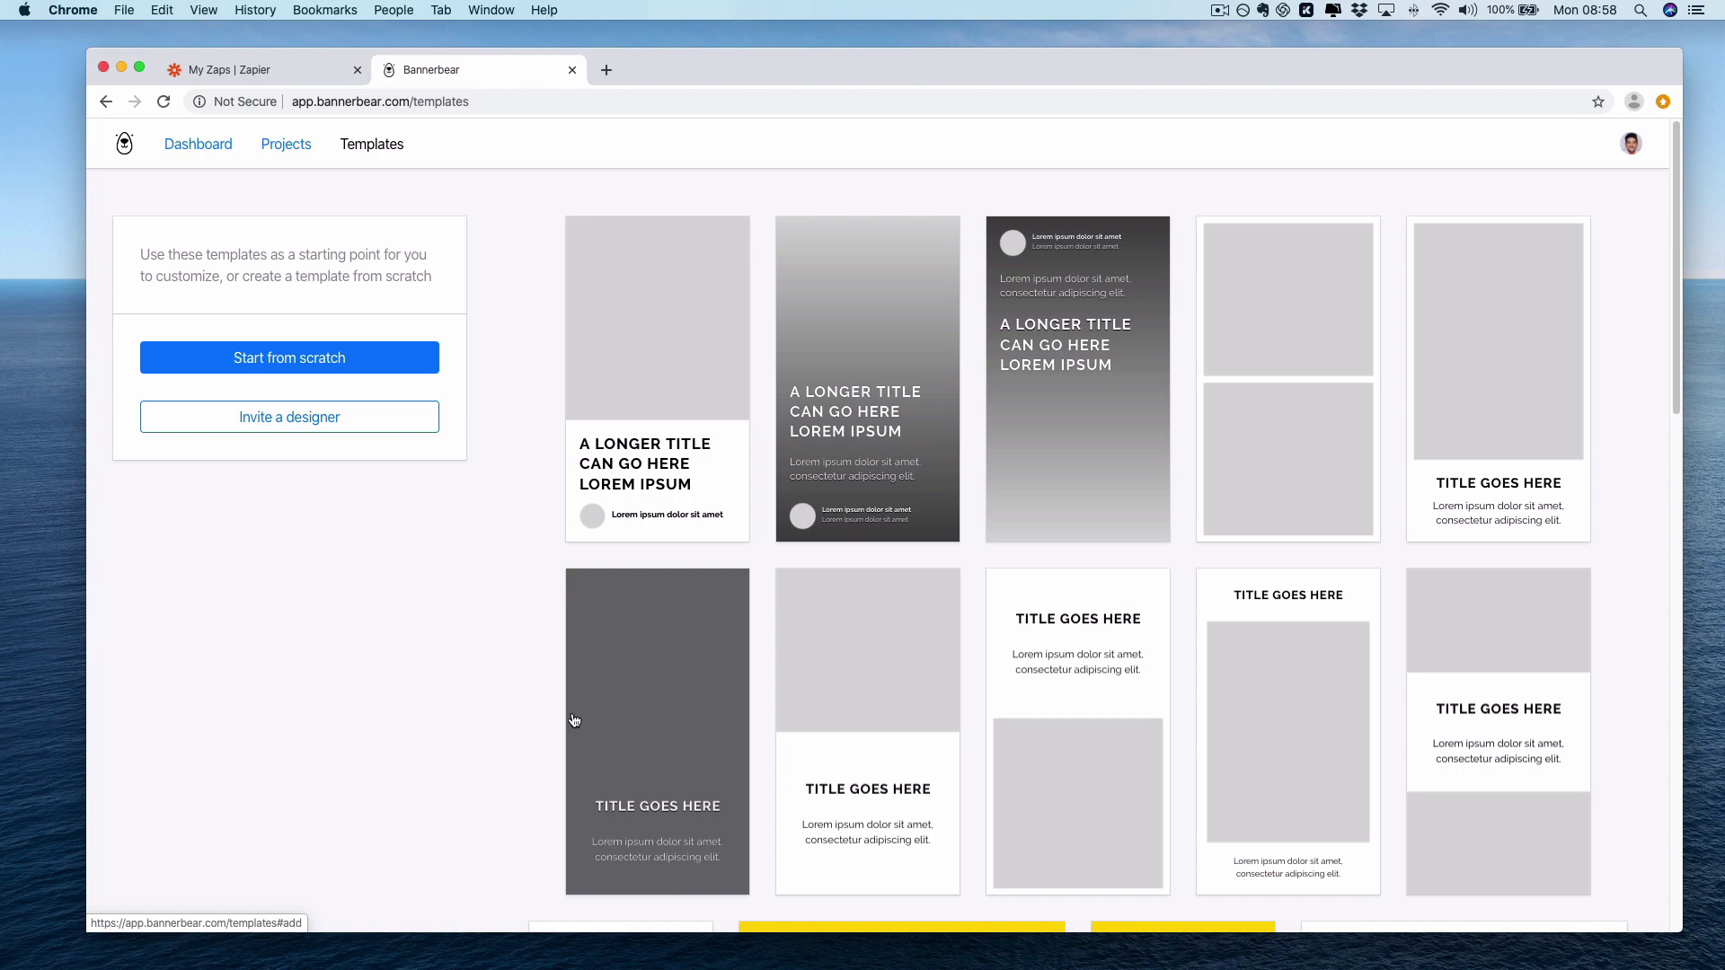
Add the square tweet template, Twitter Demo (Square), to the Twitter project.
scroll(574, 720, down, 10)
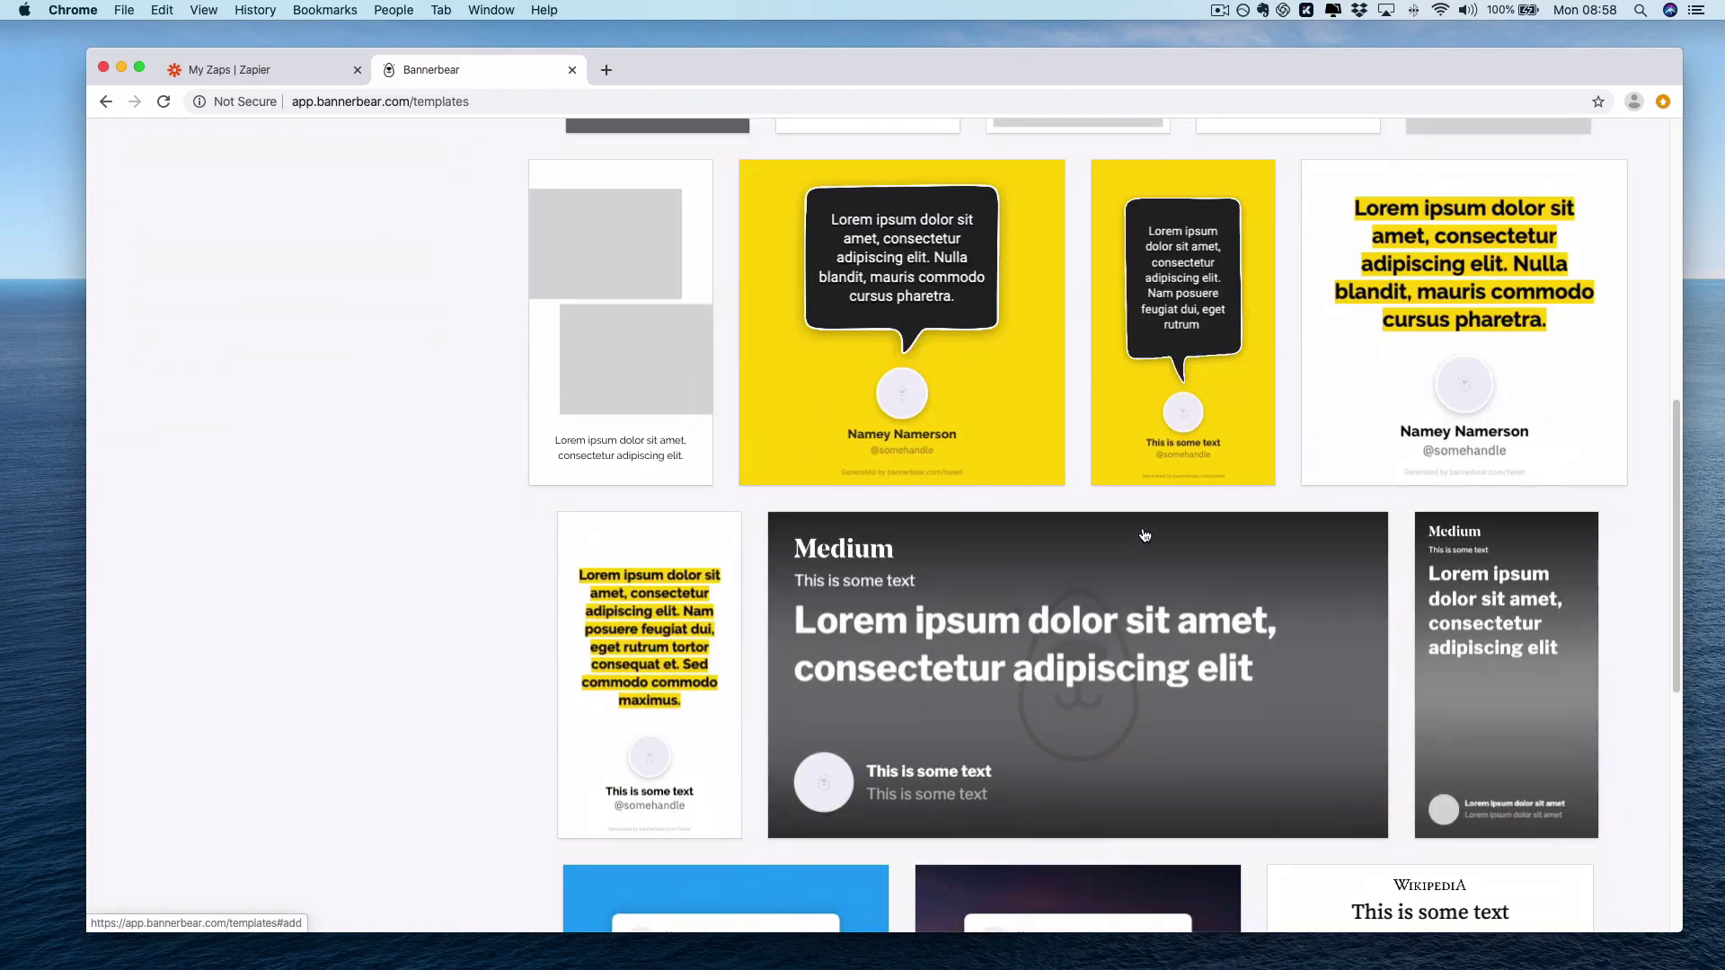
click(1363, 351)
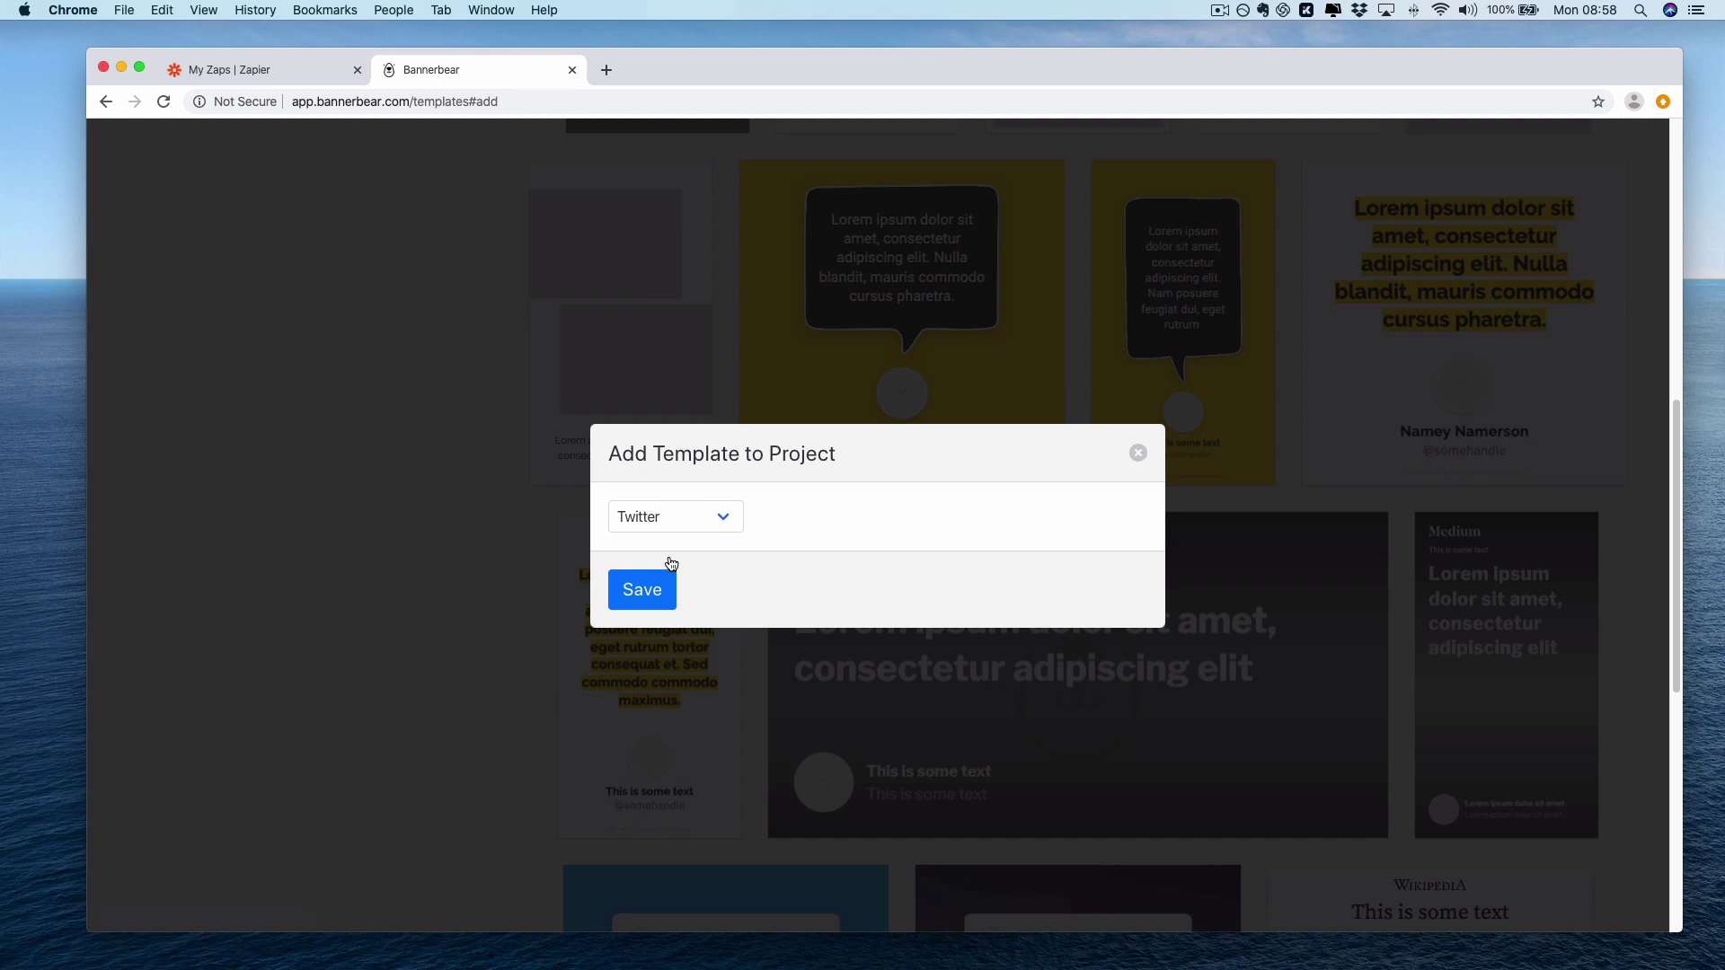
click(660, 590)
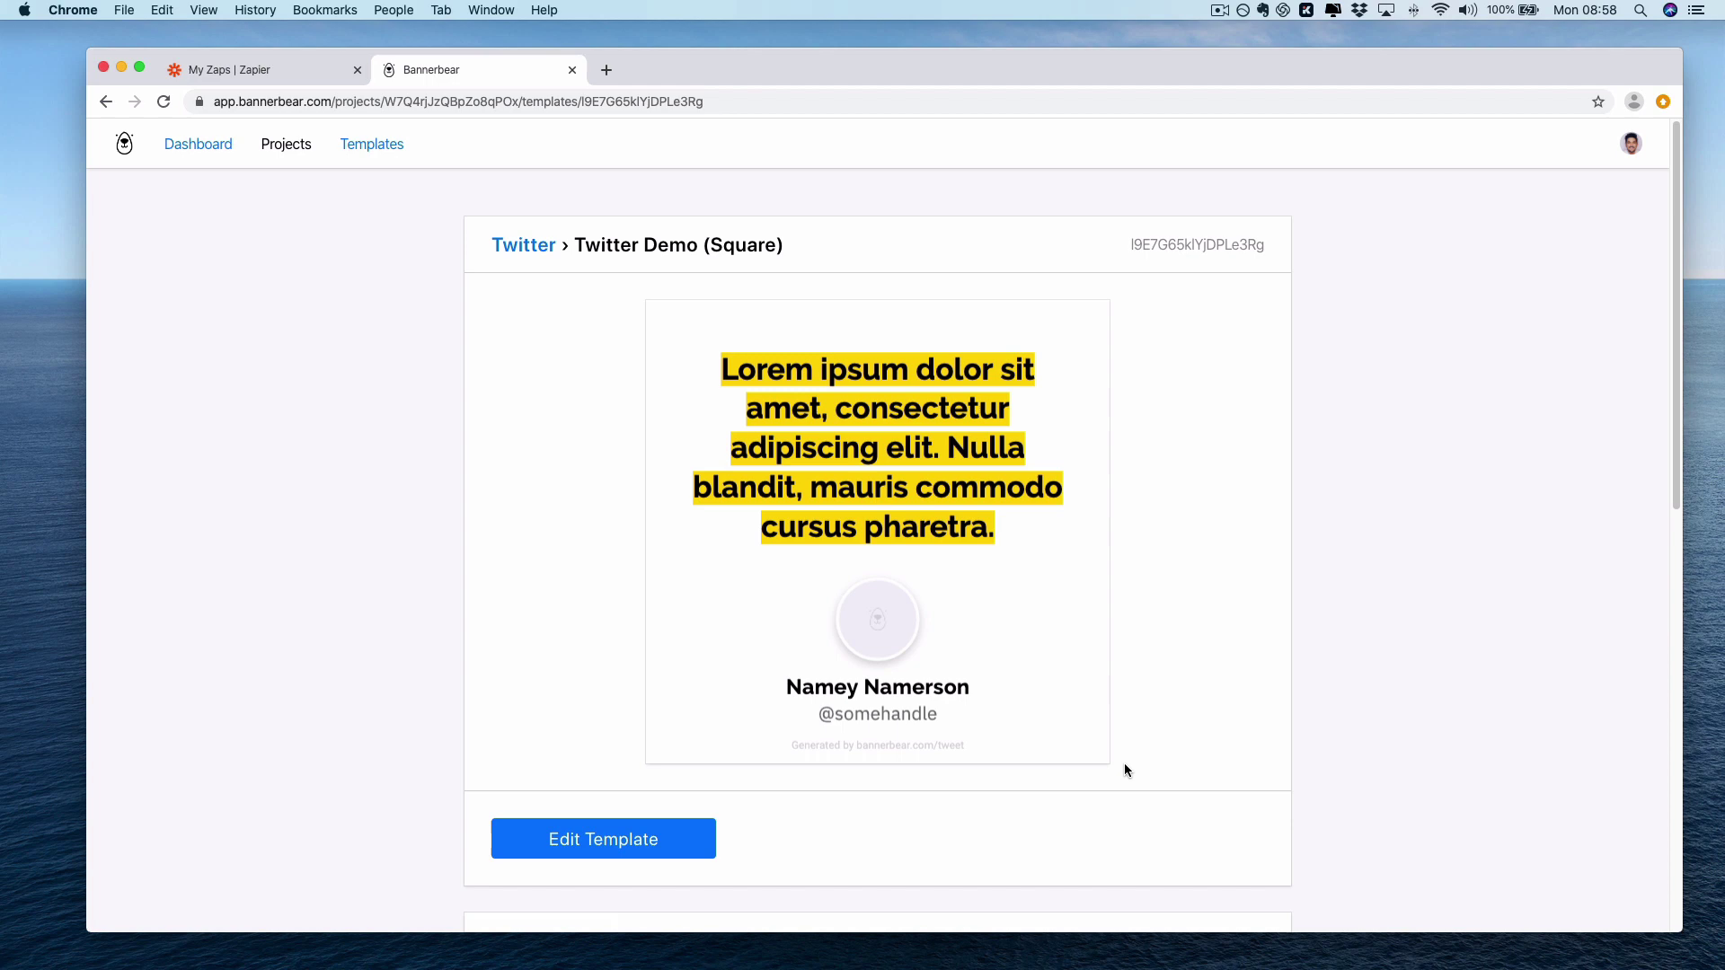
scroll(1232, 800, down, 5)
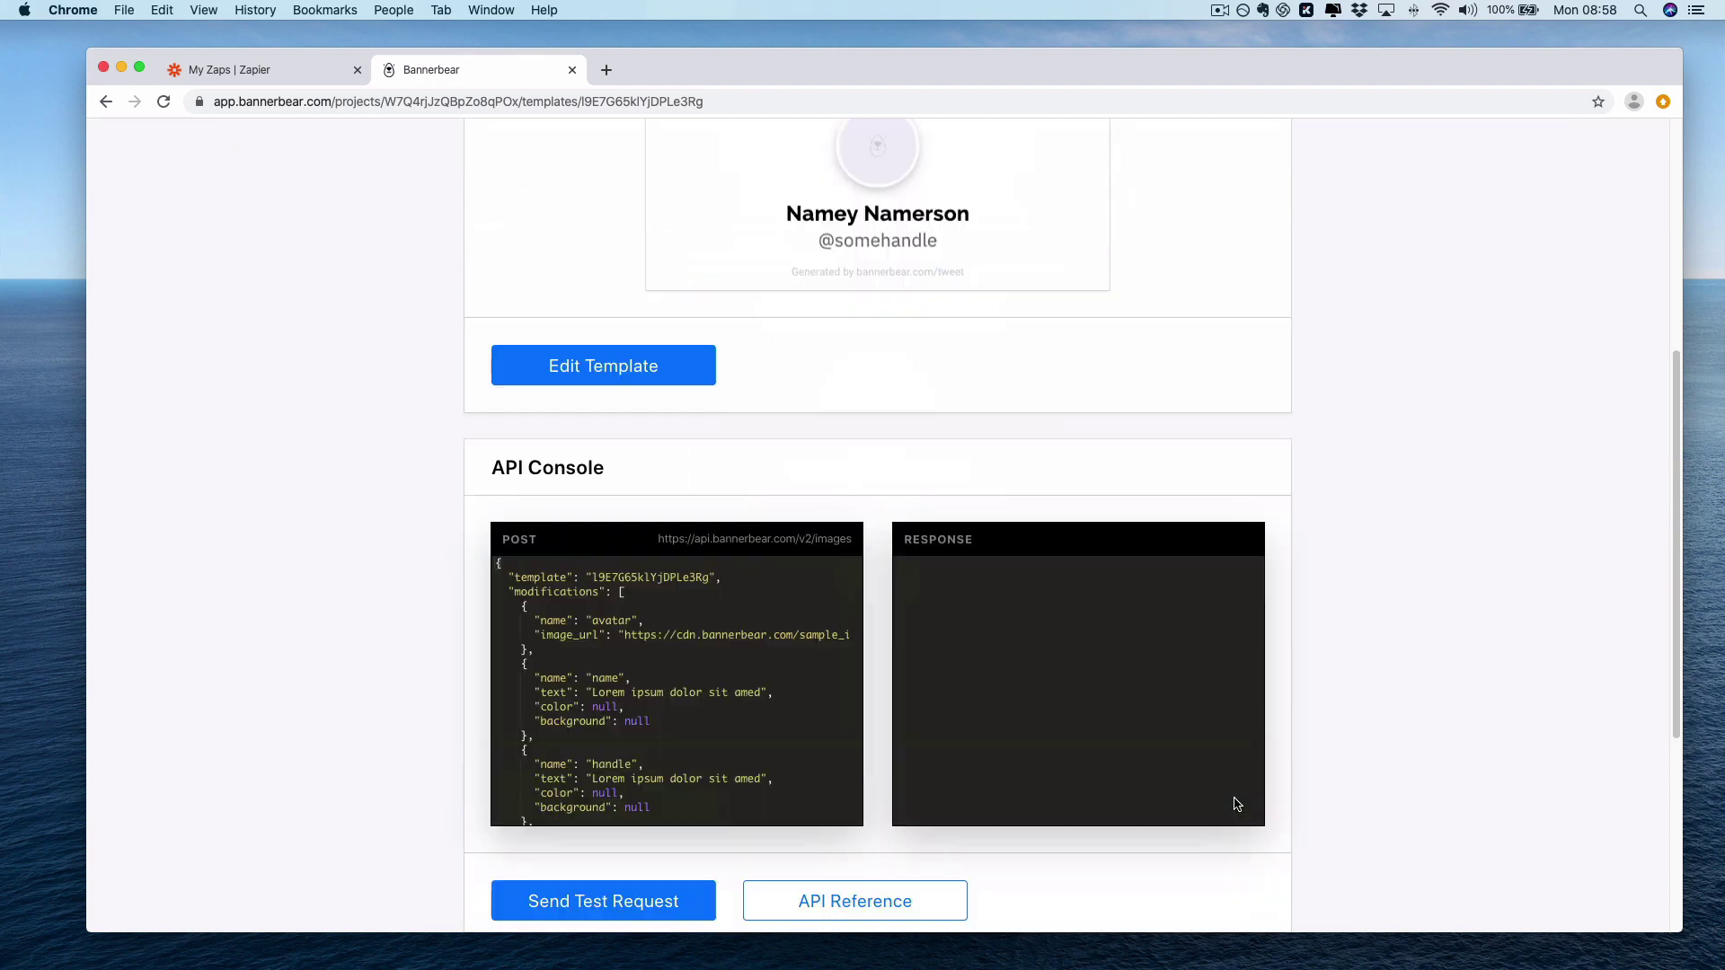
scroll(1234, 799, up, 5)
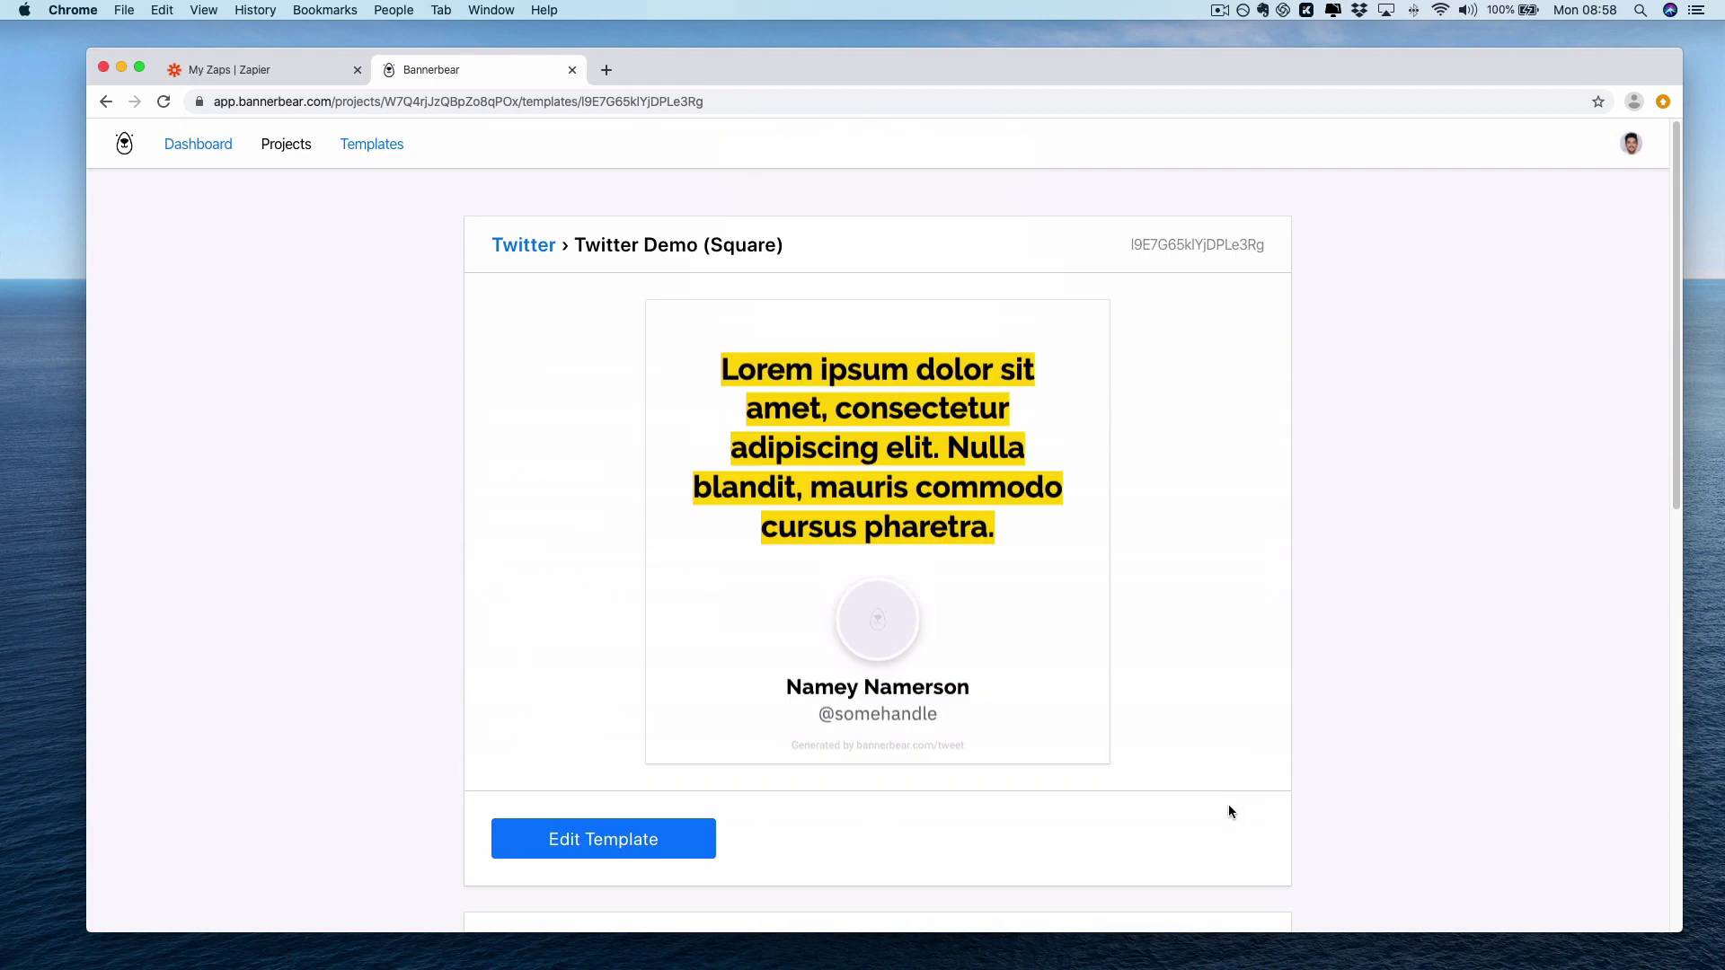
In Zapier, start a new zap named 'Twitter to Bannerbear'.
click(256, 73)
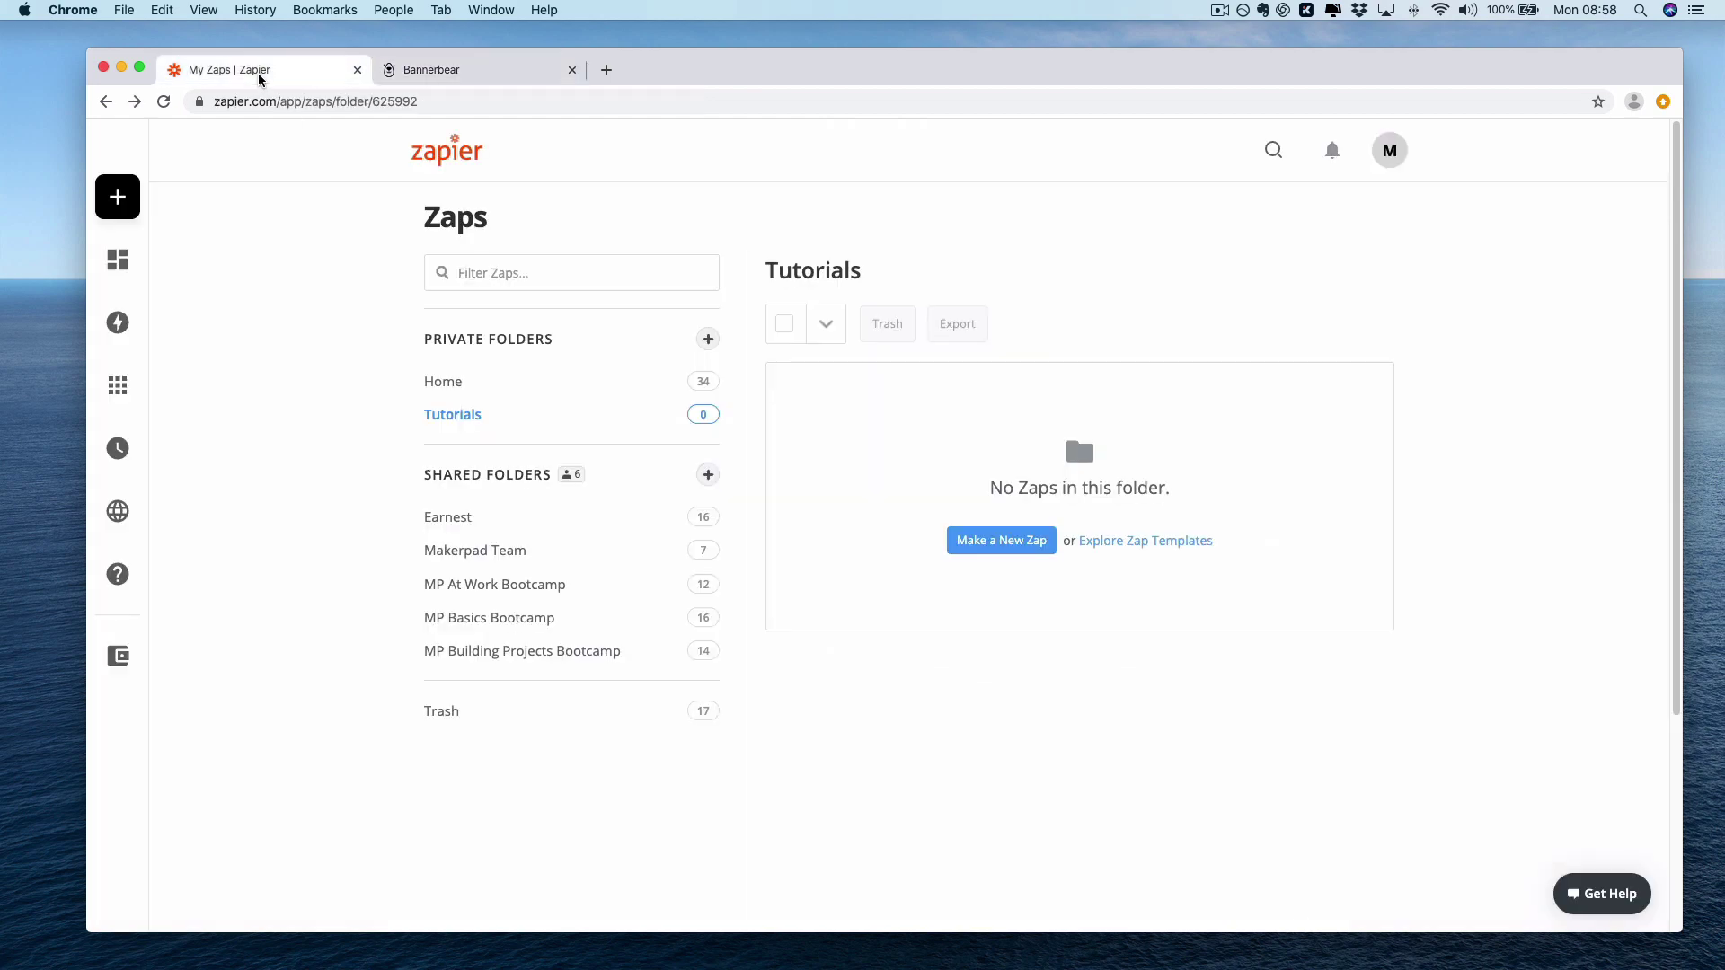
click(102, 198)
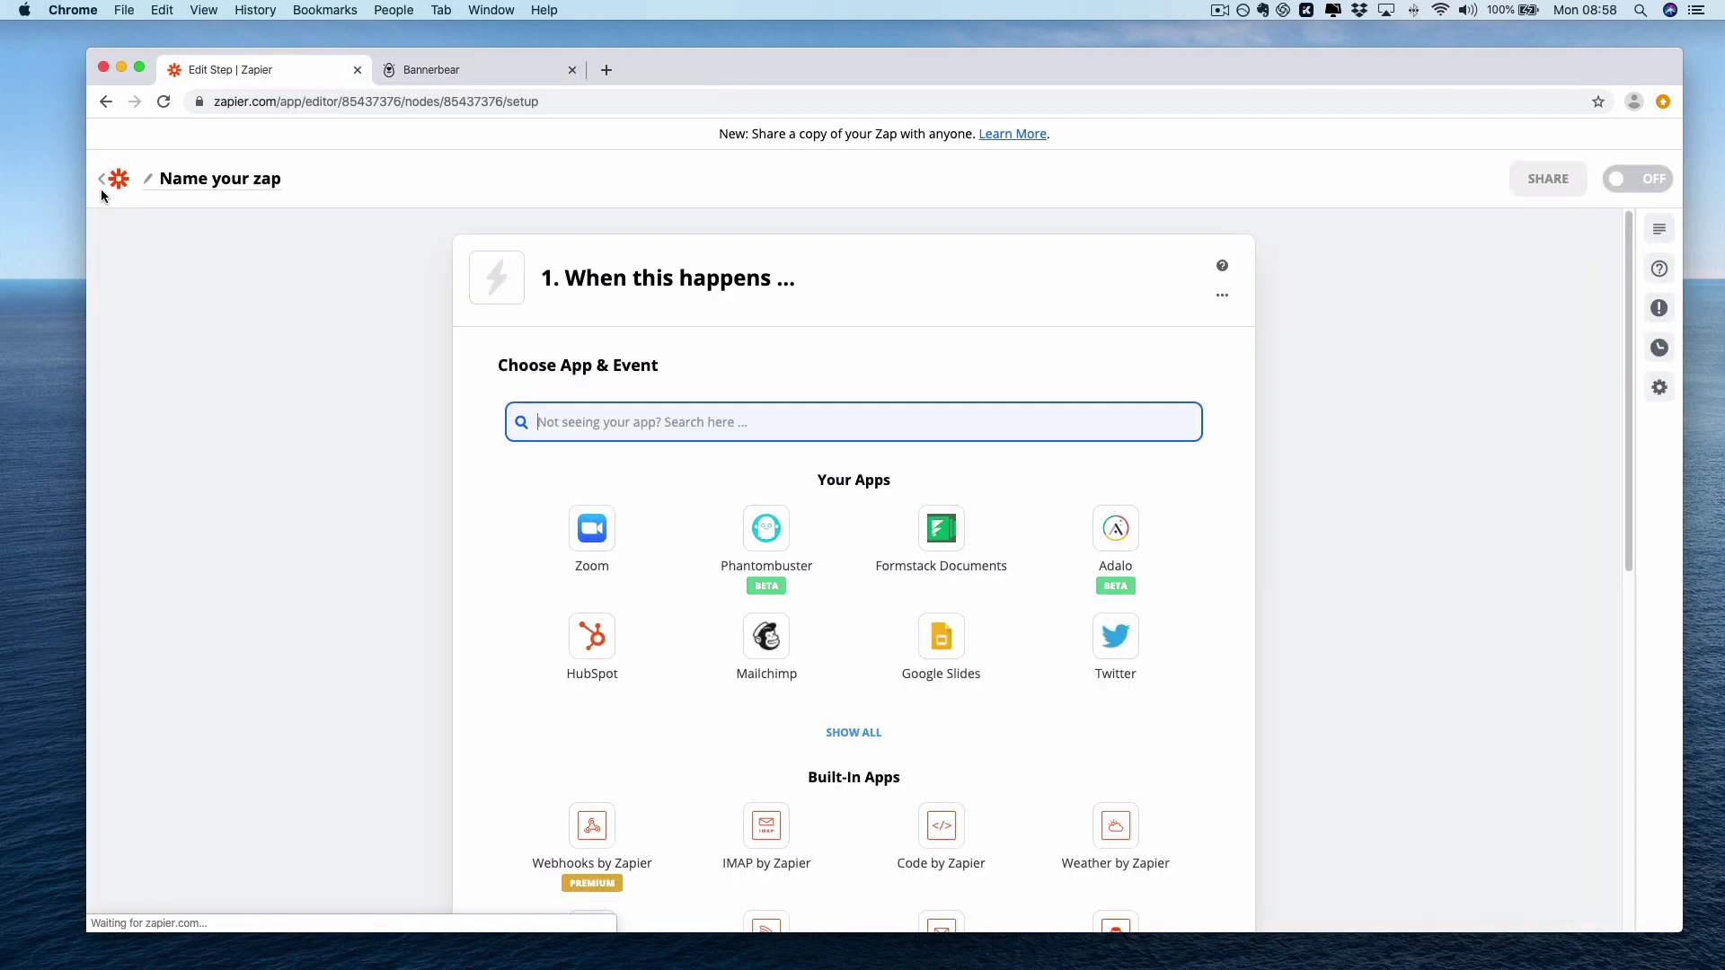
click(211, 184)
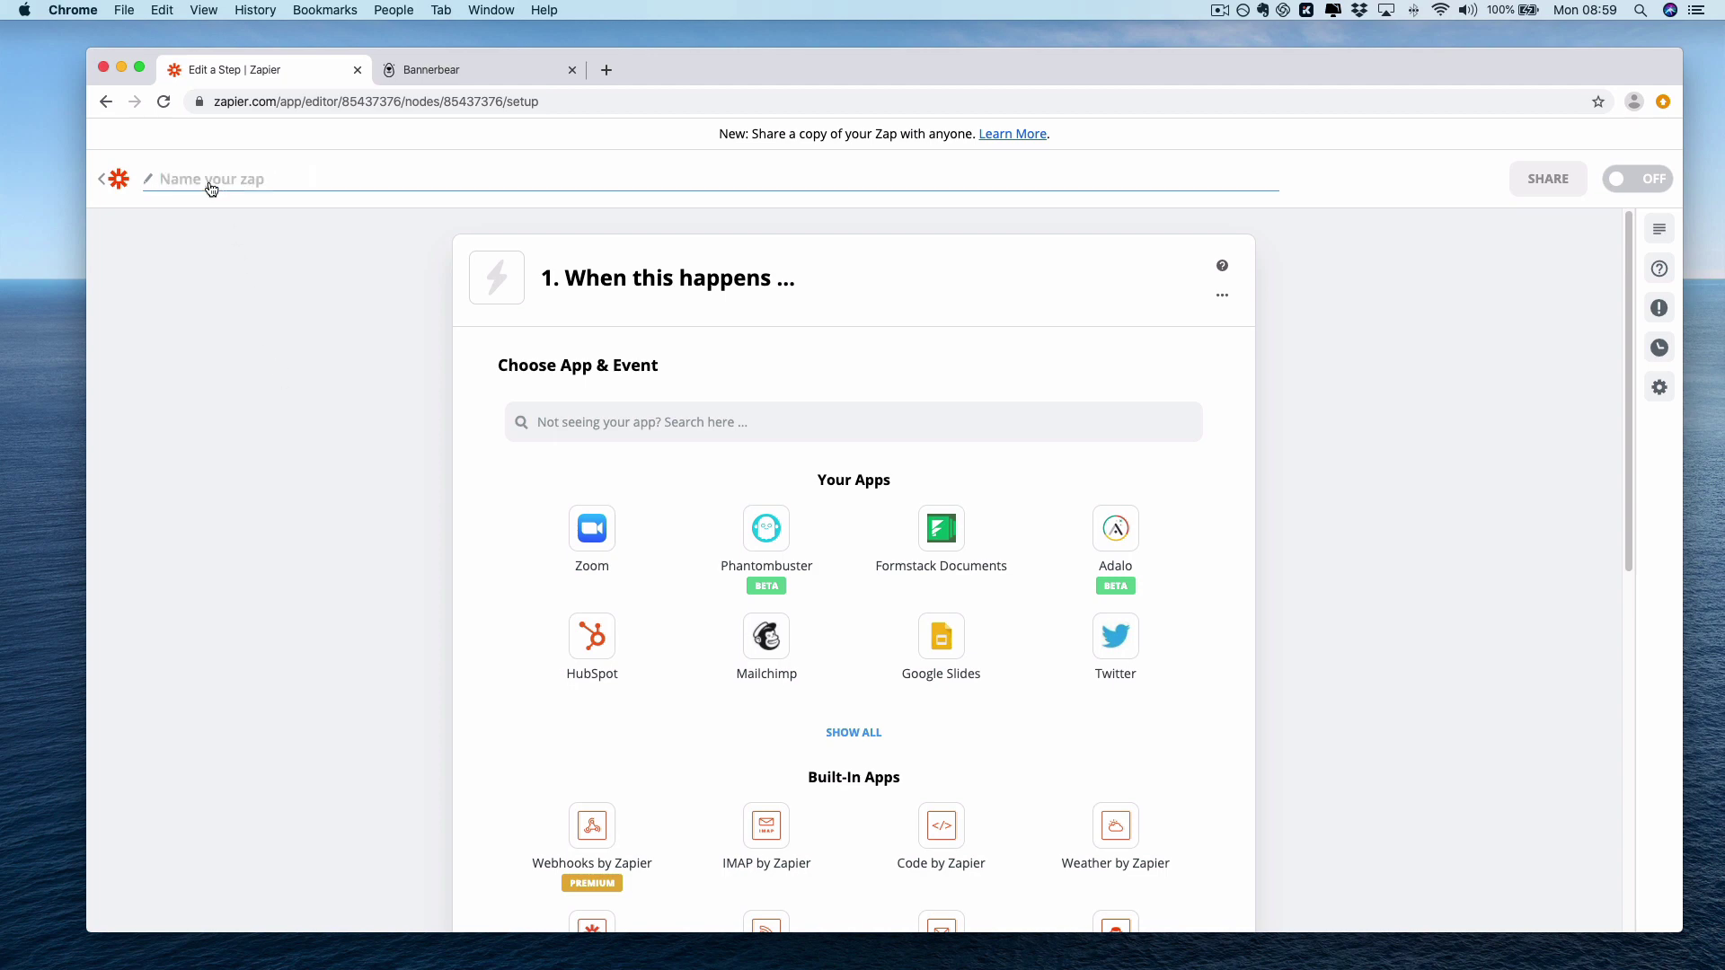
text(Twitter to Bannerbear)
Set the trigger to Twitter with the My Tweet event.
click(606, 414)
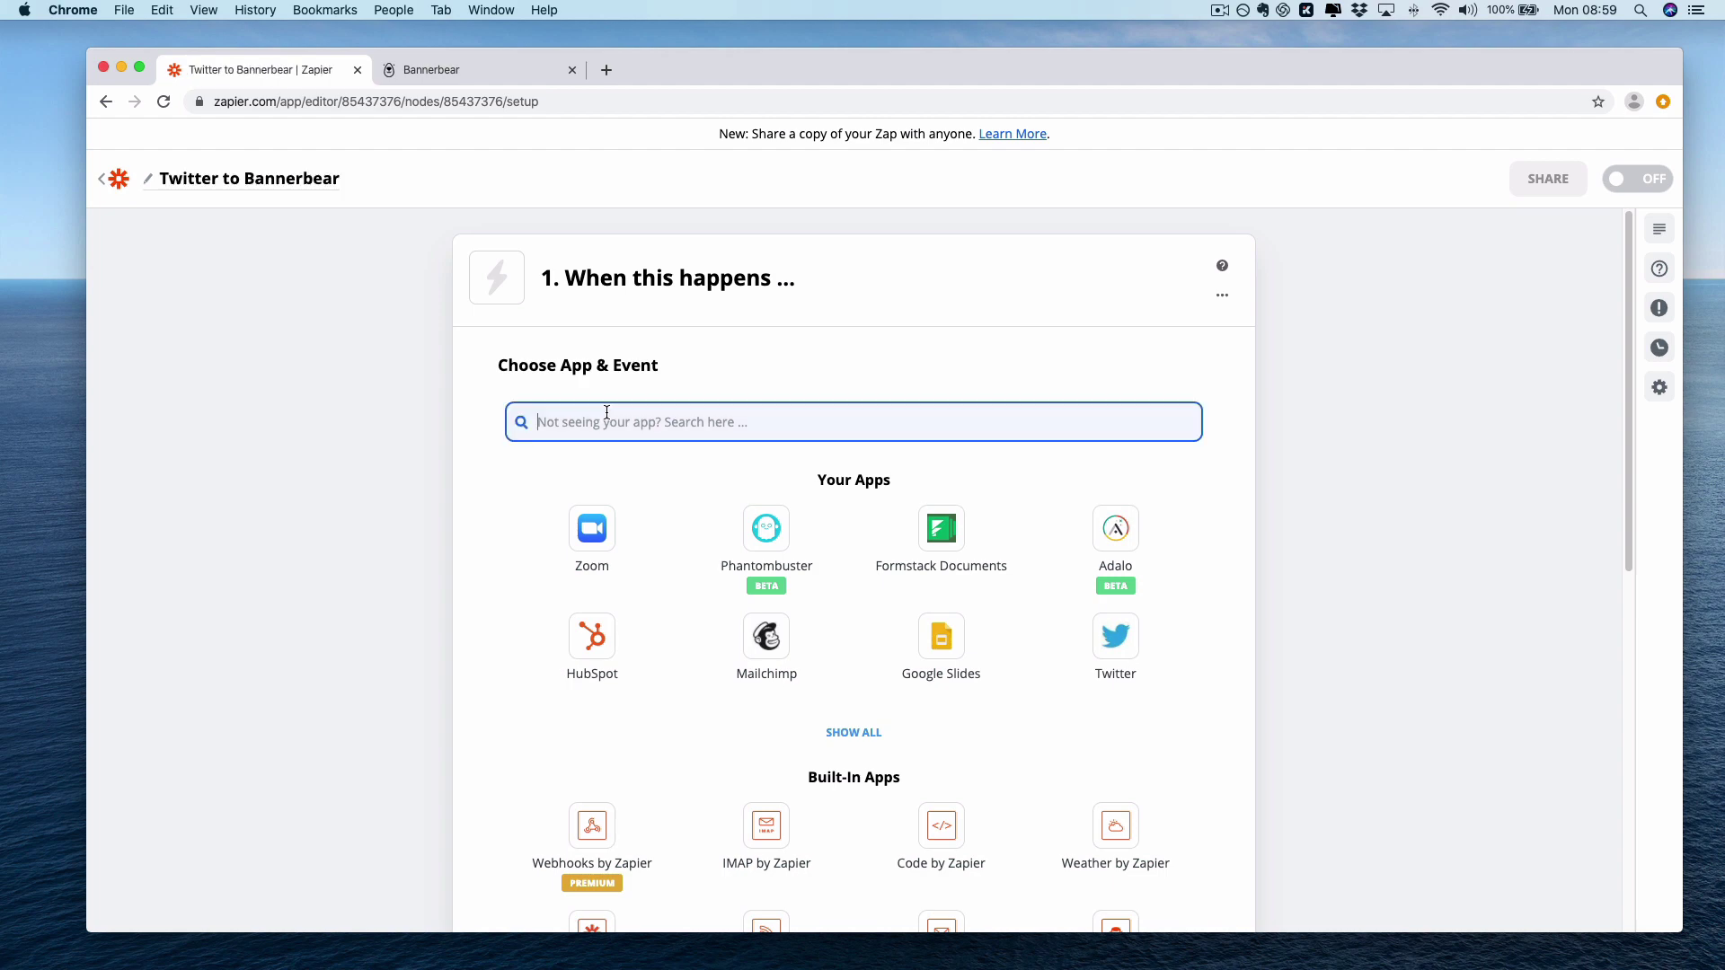
text(twi)
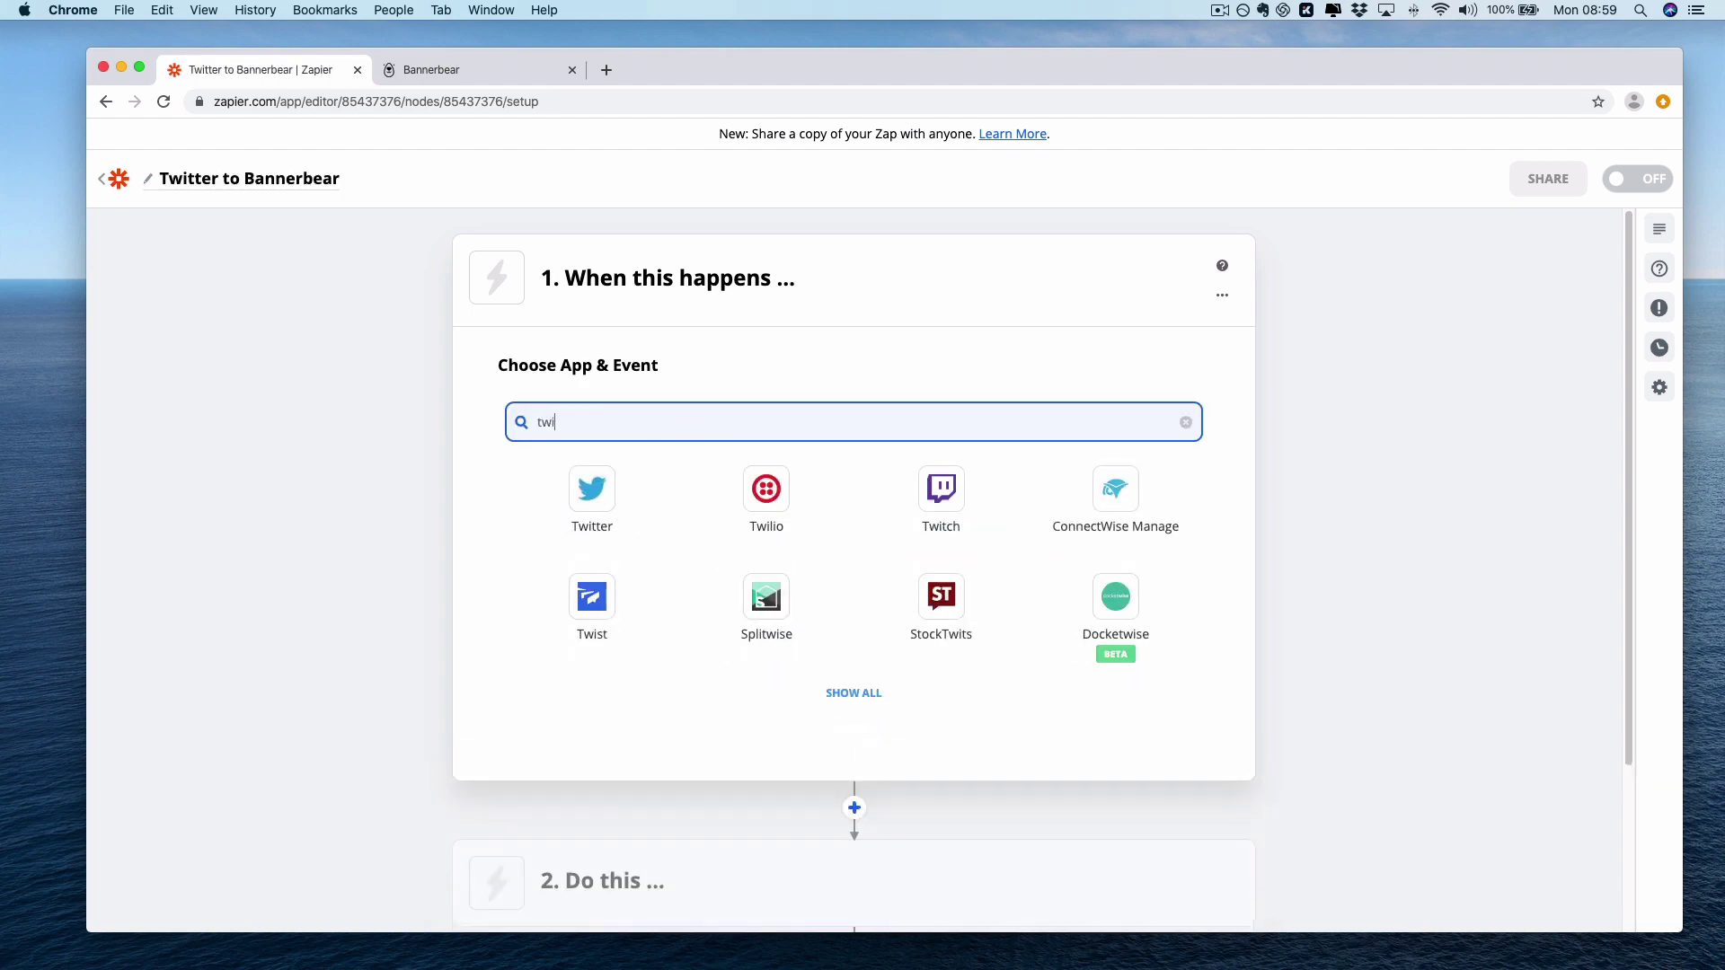
click(602, 498)
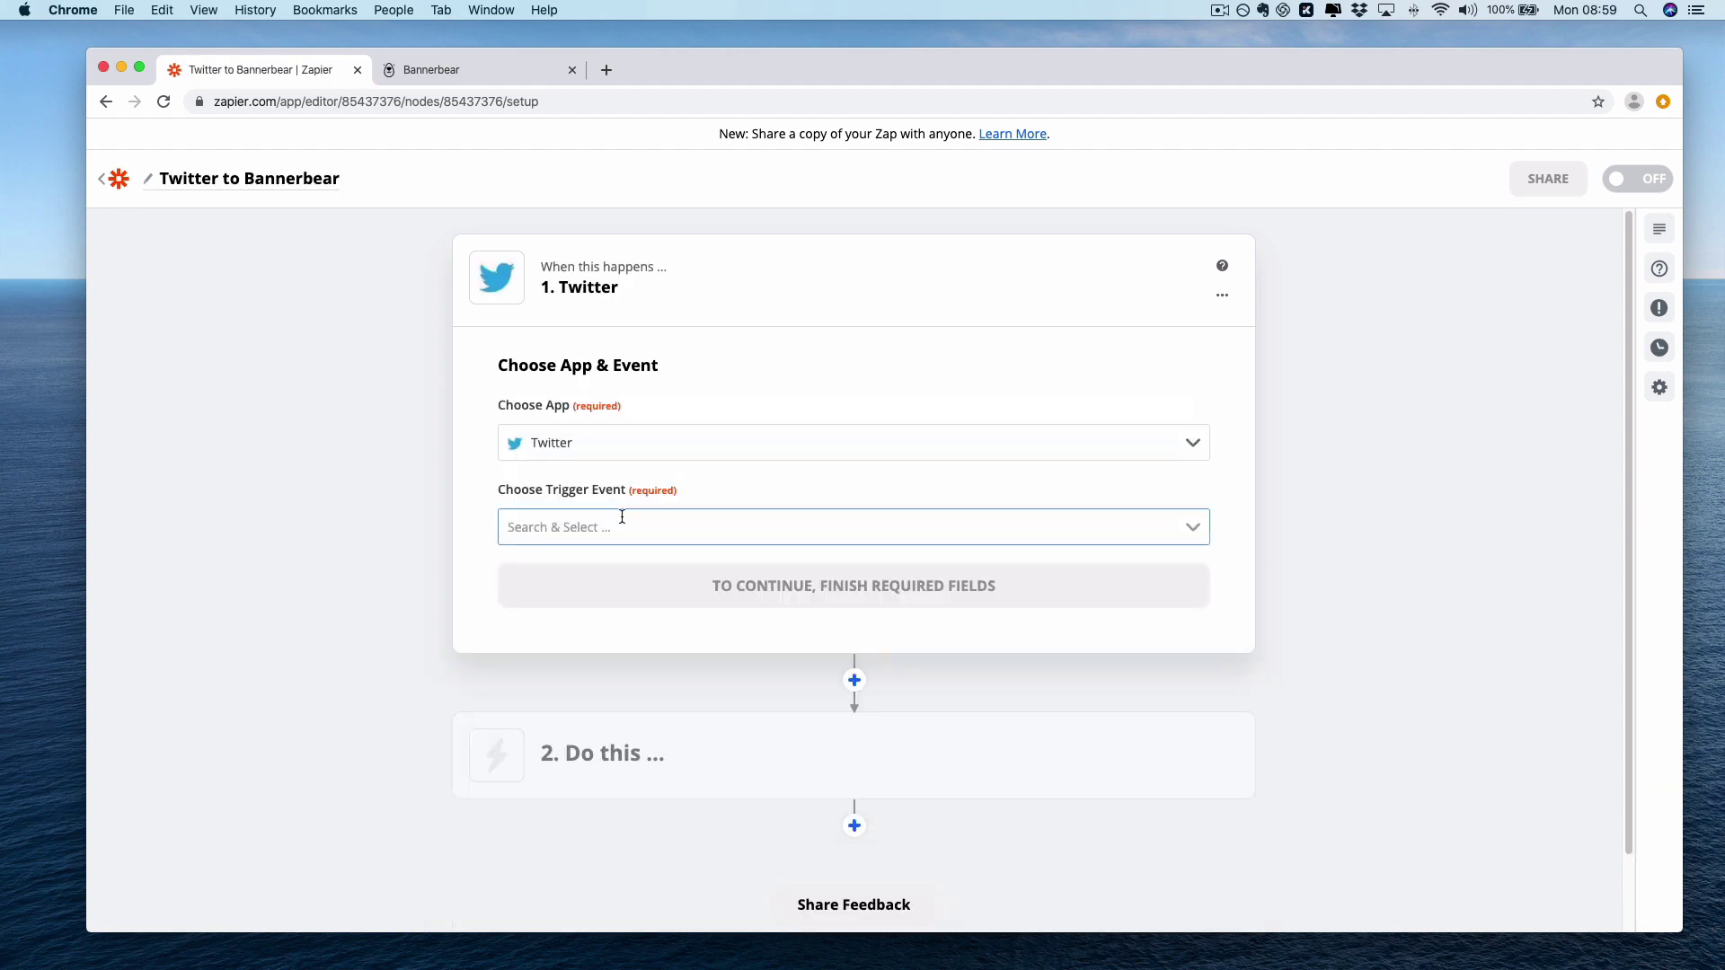
click(624, 517)
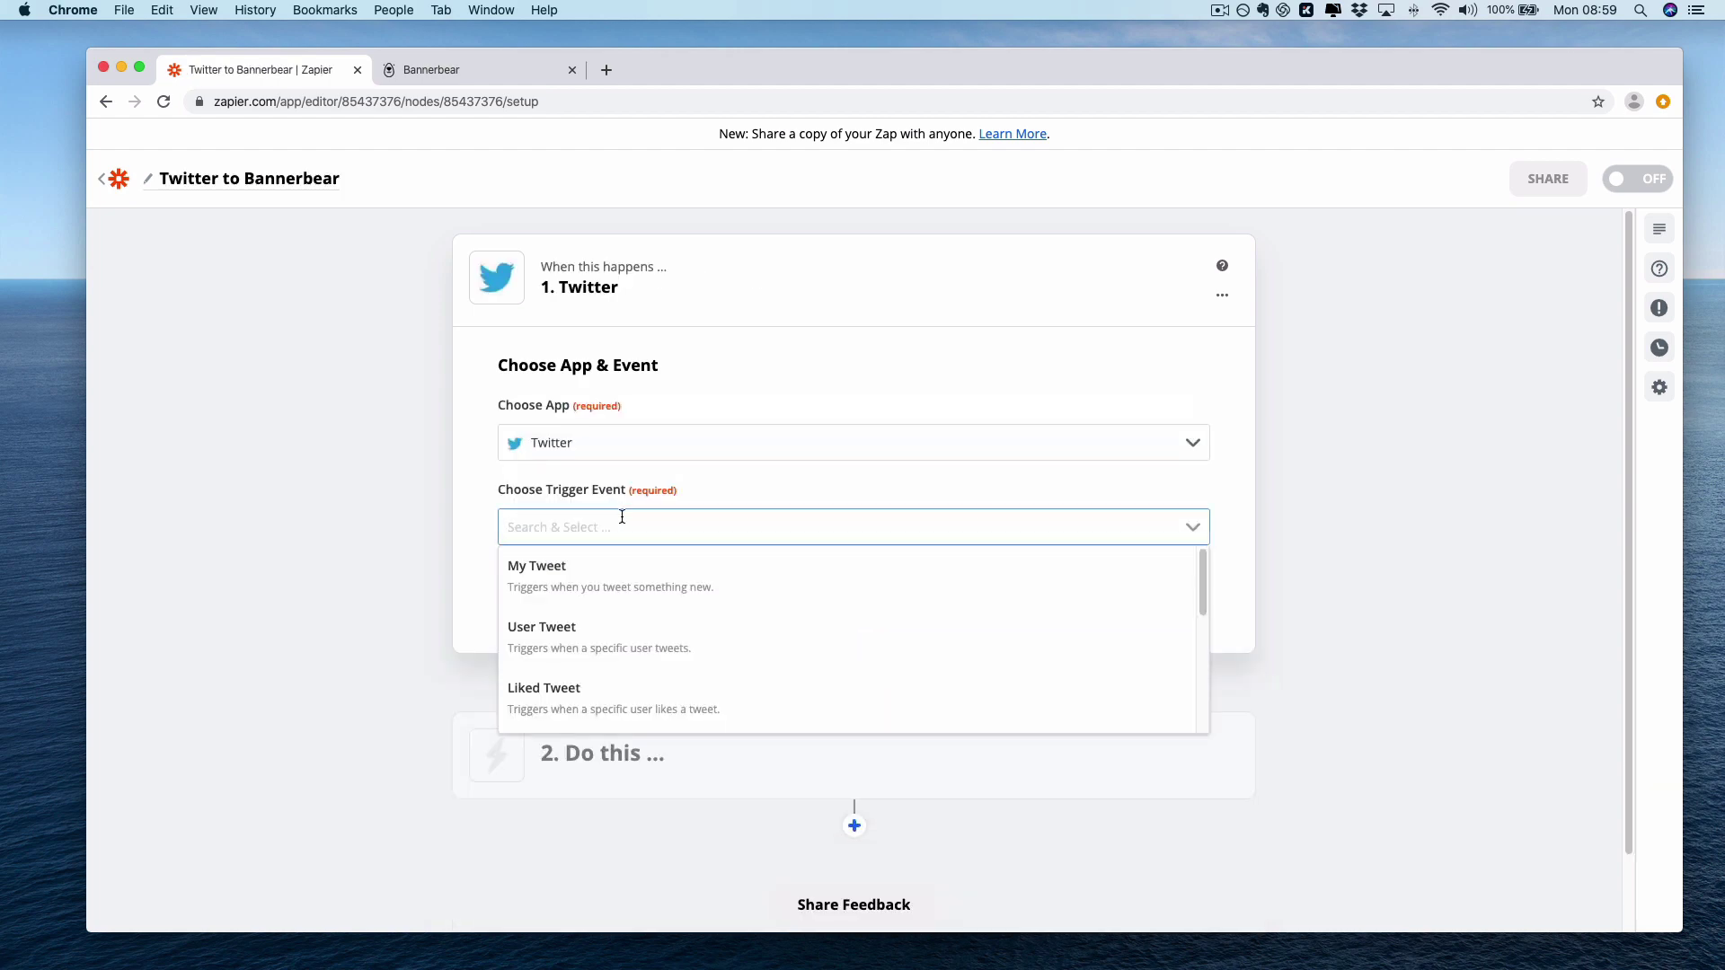
click(651, 571)
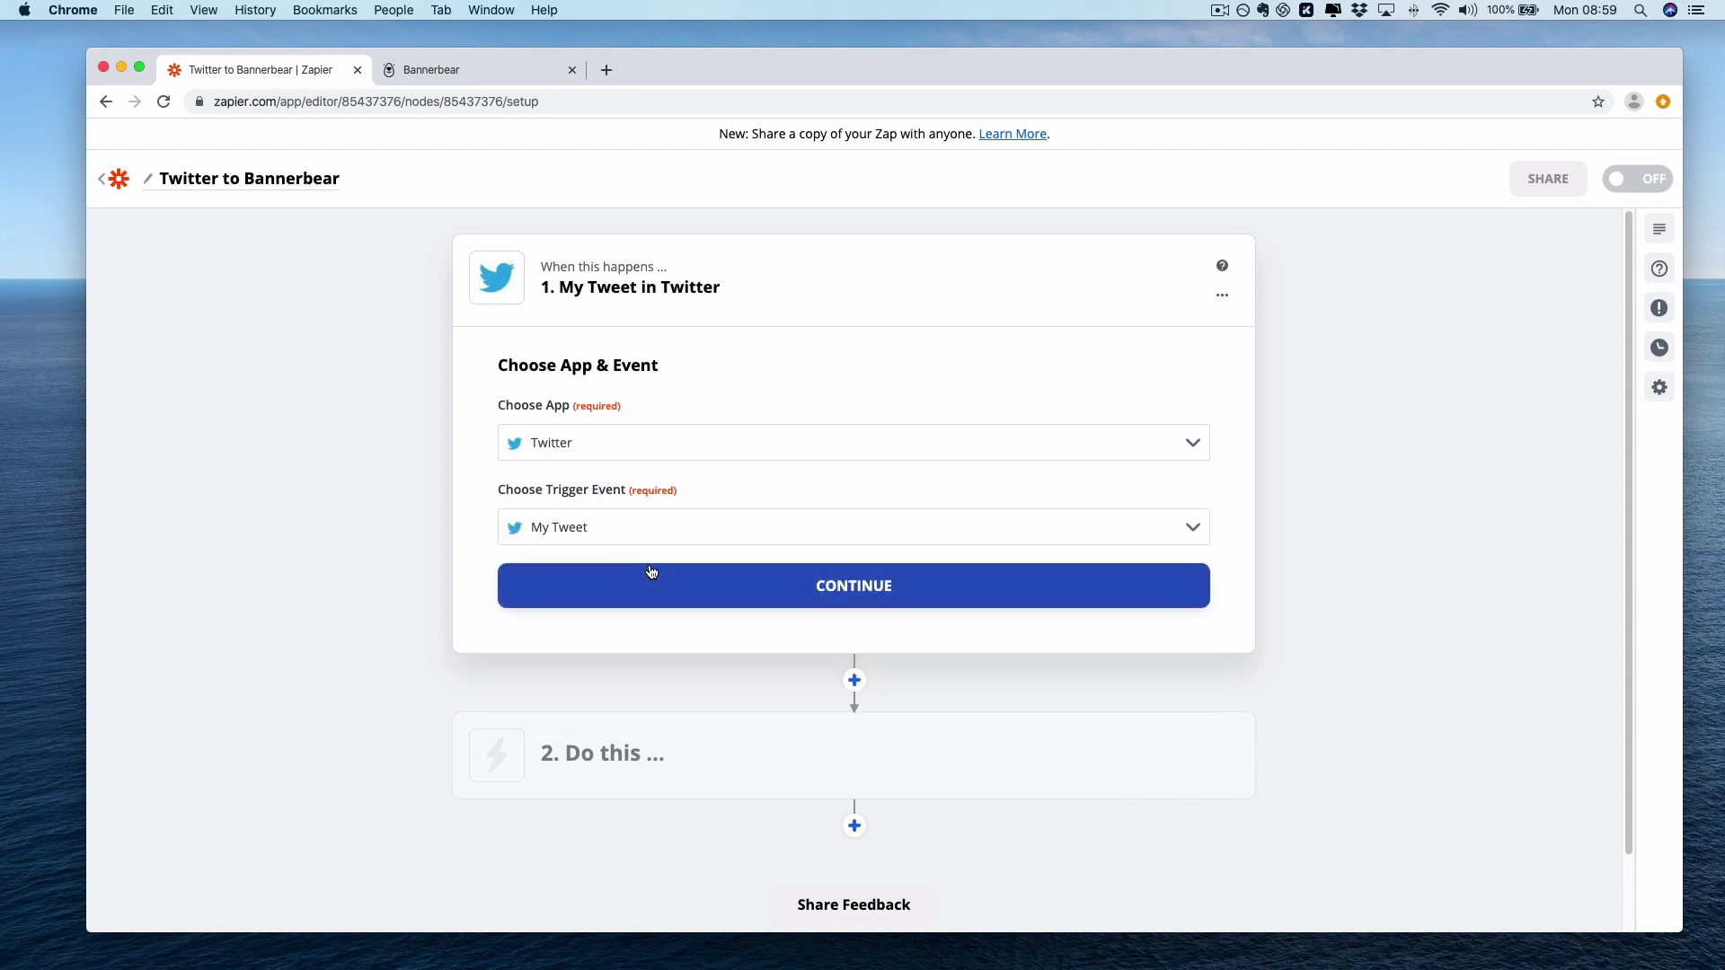
click(663, 585)
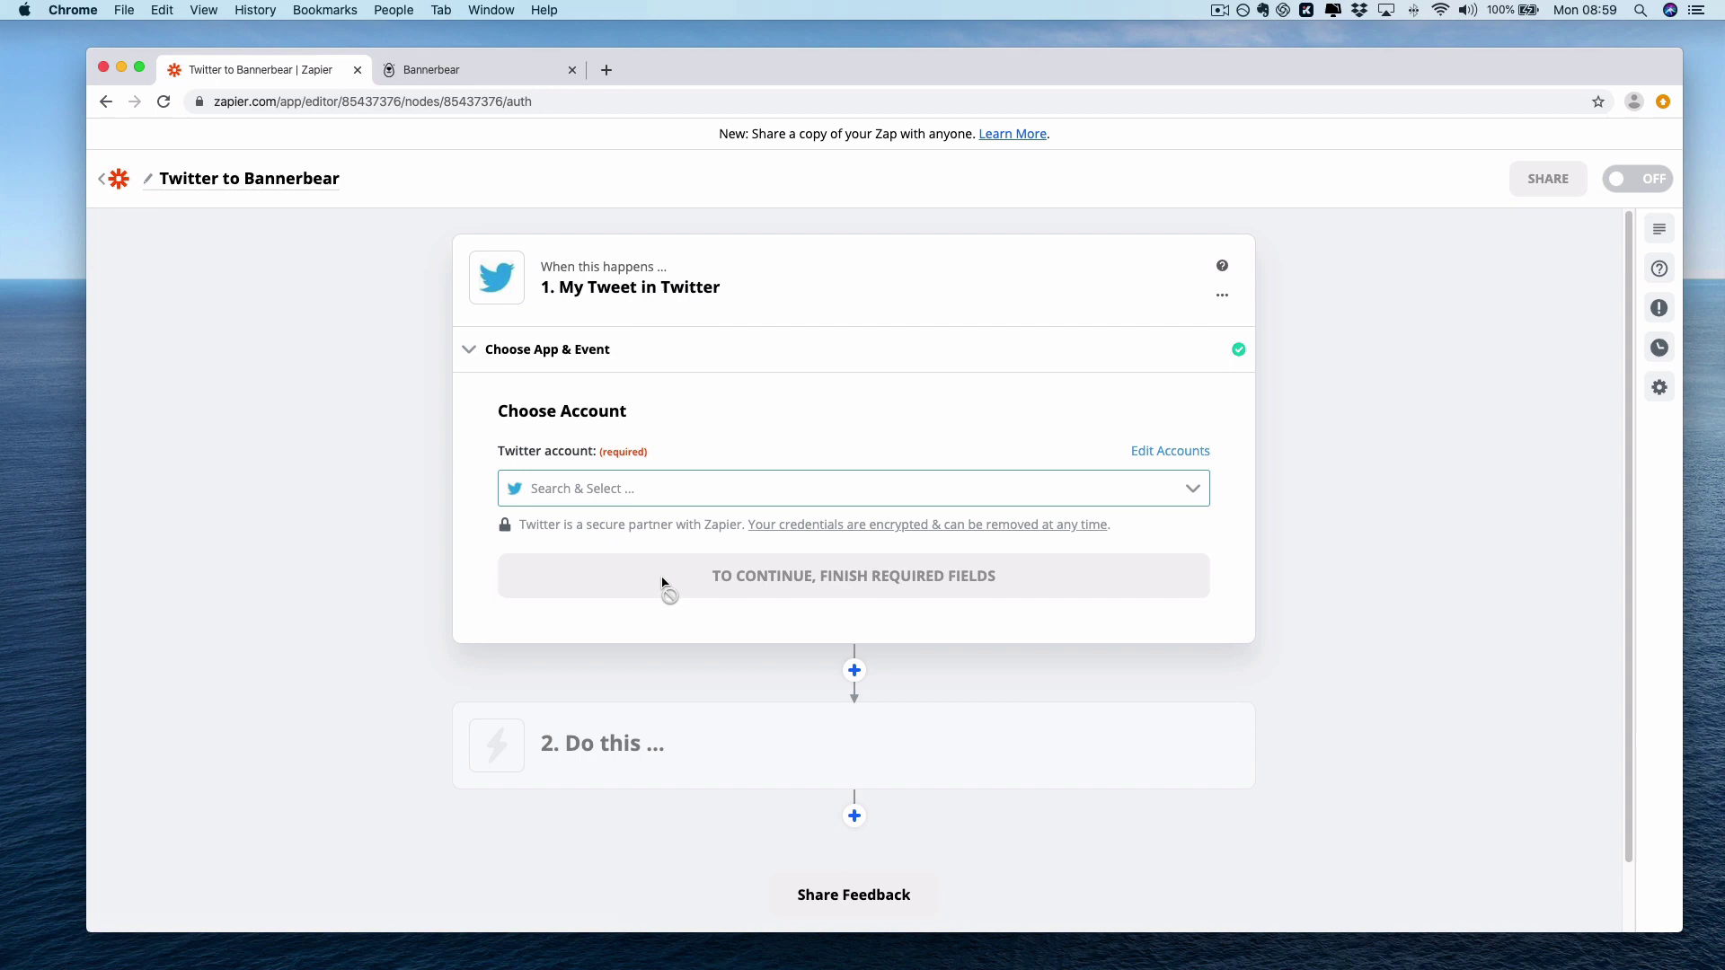
Use the existing connected Twitter account and test the trigger.
click(822, 494)
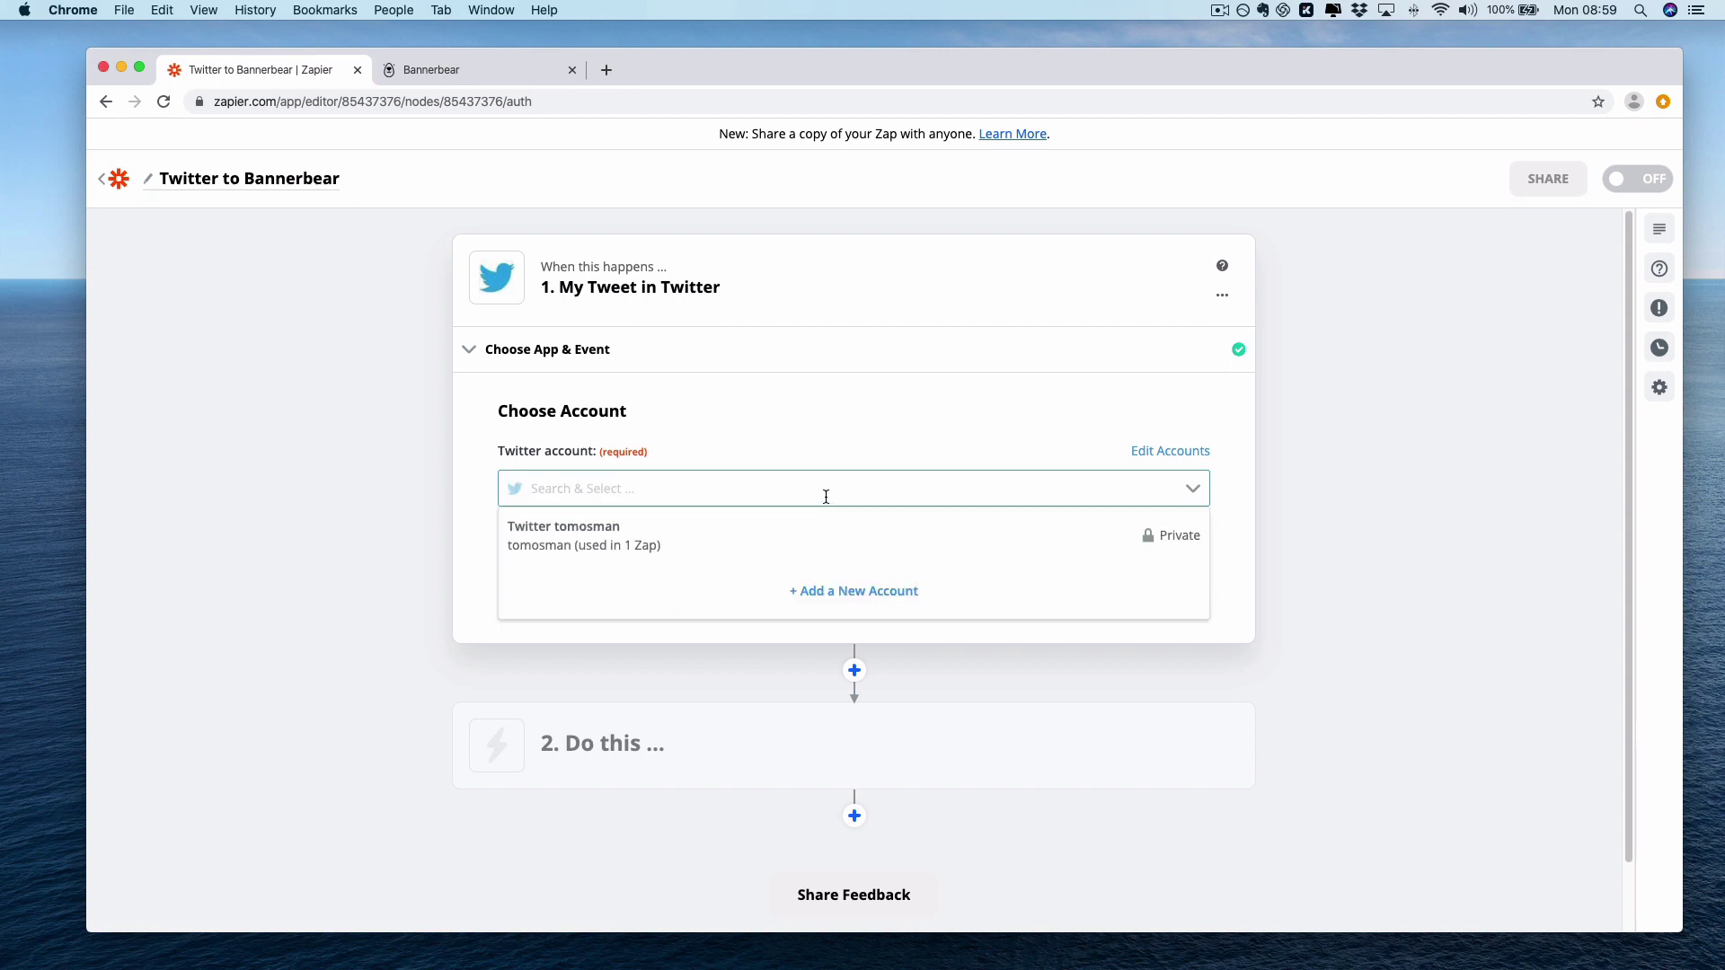
click(830, 534)
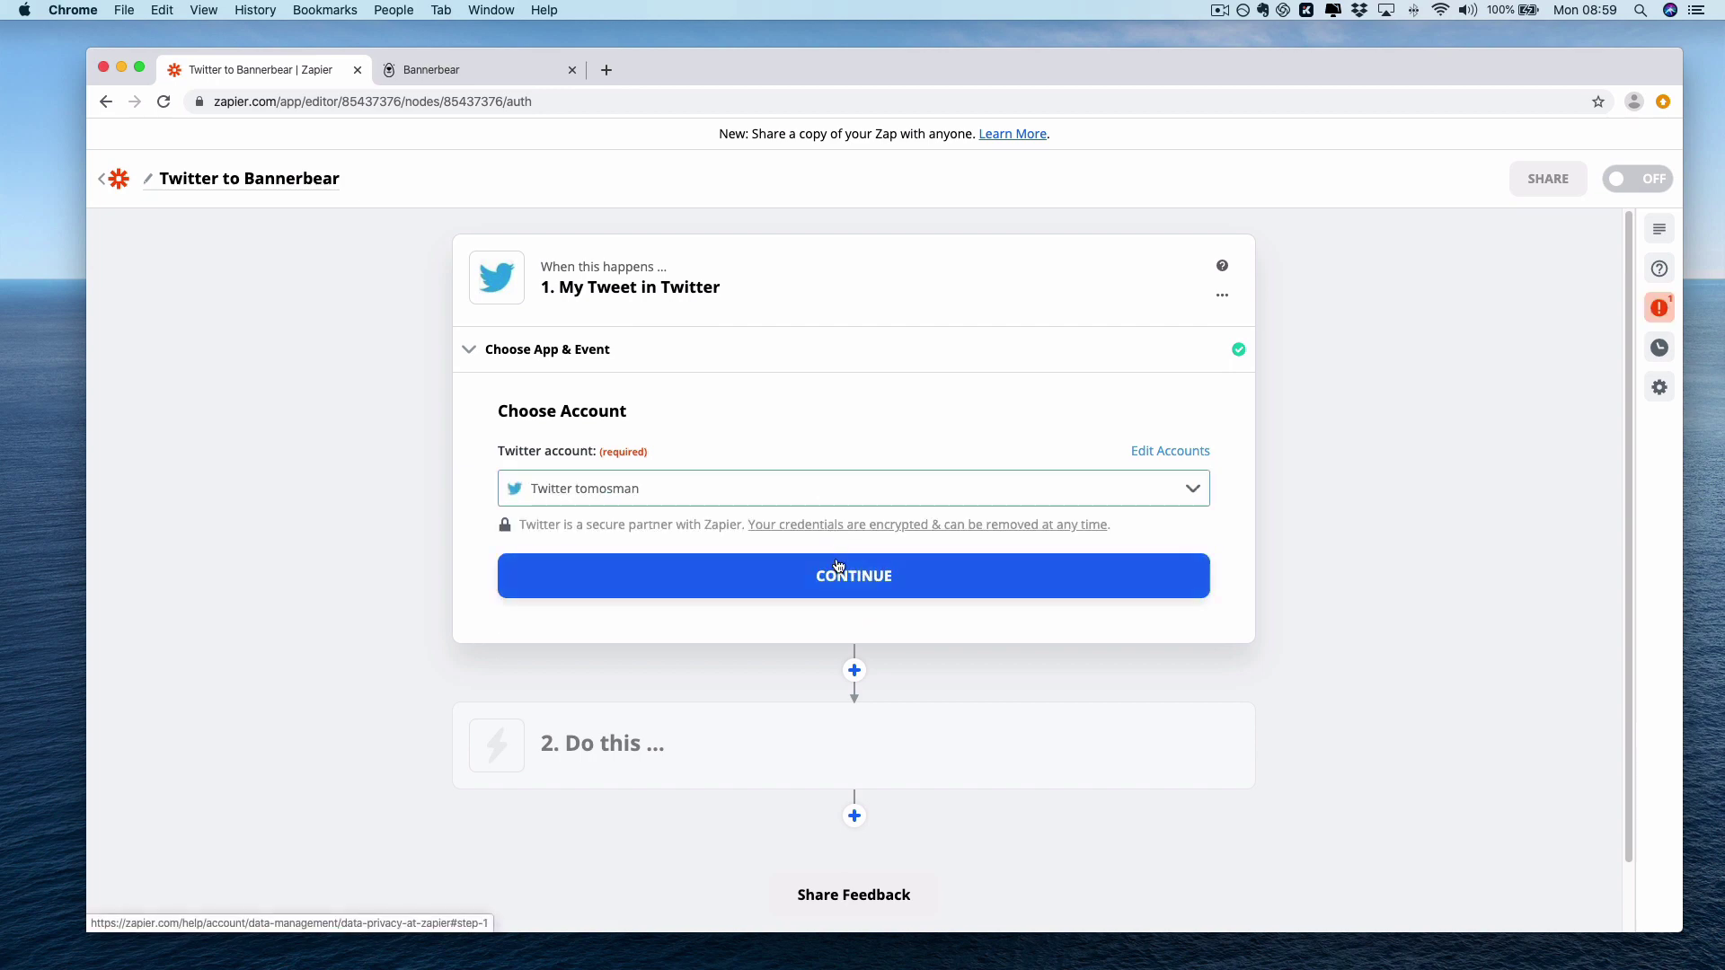
click(842, 575)
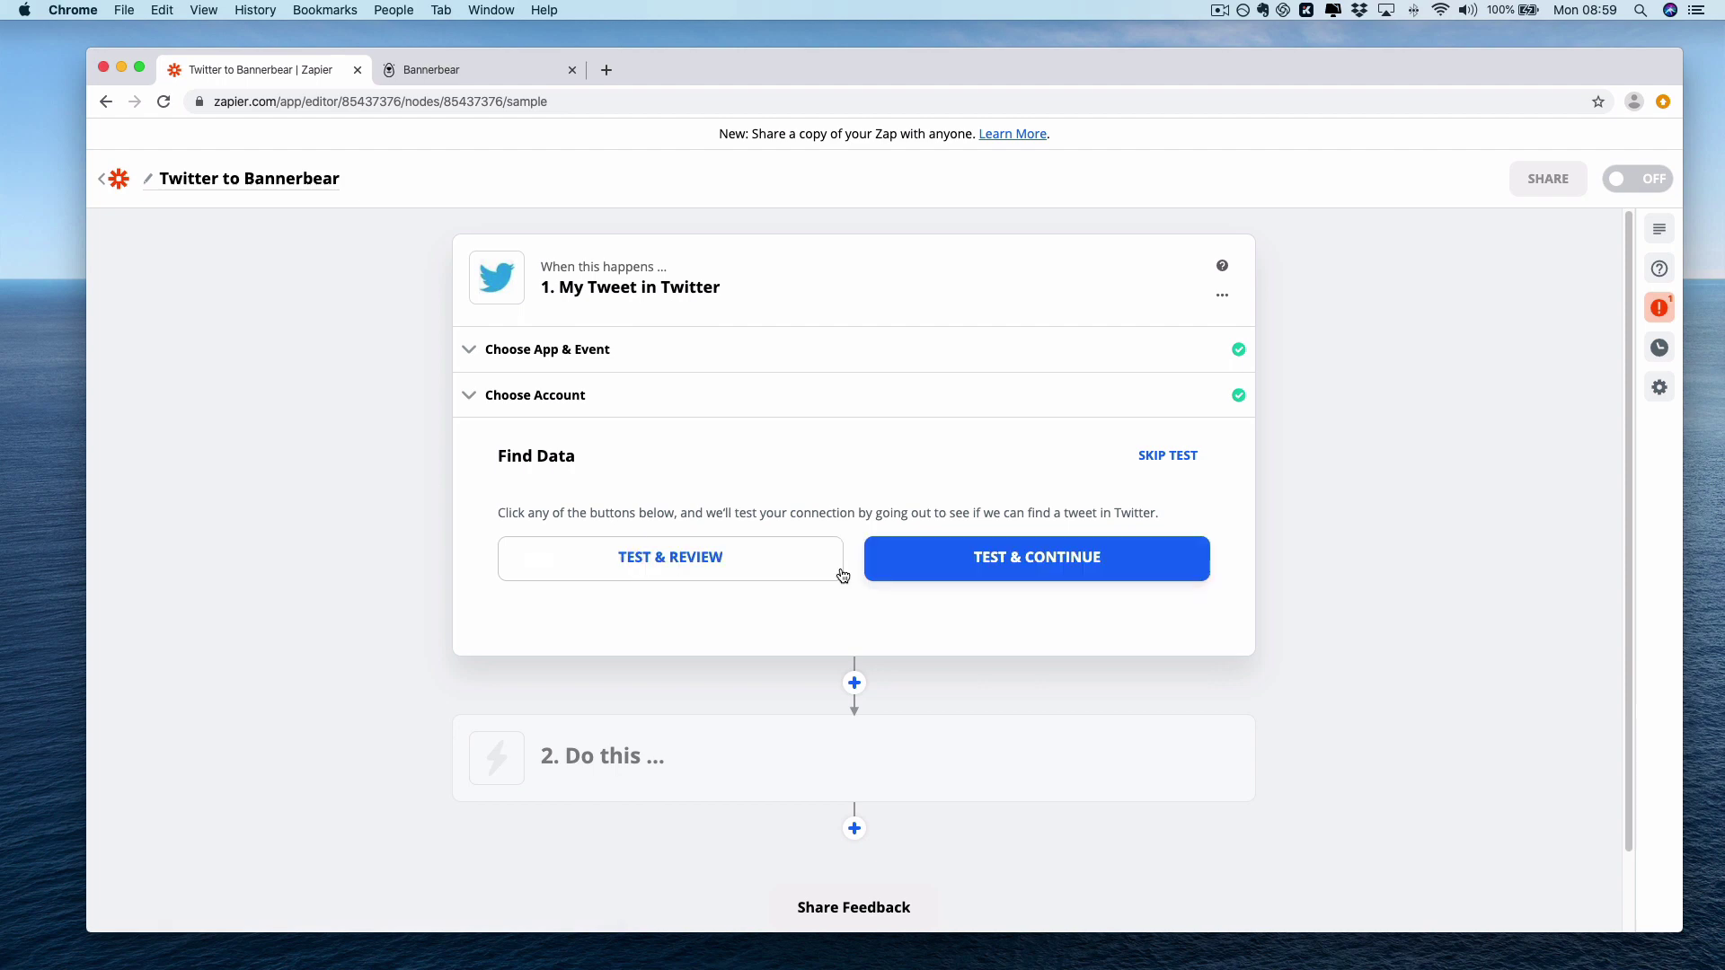
click(925, 575)
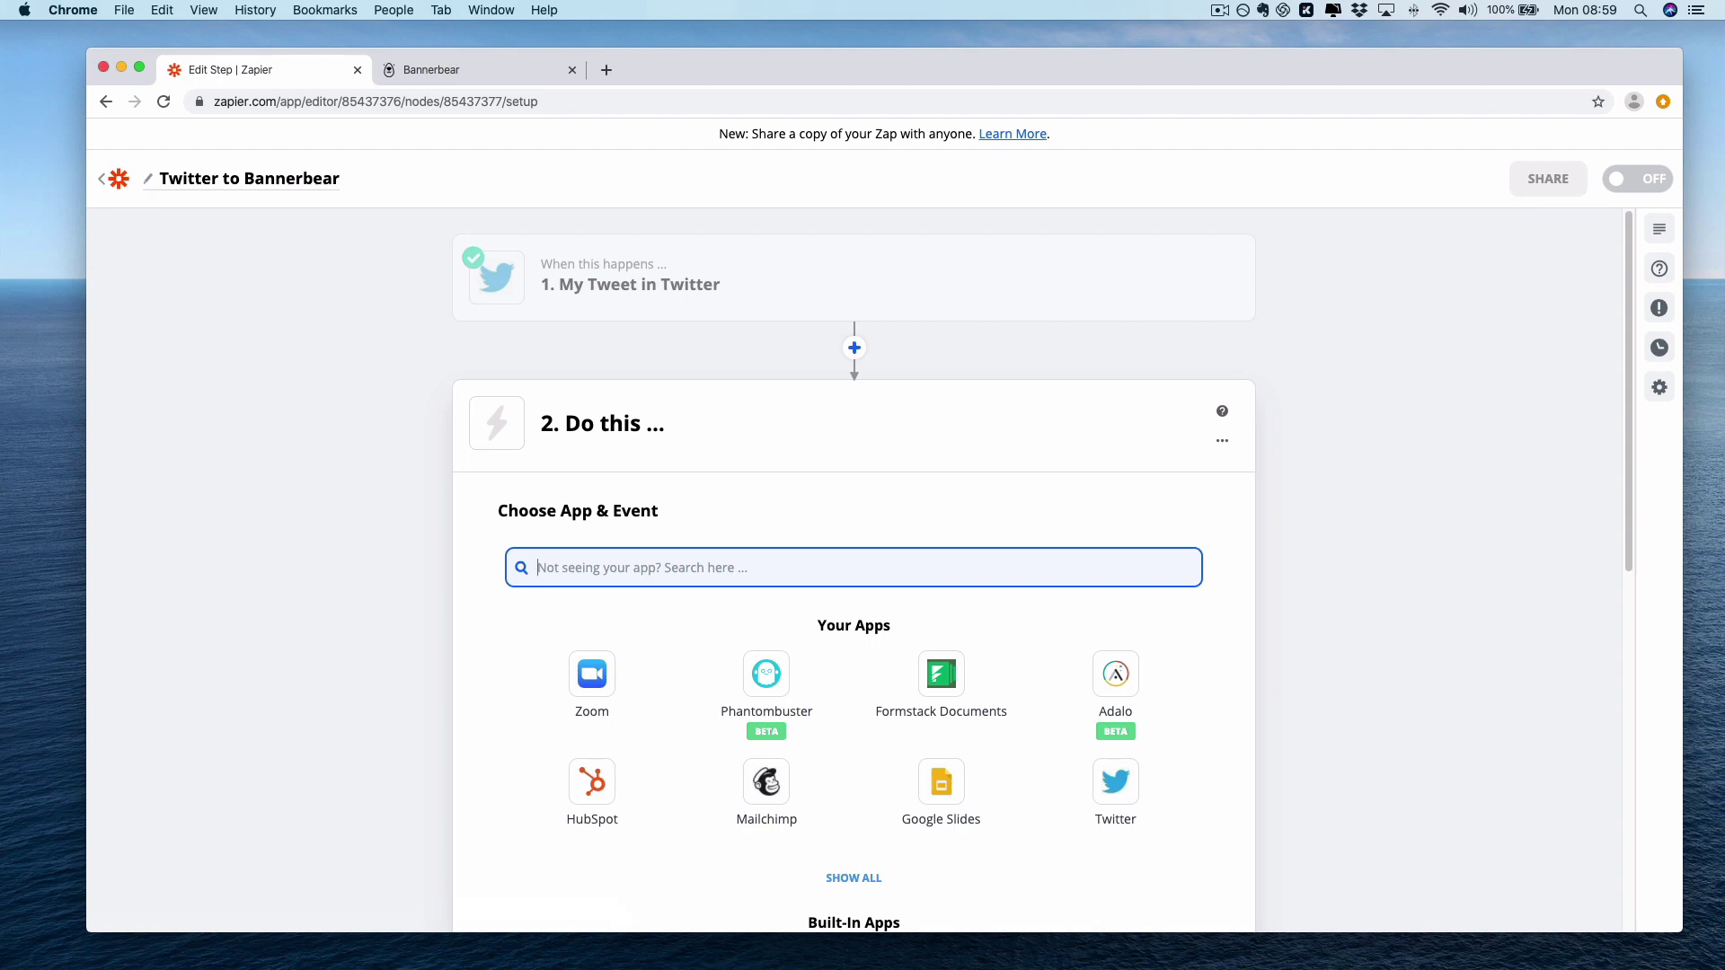
Set the action step to Bannerbear with the Create Image event.
text(banner)
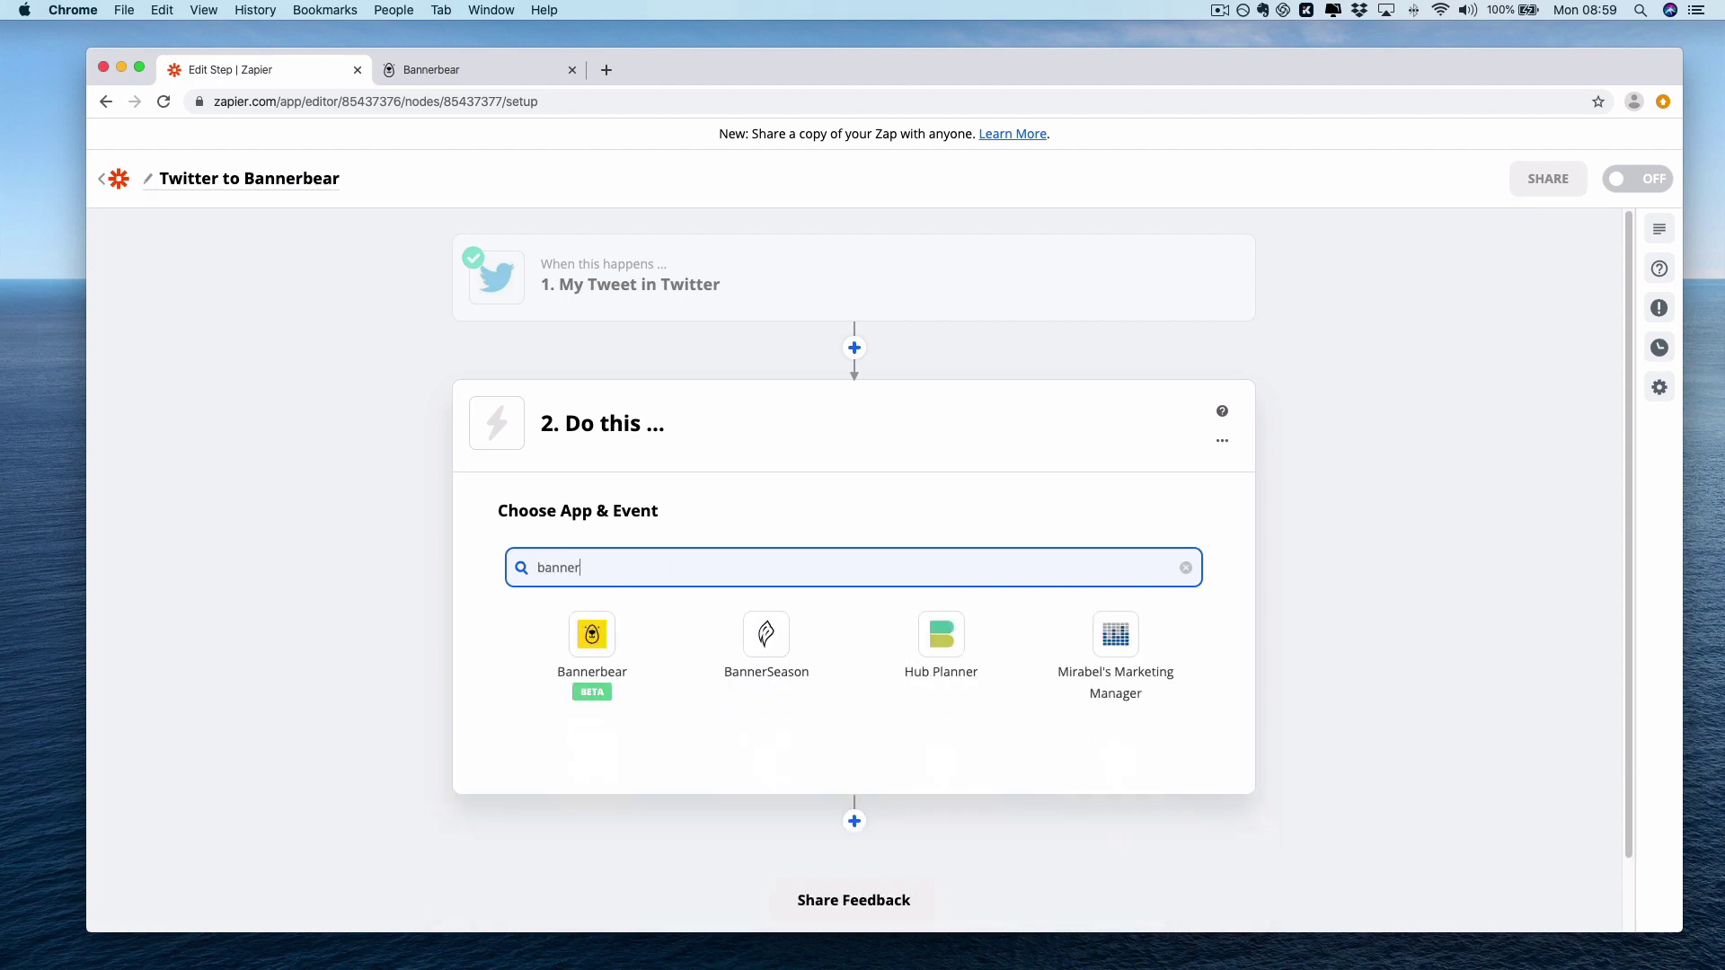
click(602, 711)
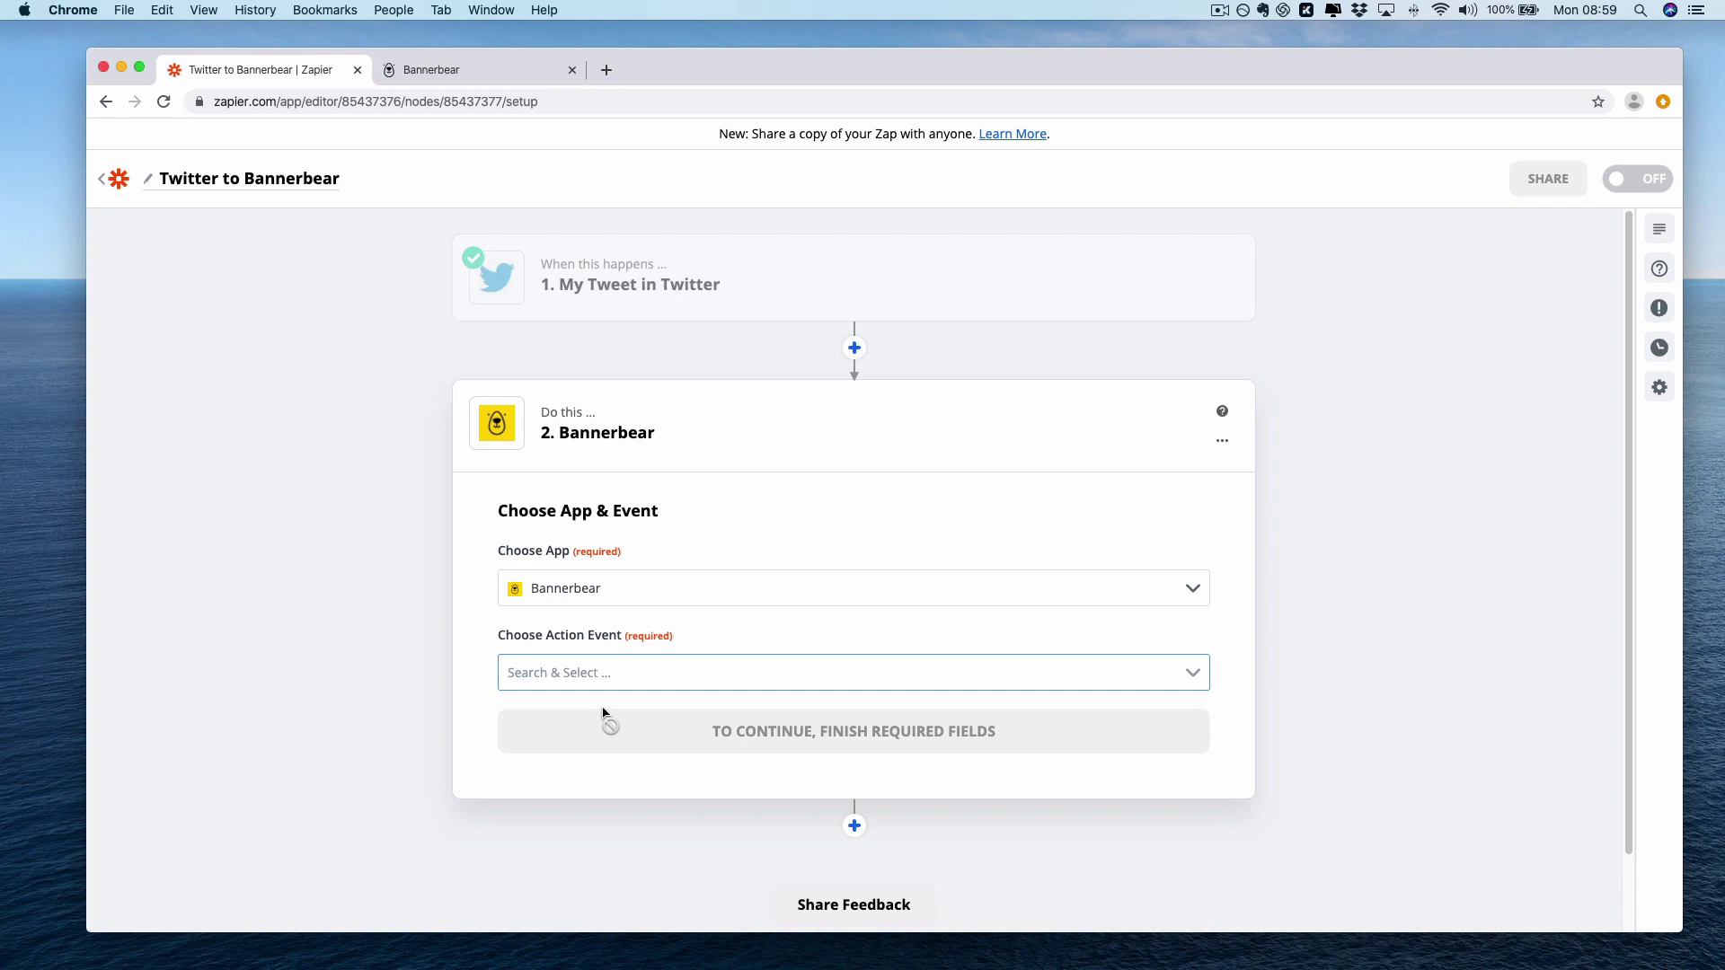
click(769, 672)
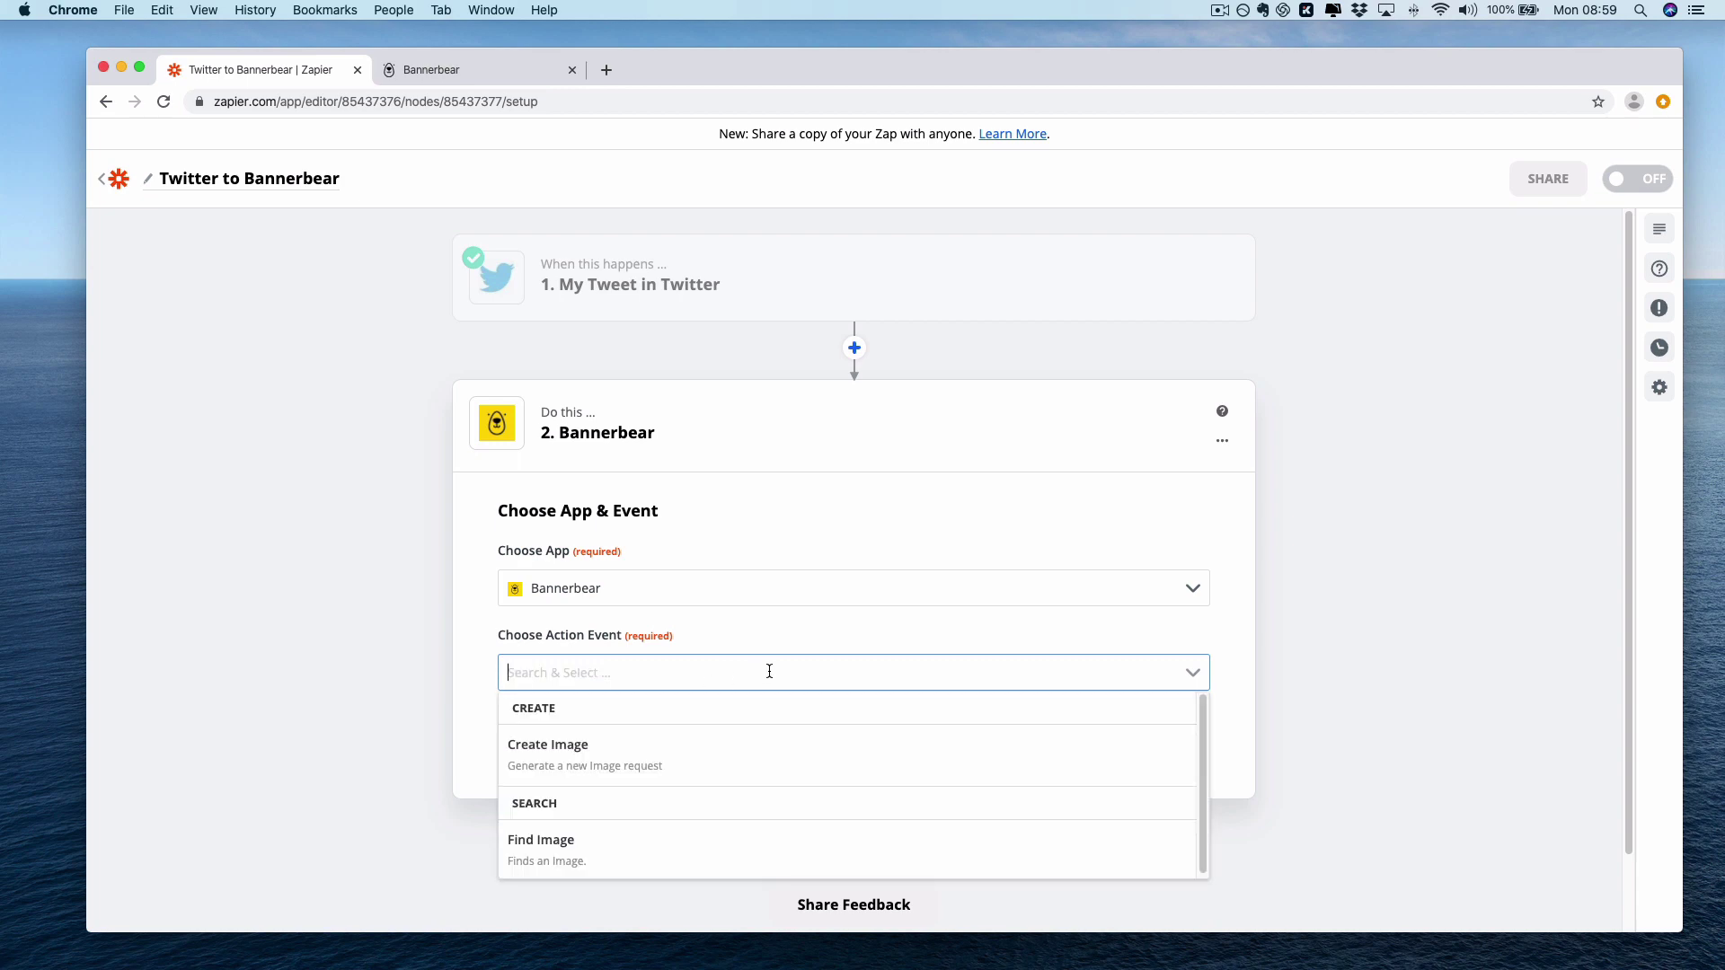
click(787, 745)
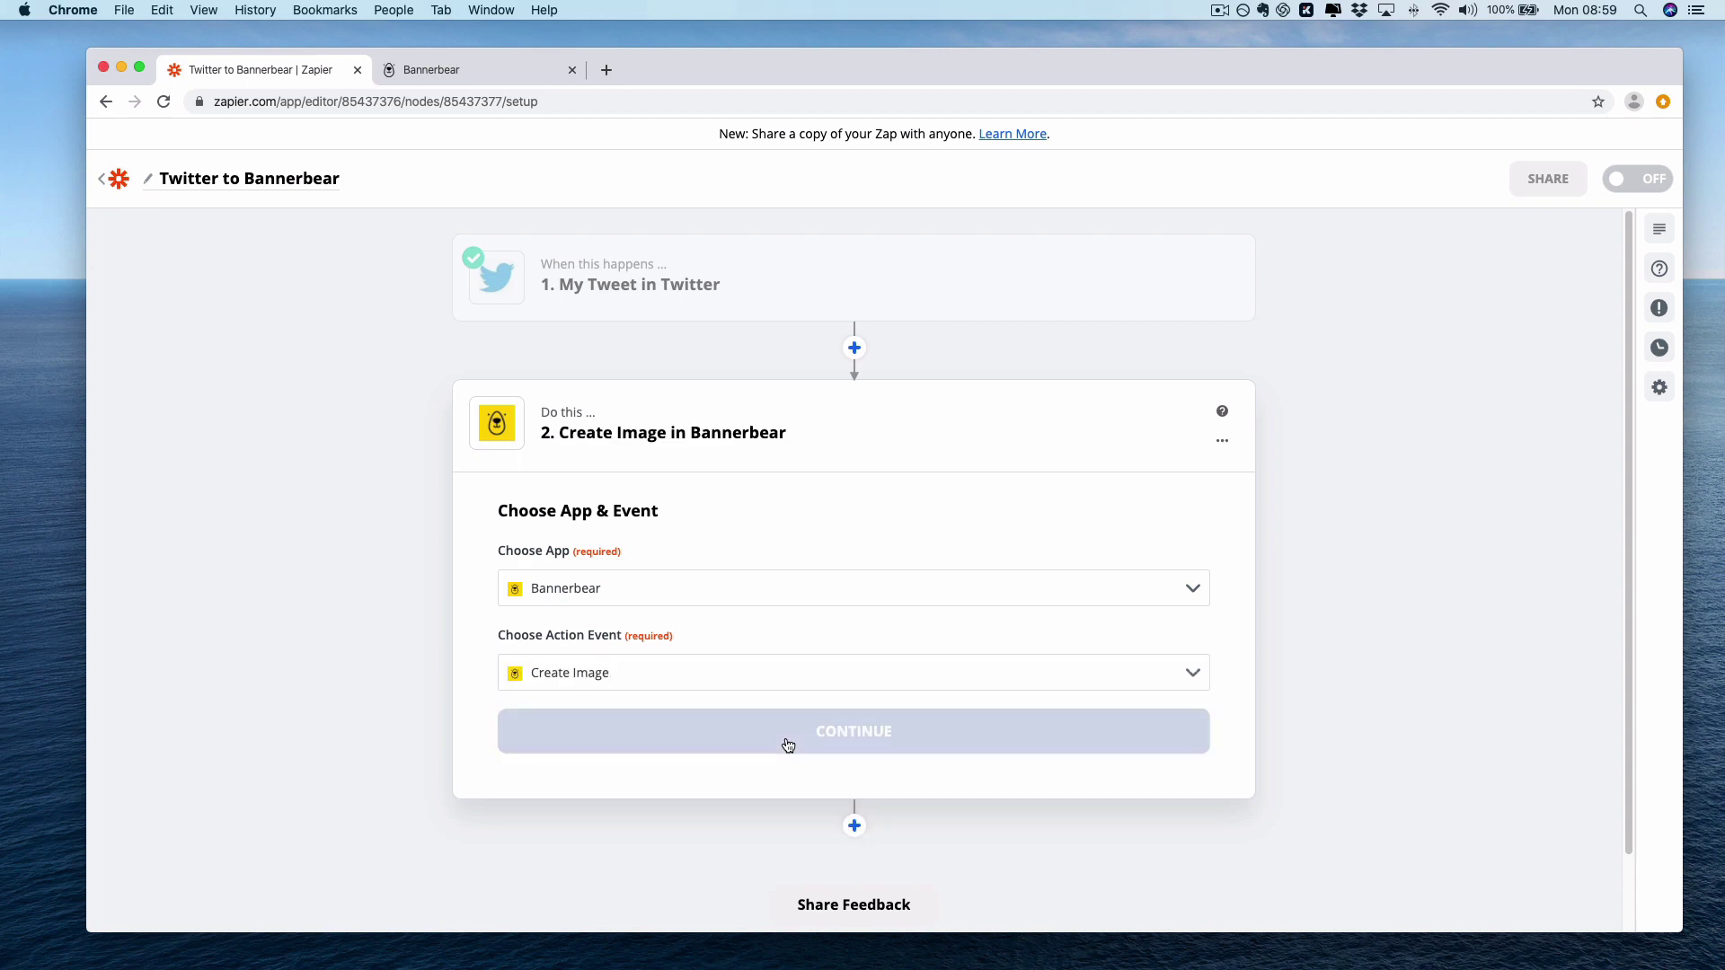
click(787, 732)
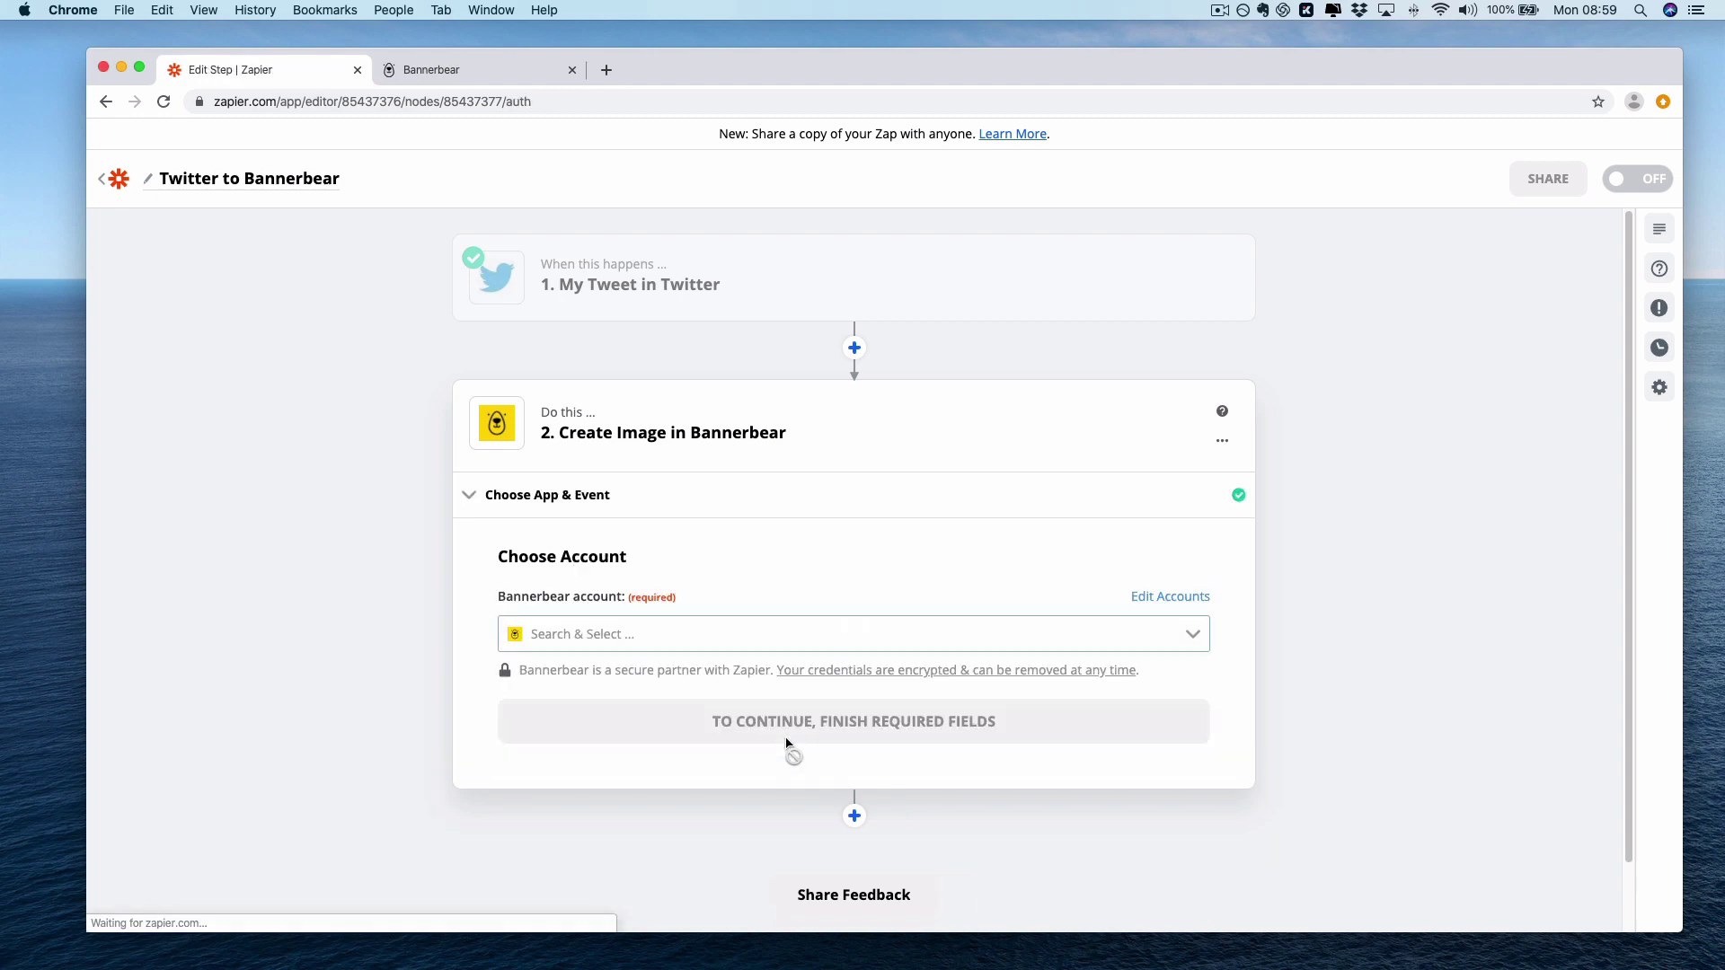
Start adding a new Bannerbear account, then go to the Bannerbear site.
click(837, 643)
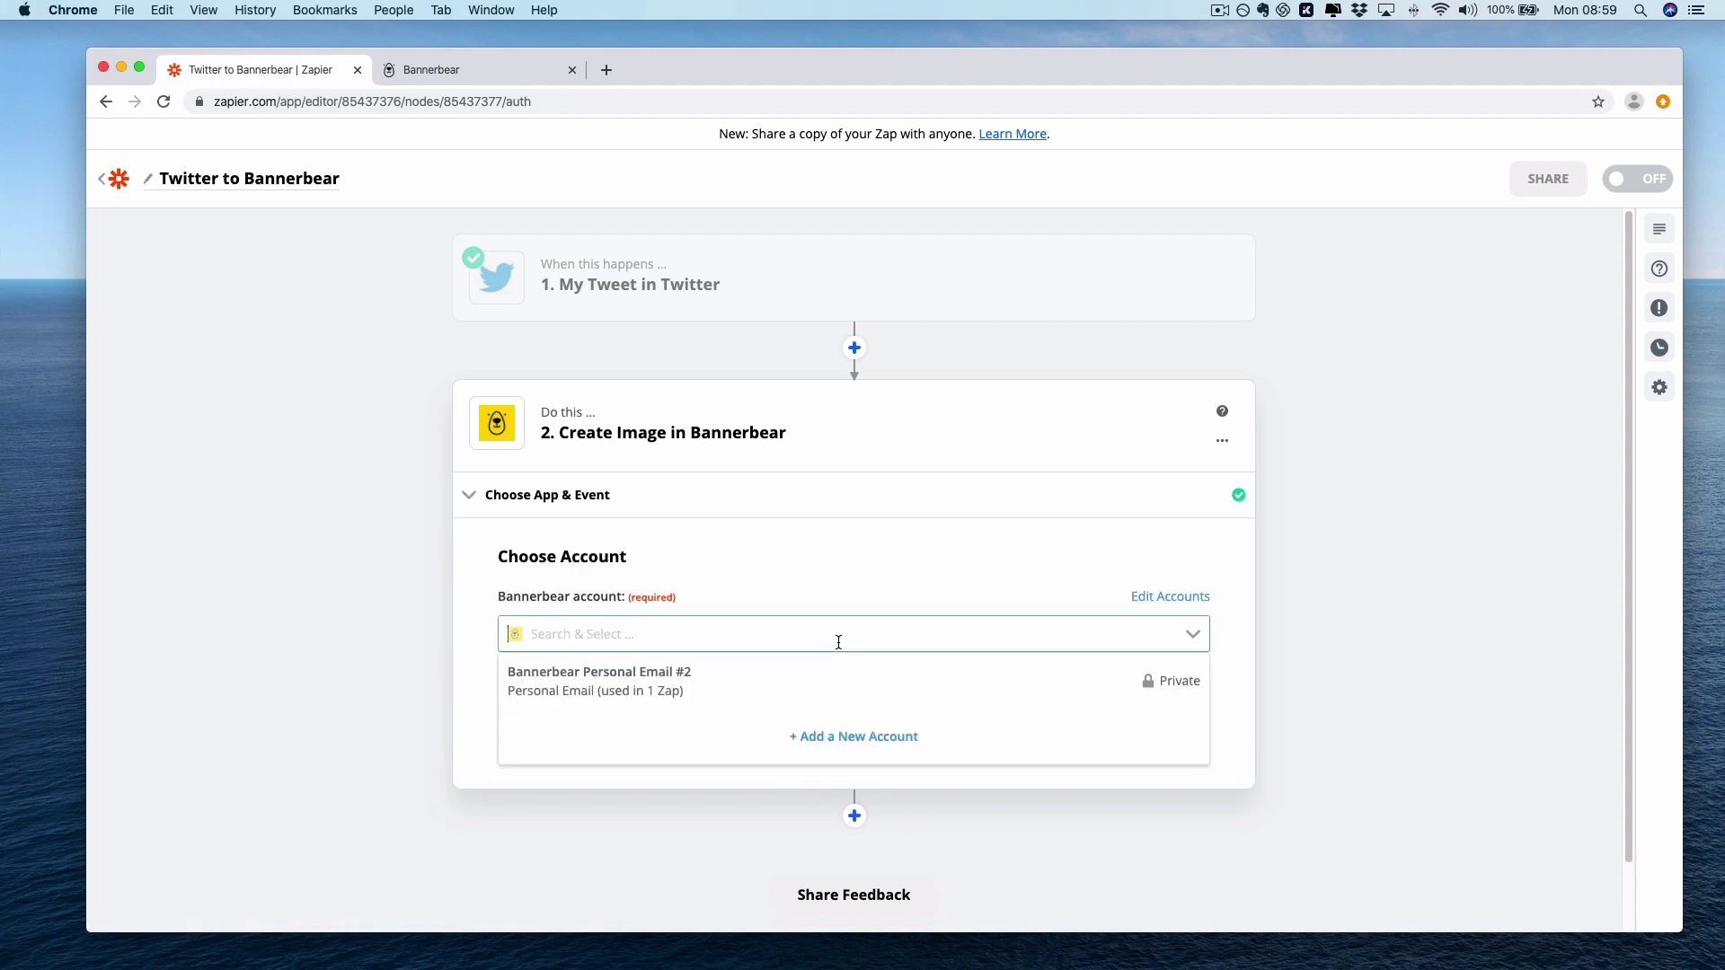
click(850, 733)
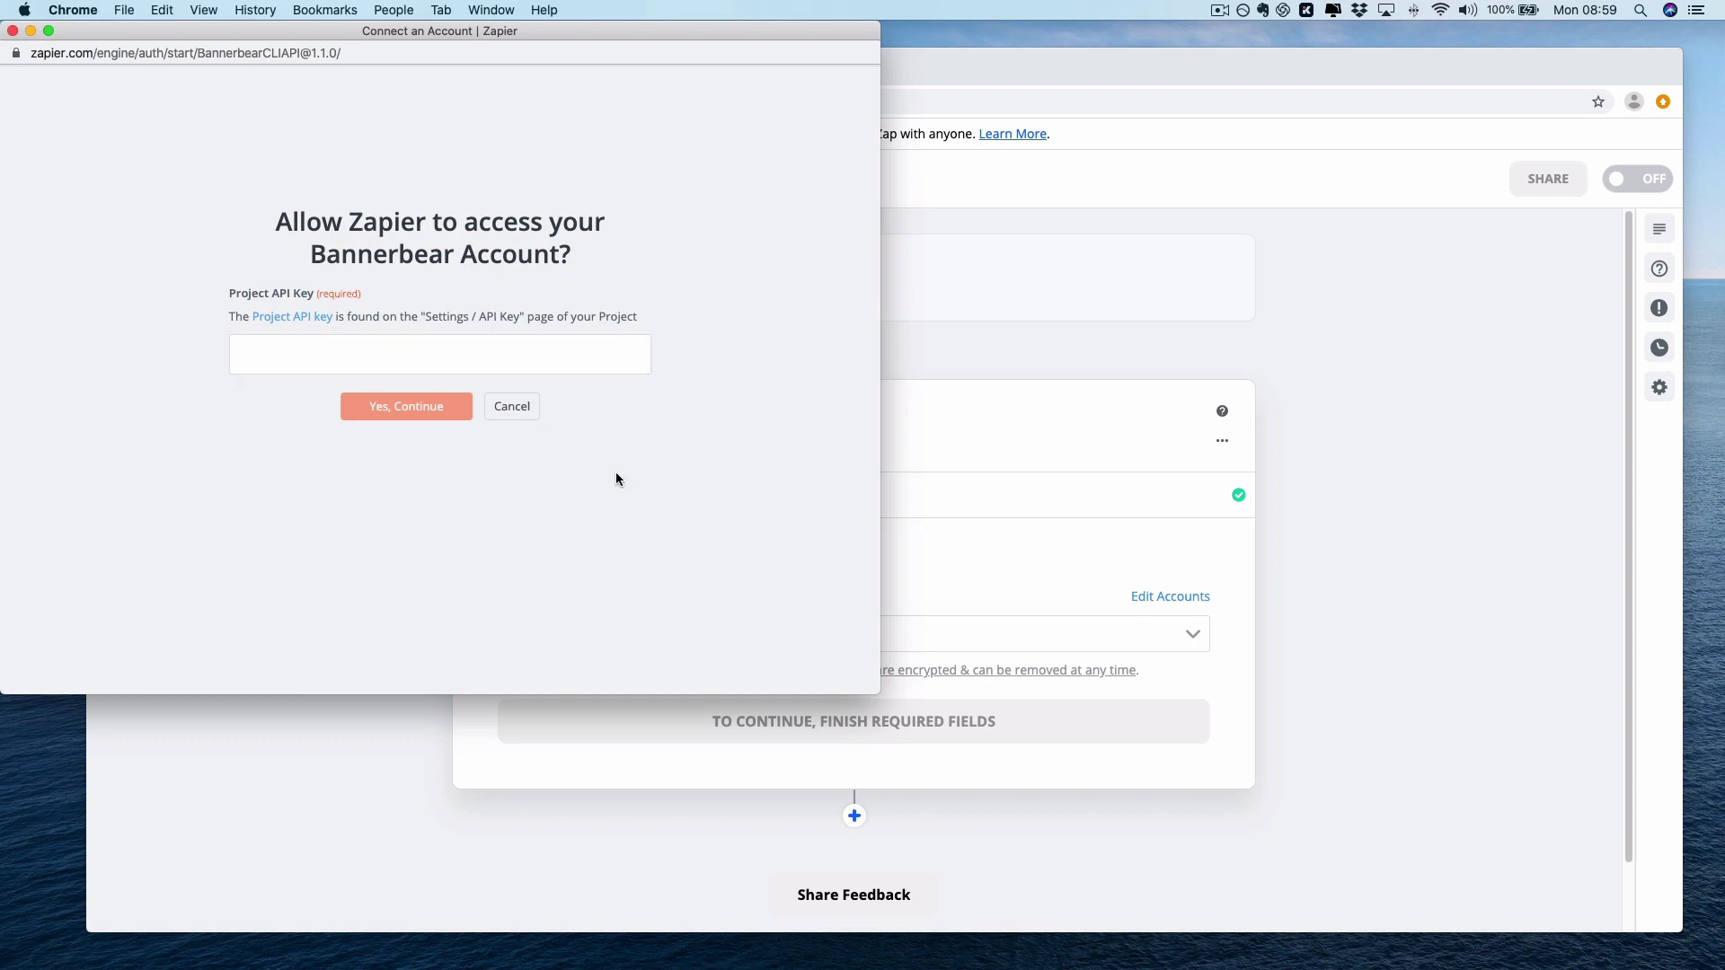
click(943, 61)
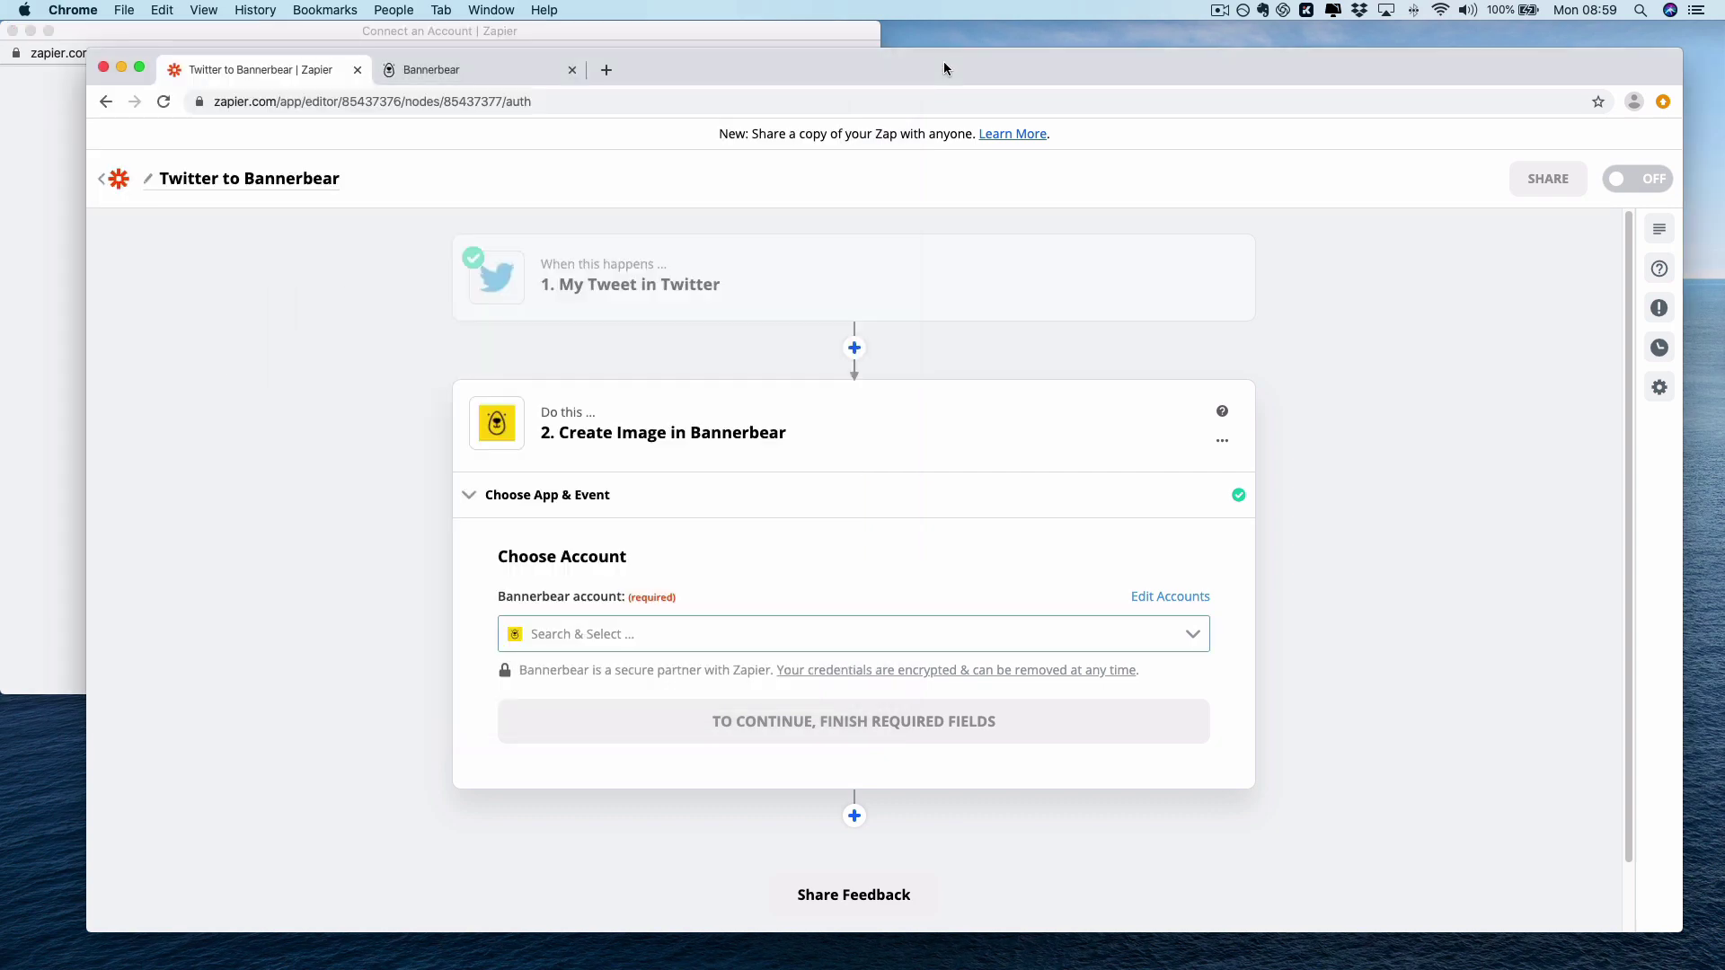
click(505, 80)
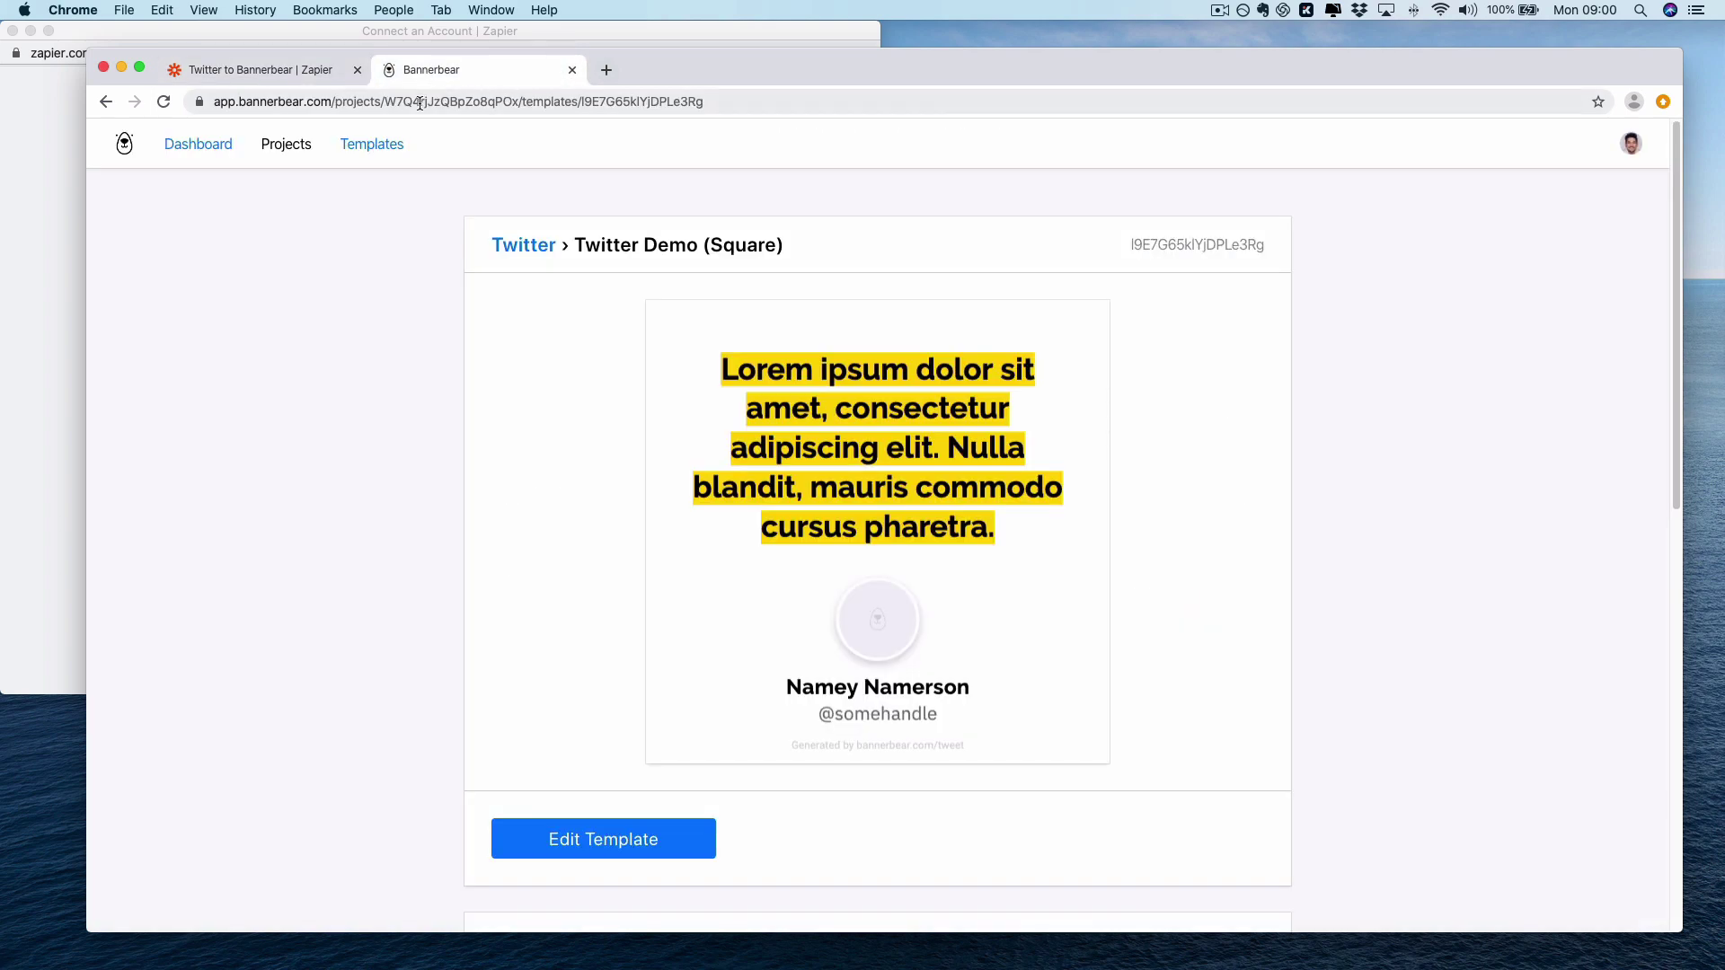
Copy the API key from the Twitter project's Settings / API Key page.
click(306, 157)
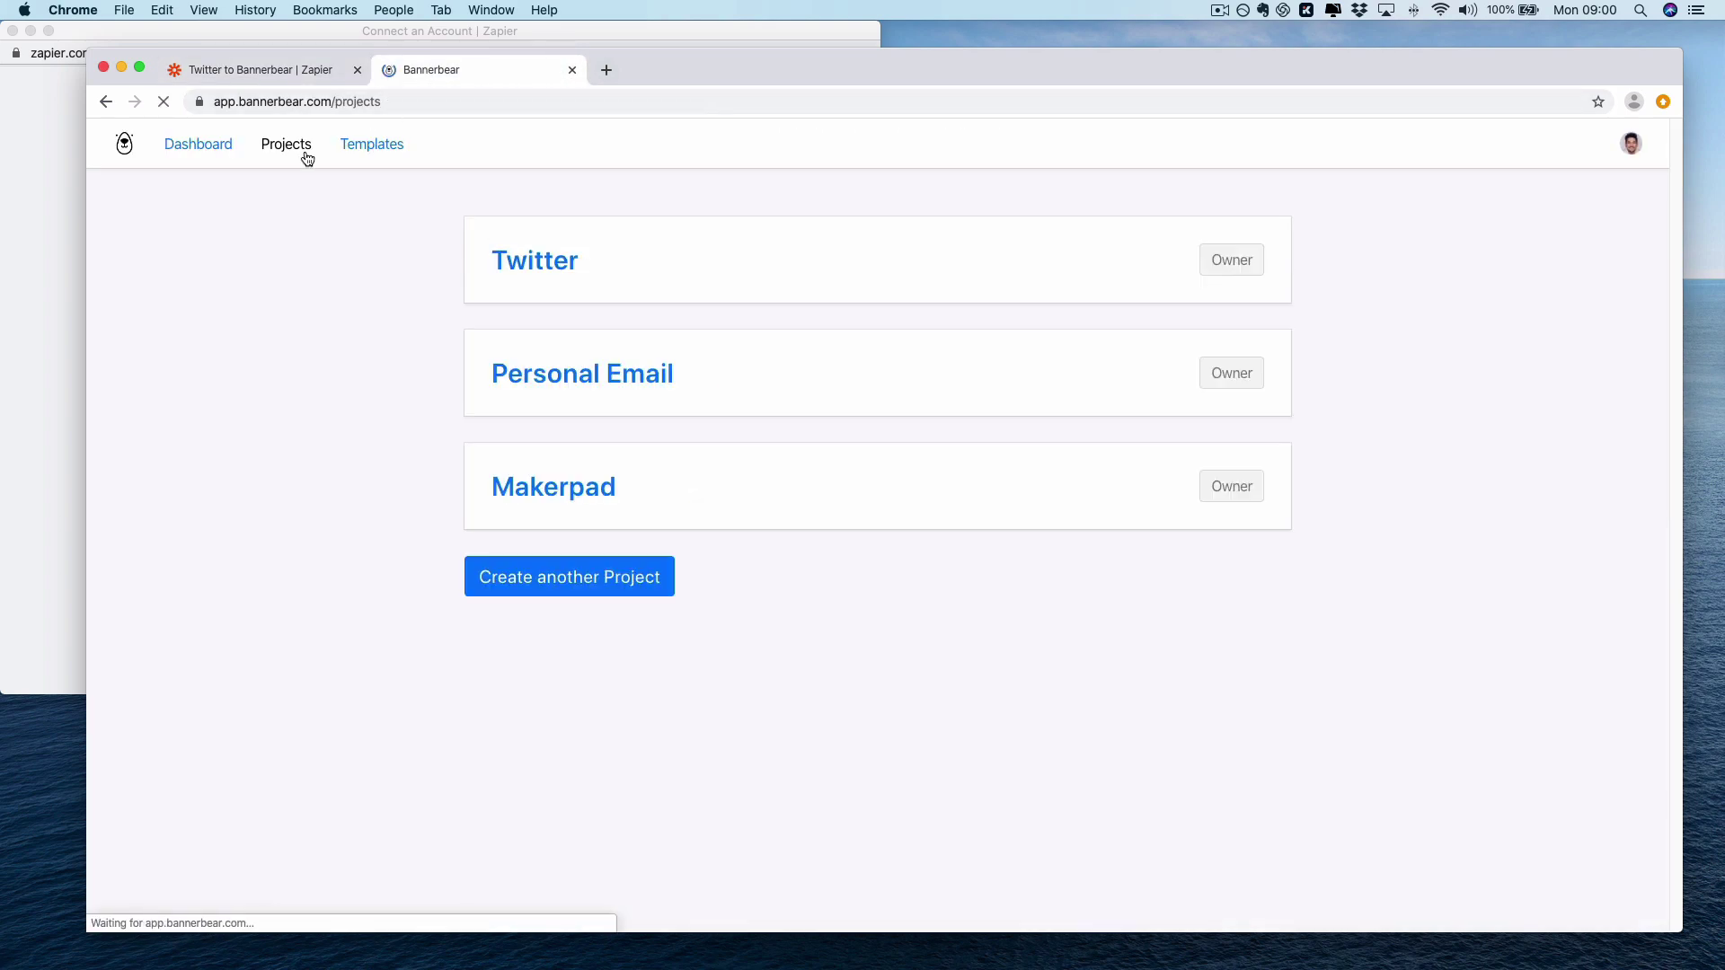
click(541, 260)
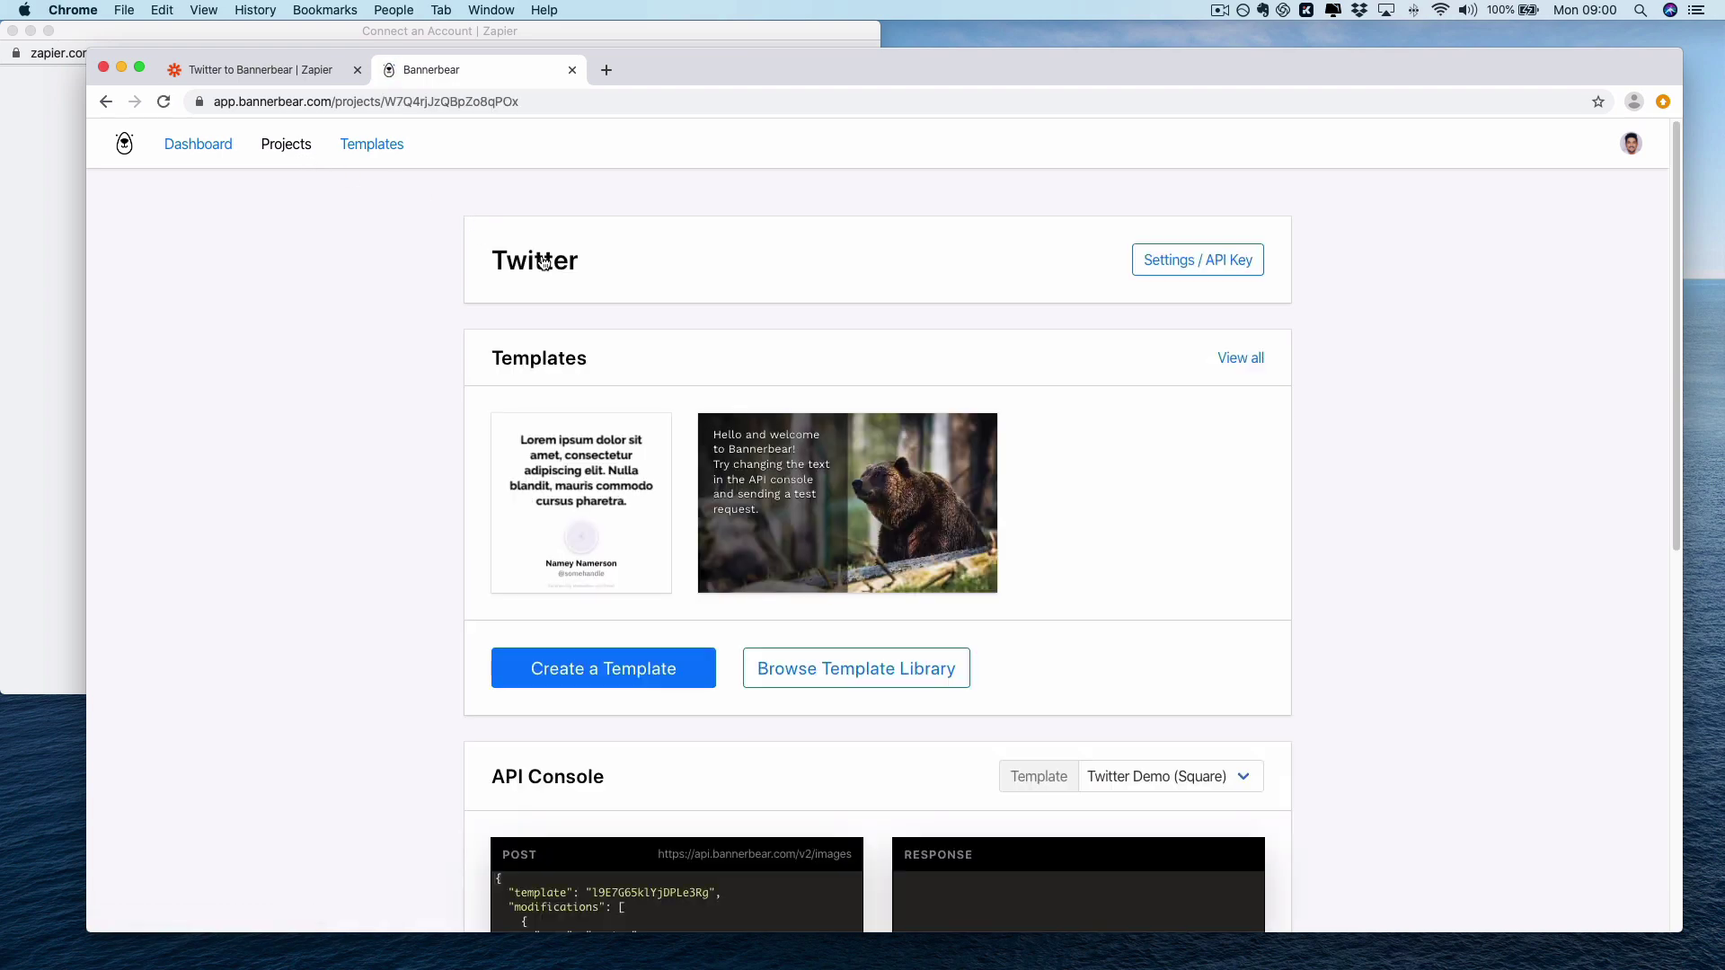
click(1190, 279)
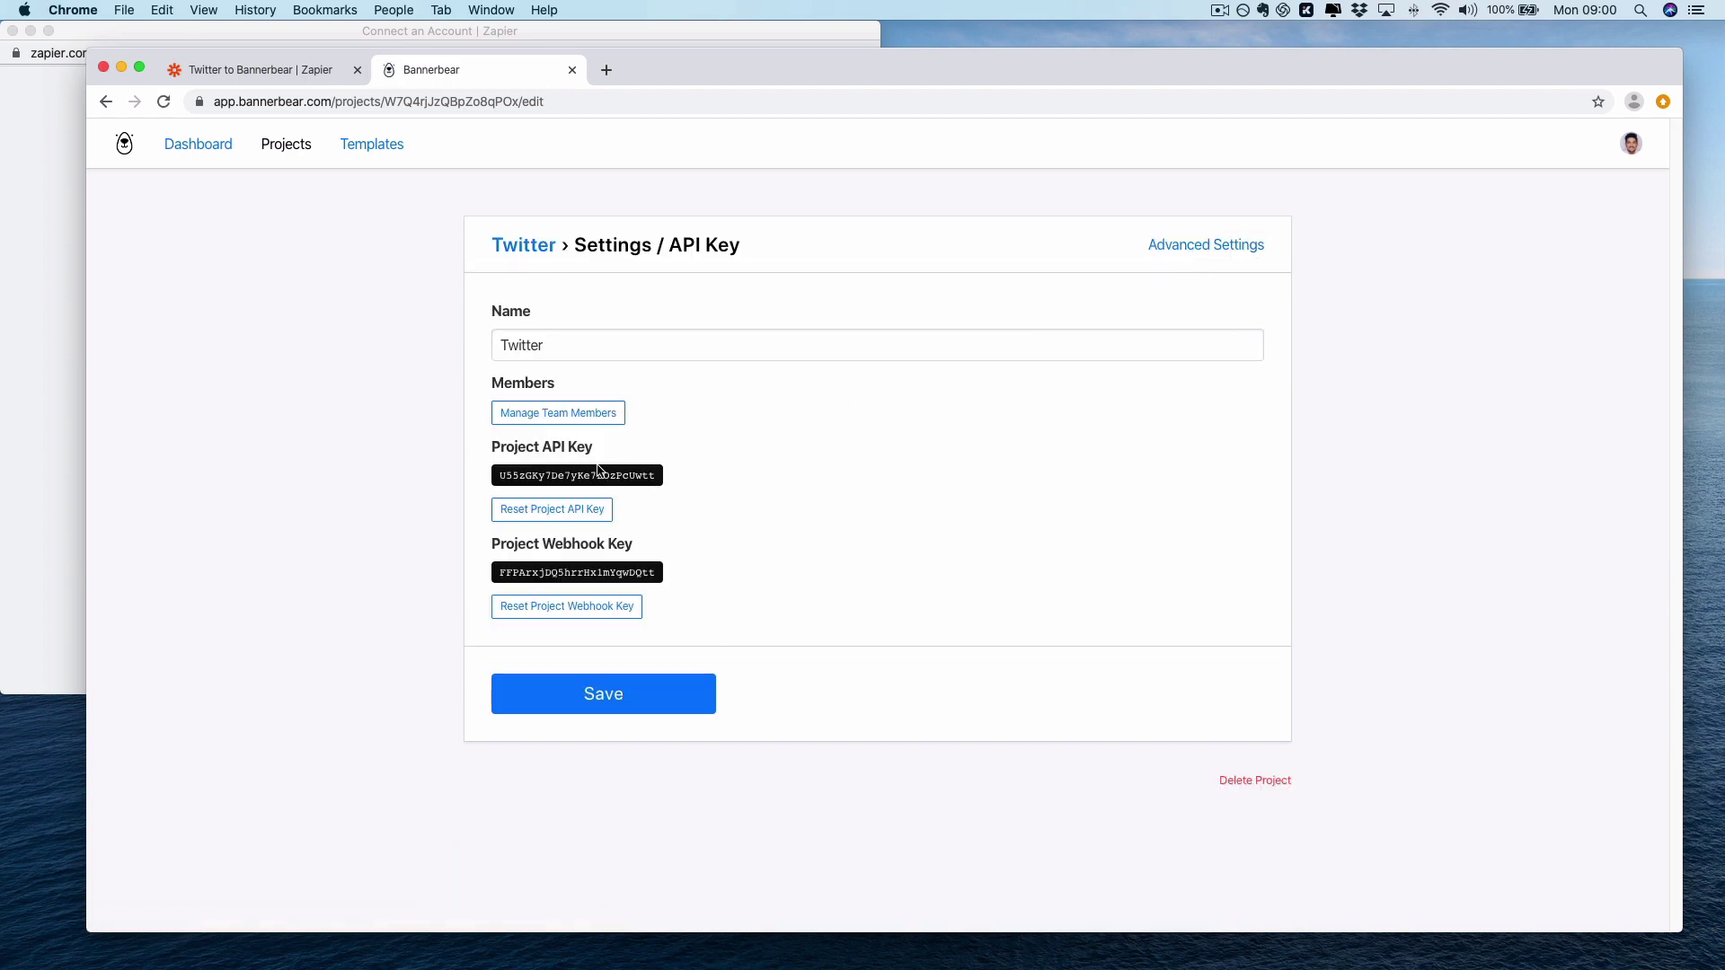
double_click(595, 470)
key(super+c)
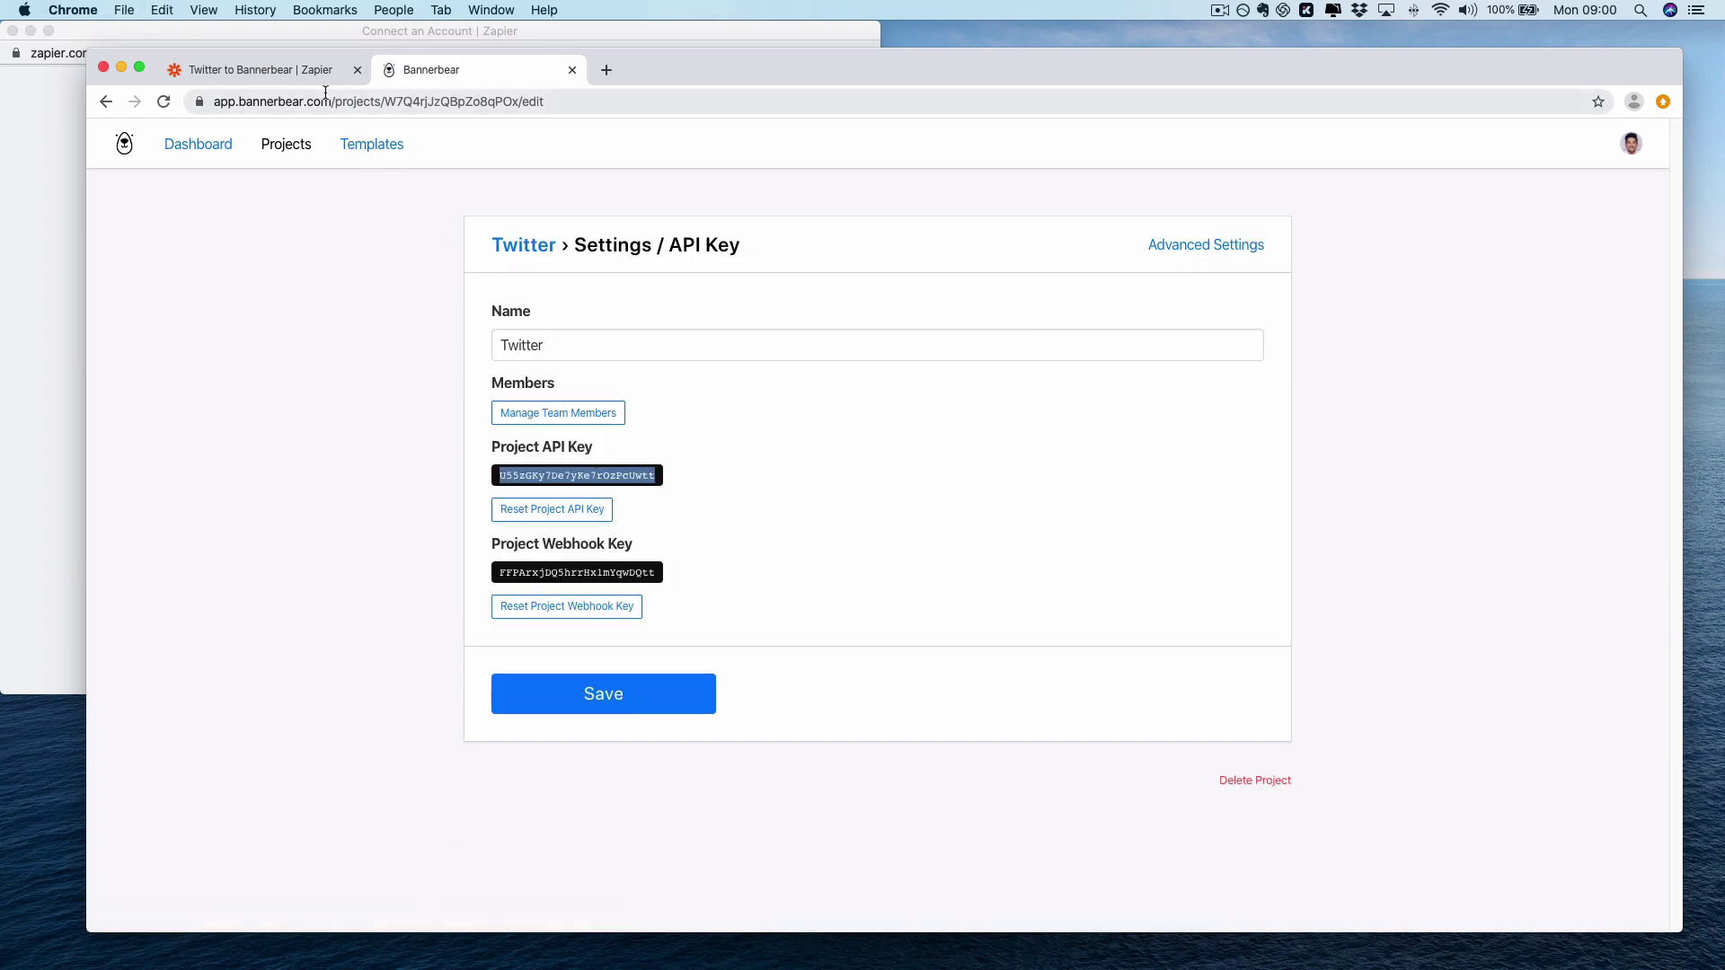
Paste the project API key into Zapier's connection window, confirm, and continue to customization.
click(287, 36)
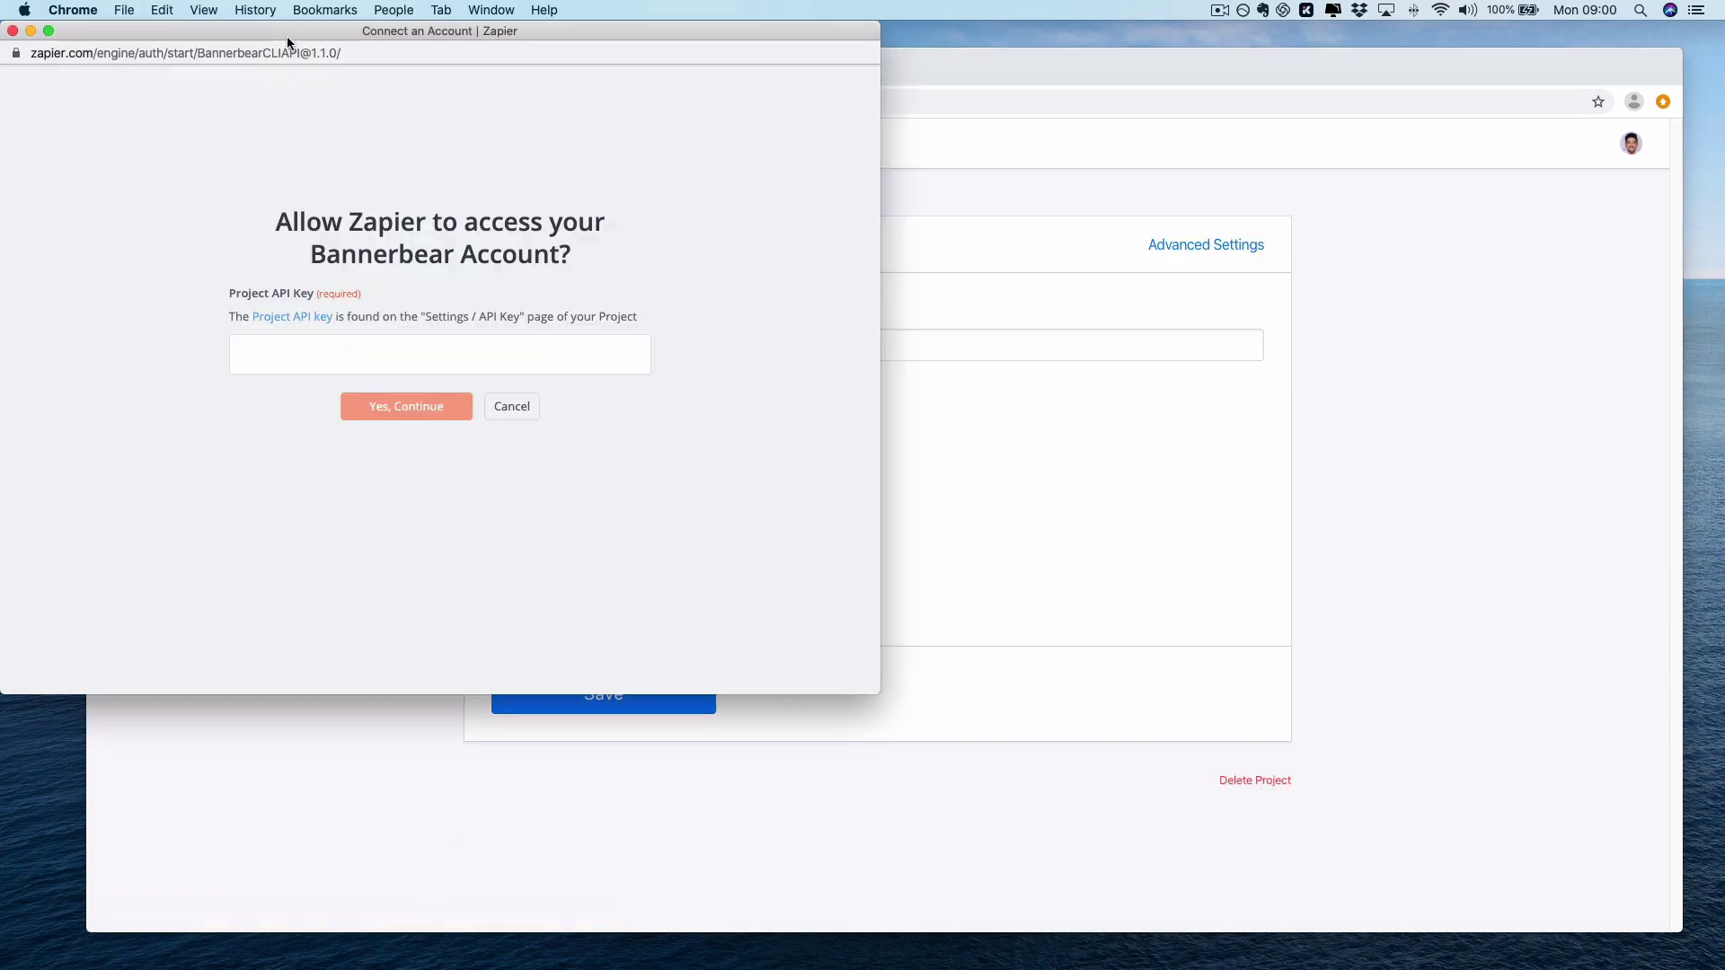
click(413, 360)
key(super+v)
click(431, 406)
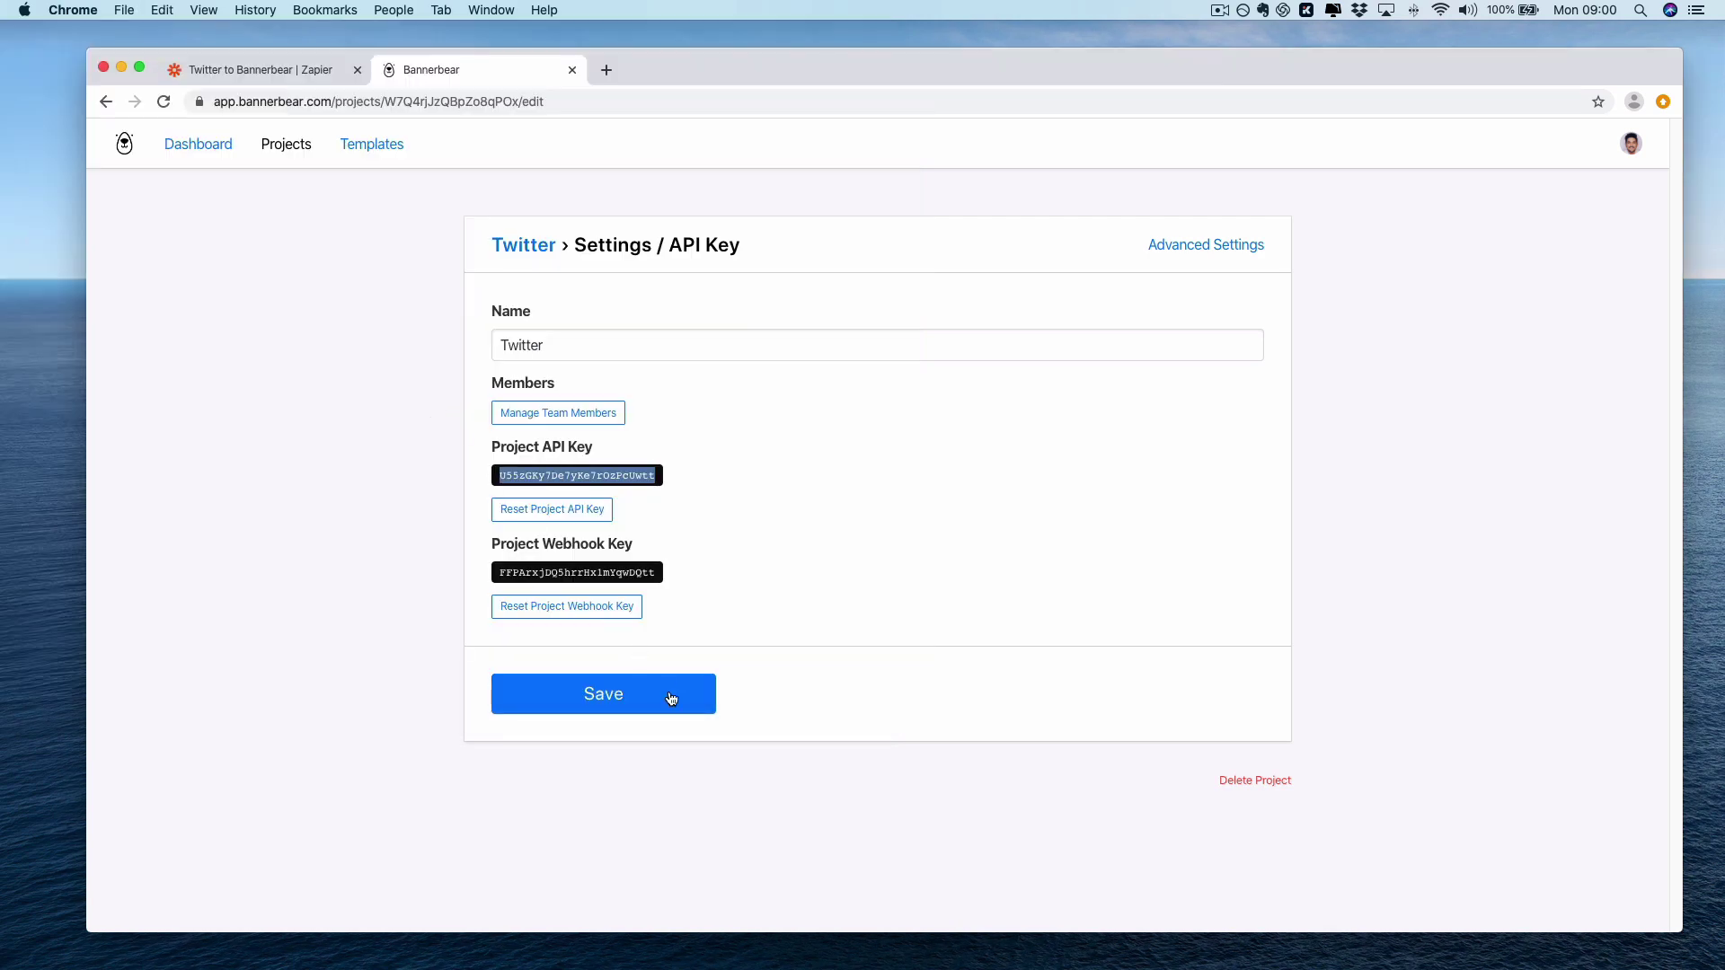
click(266, 72)
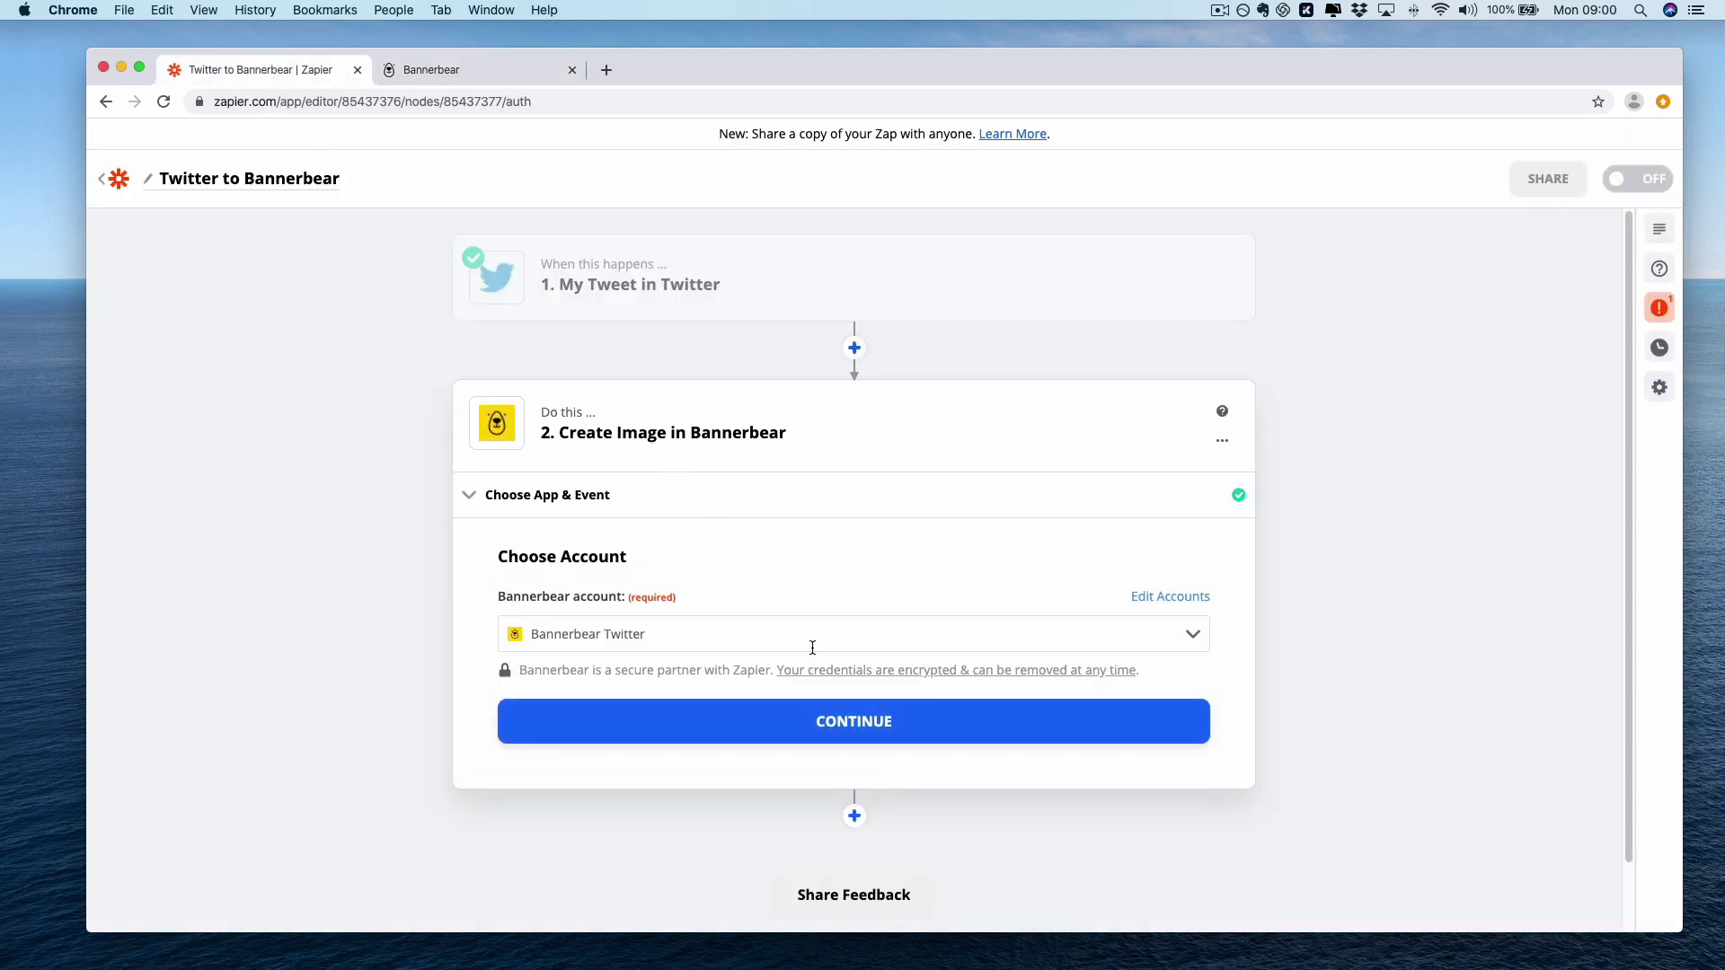
click(860, 719)
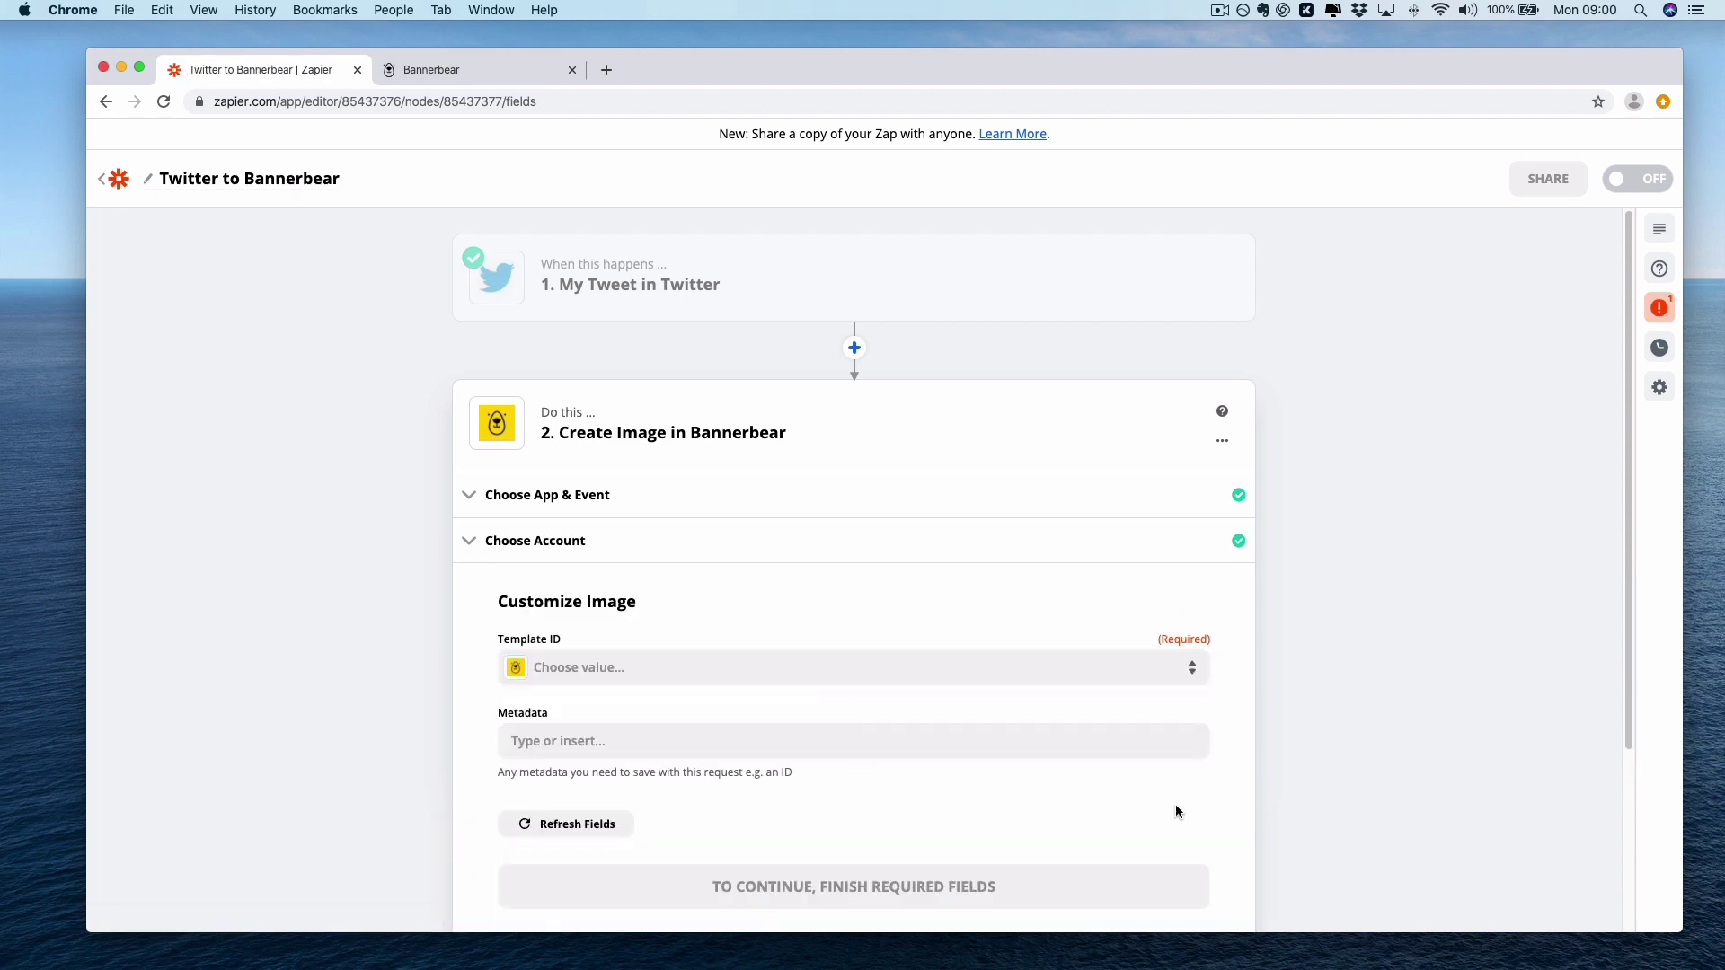
Choose Twitter Demo (Square) as the Create Image step's Template ID.
scroll(1449, 736, down, 3)
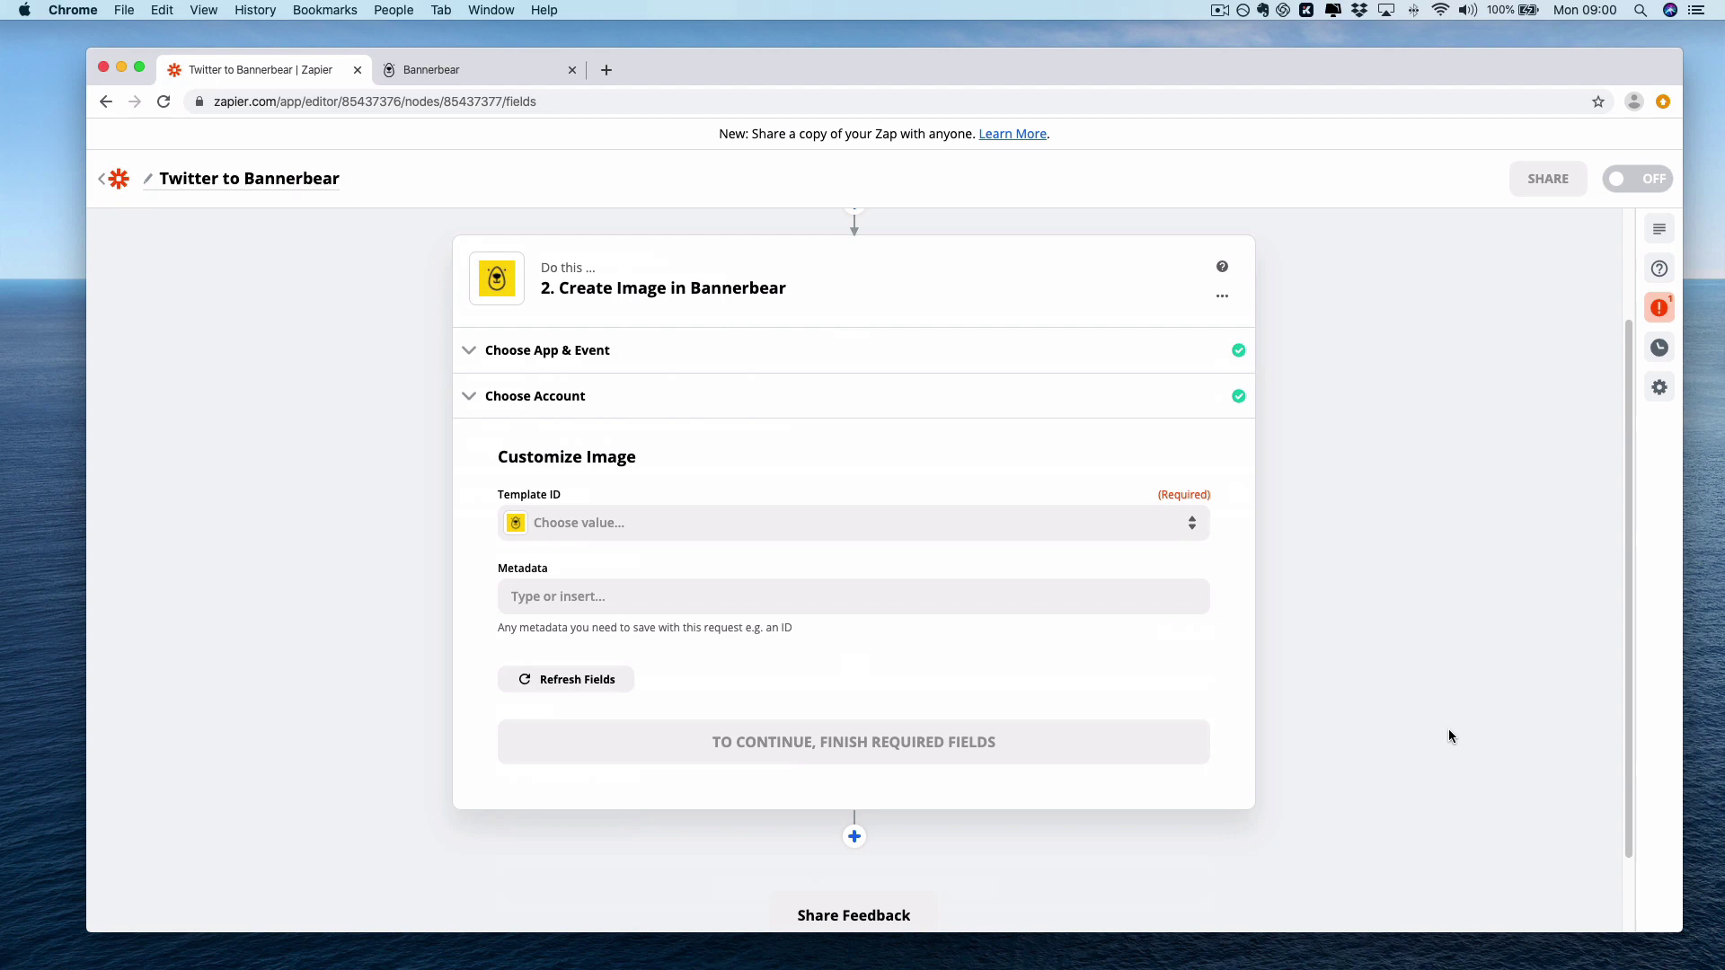
click(856, 523)
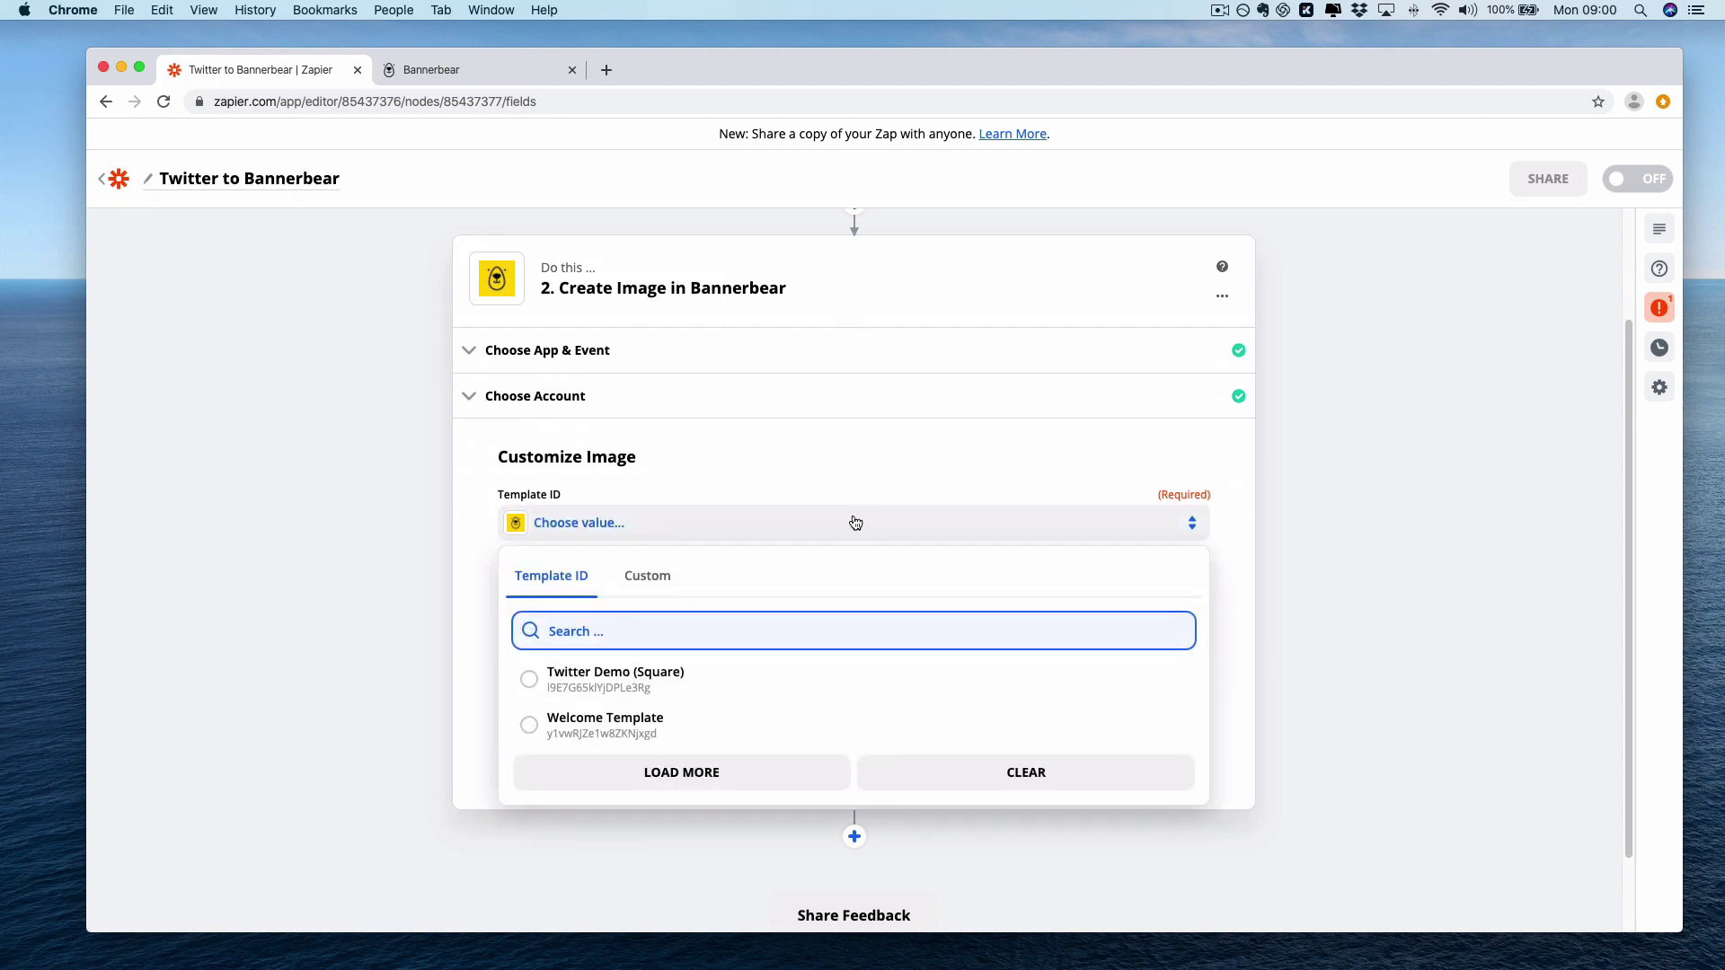
click(826, 684)
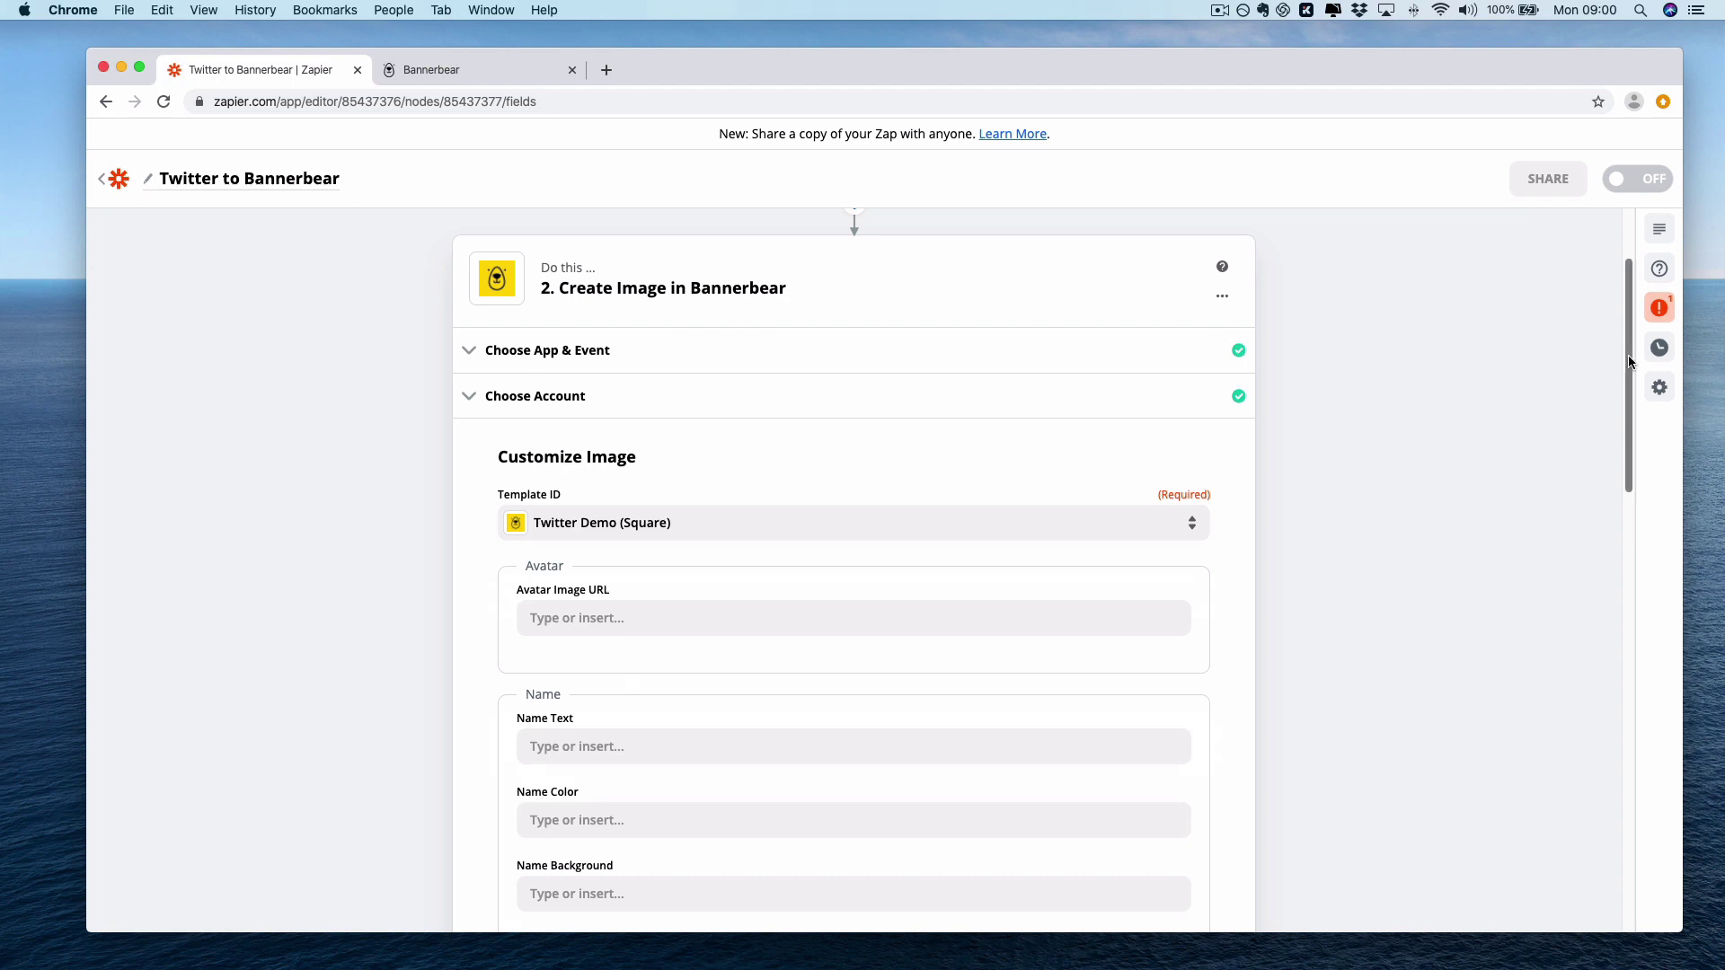
drag(1628, 354, 1633, 429)
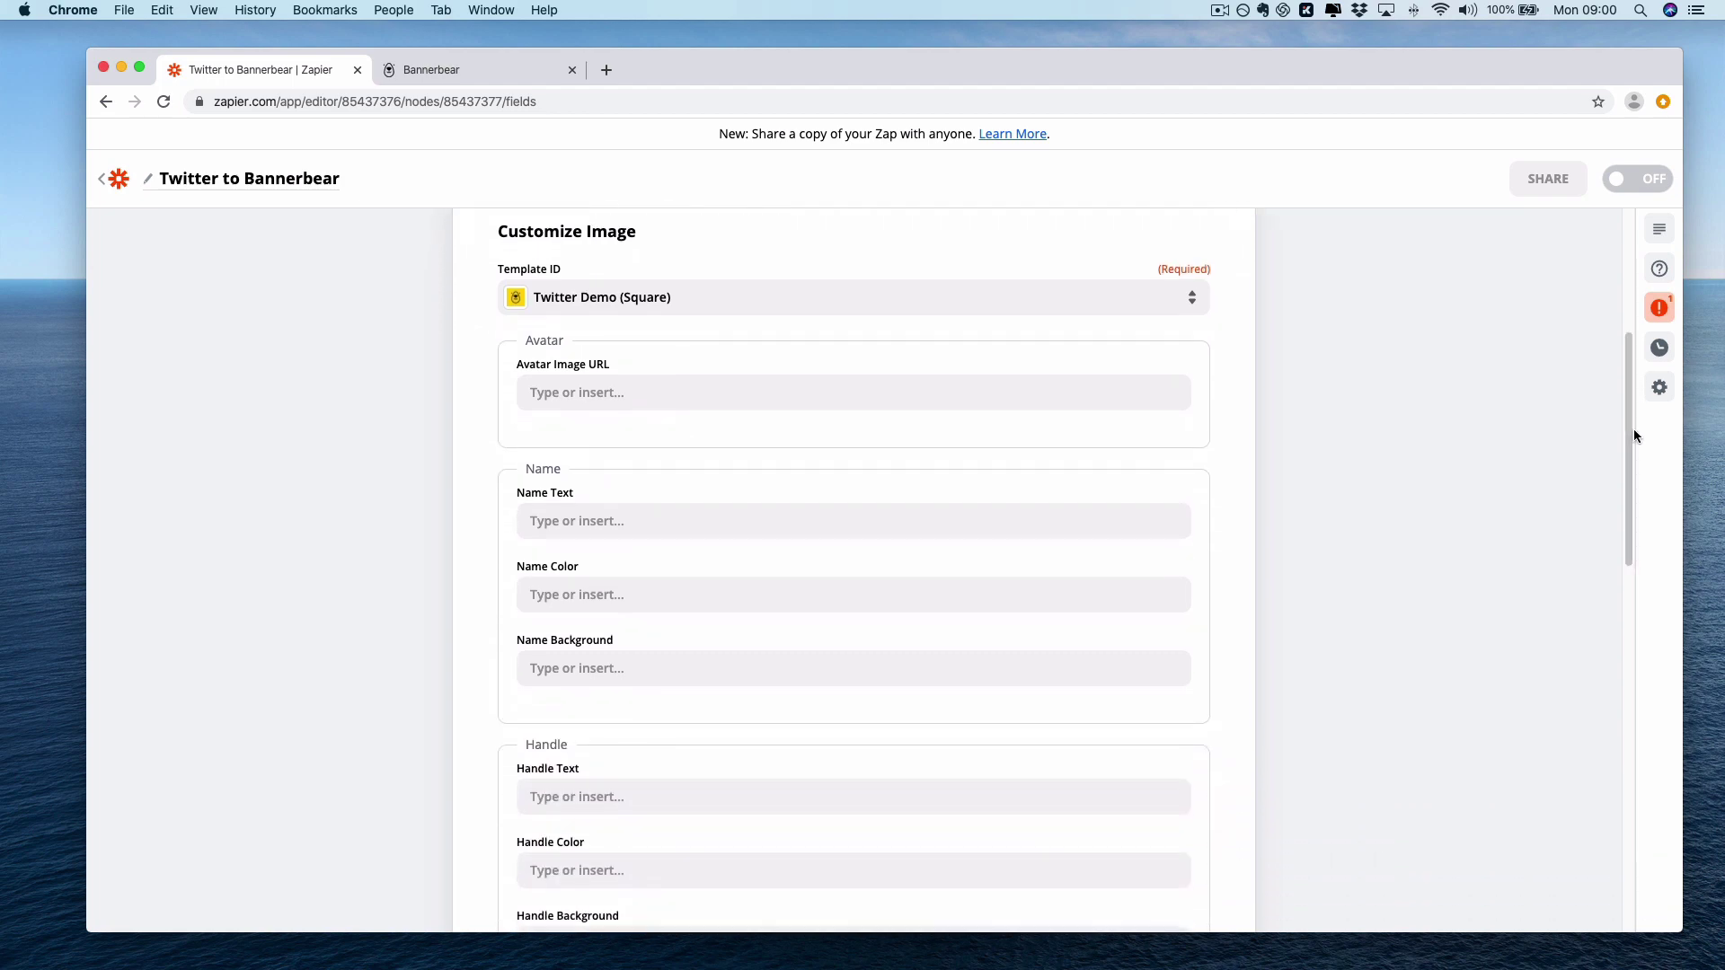
click(786, 392)
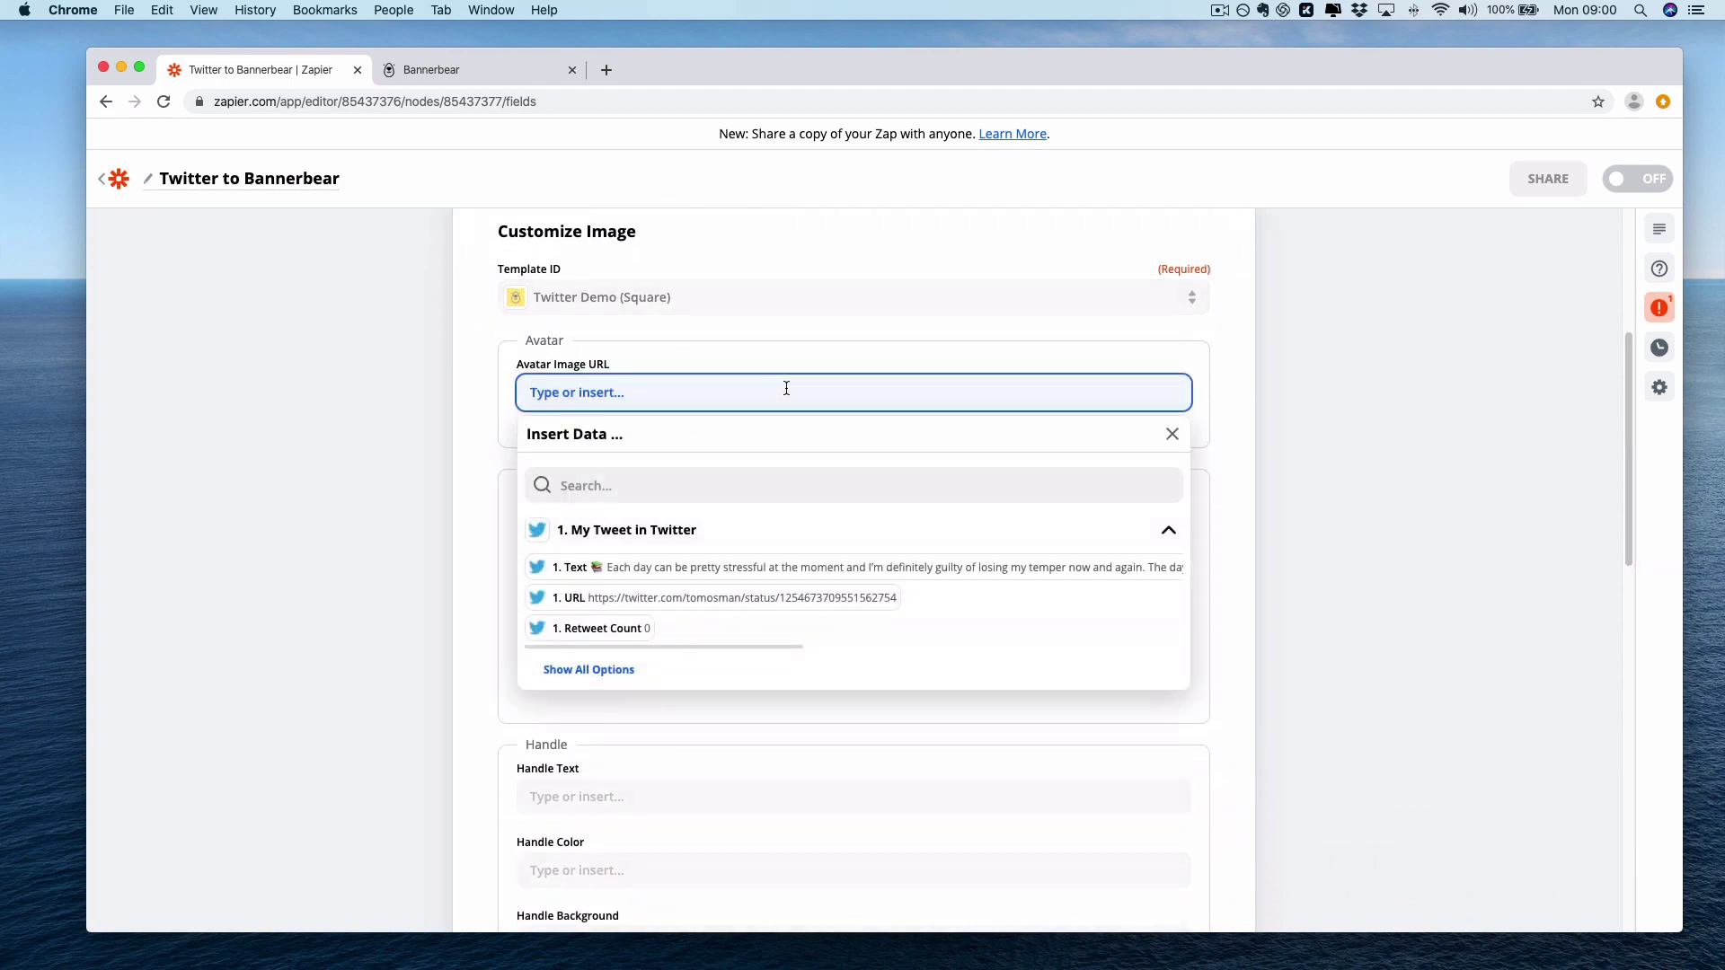
click(616, 670)
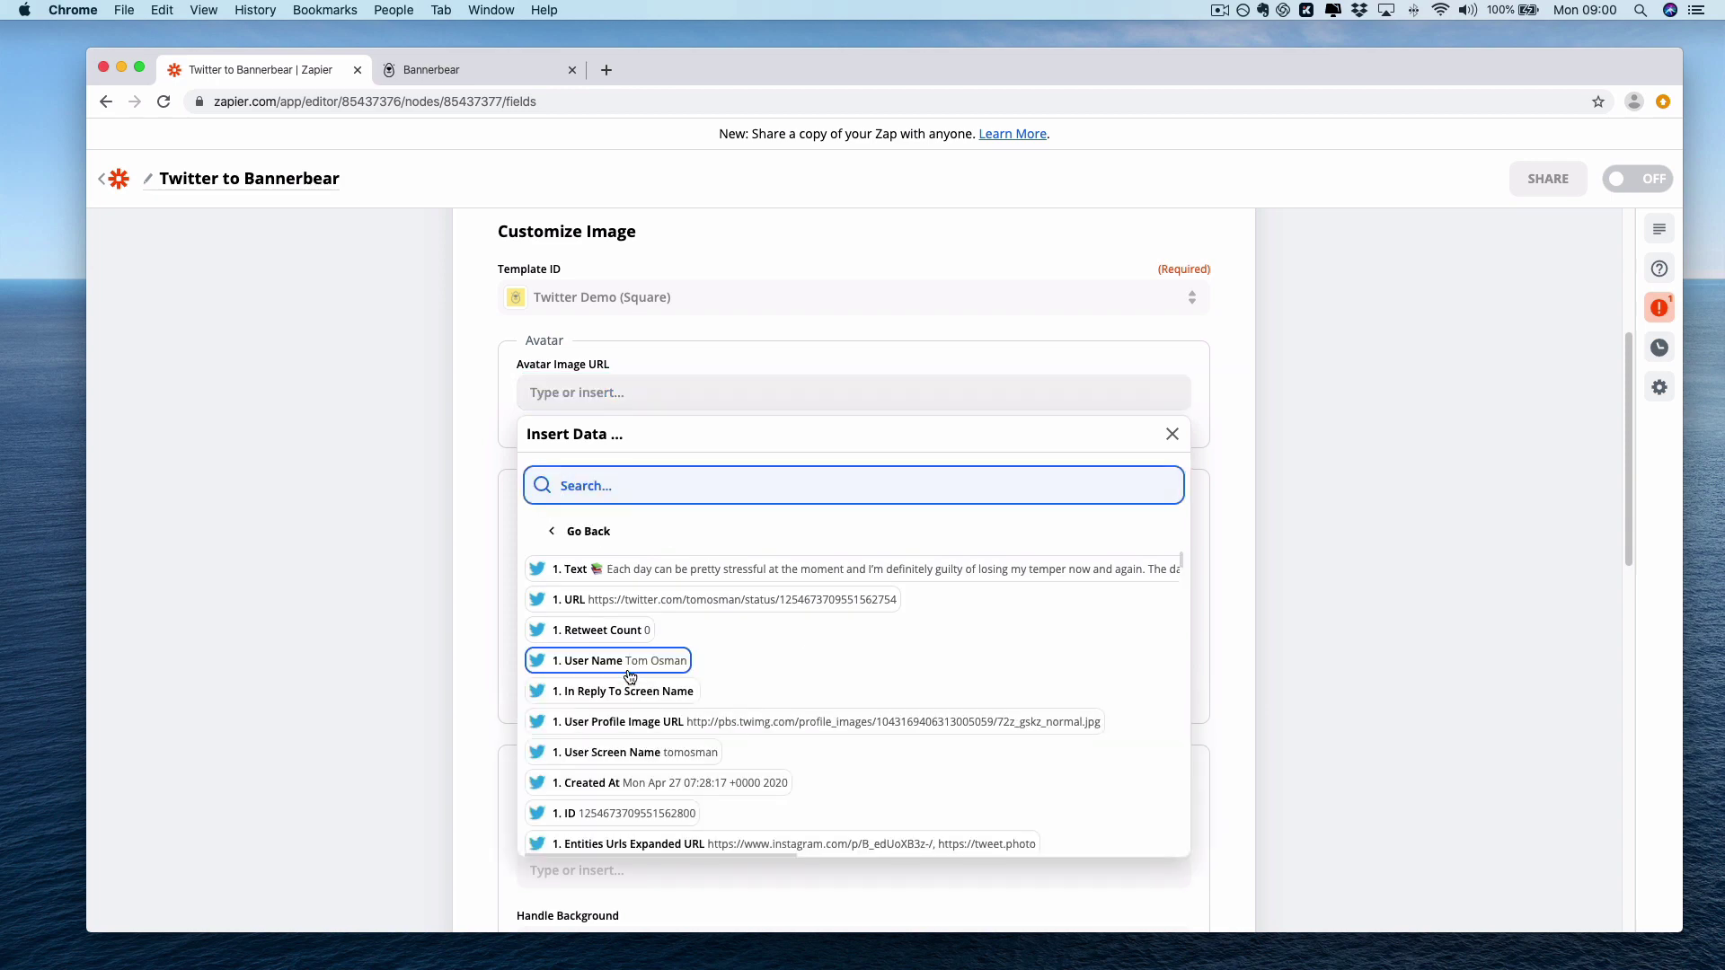
click(653, 720)
click(1452, 444)
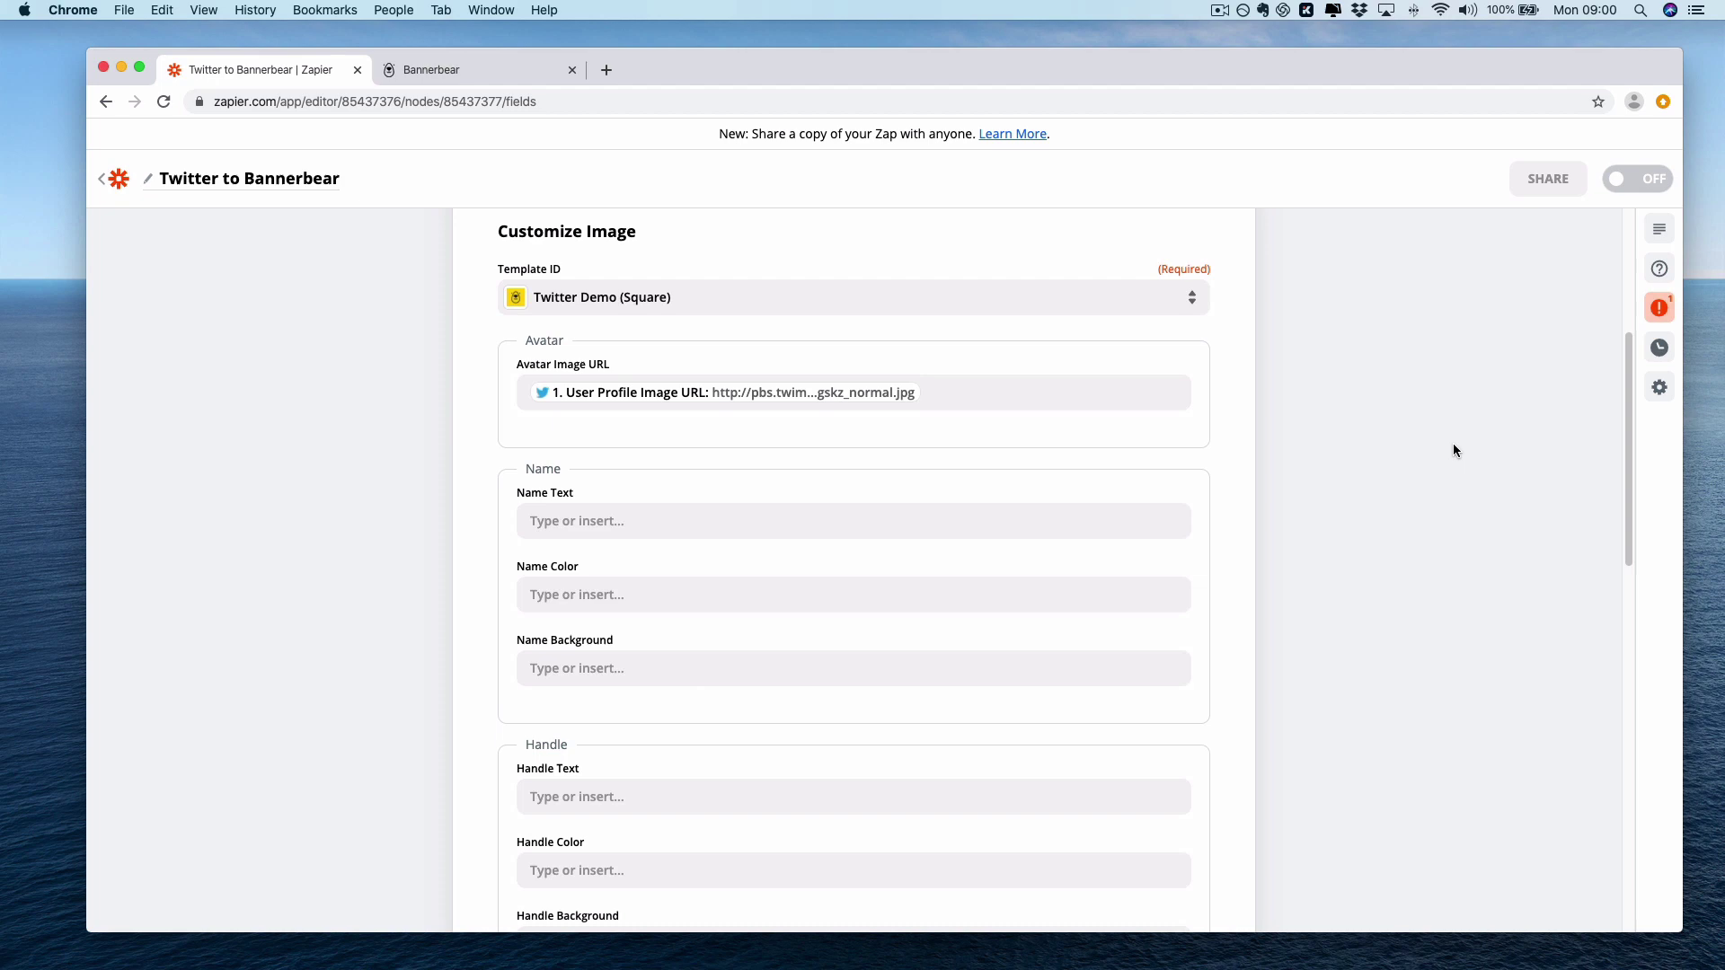
click(844, 525)
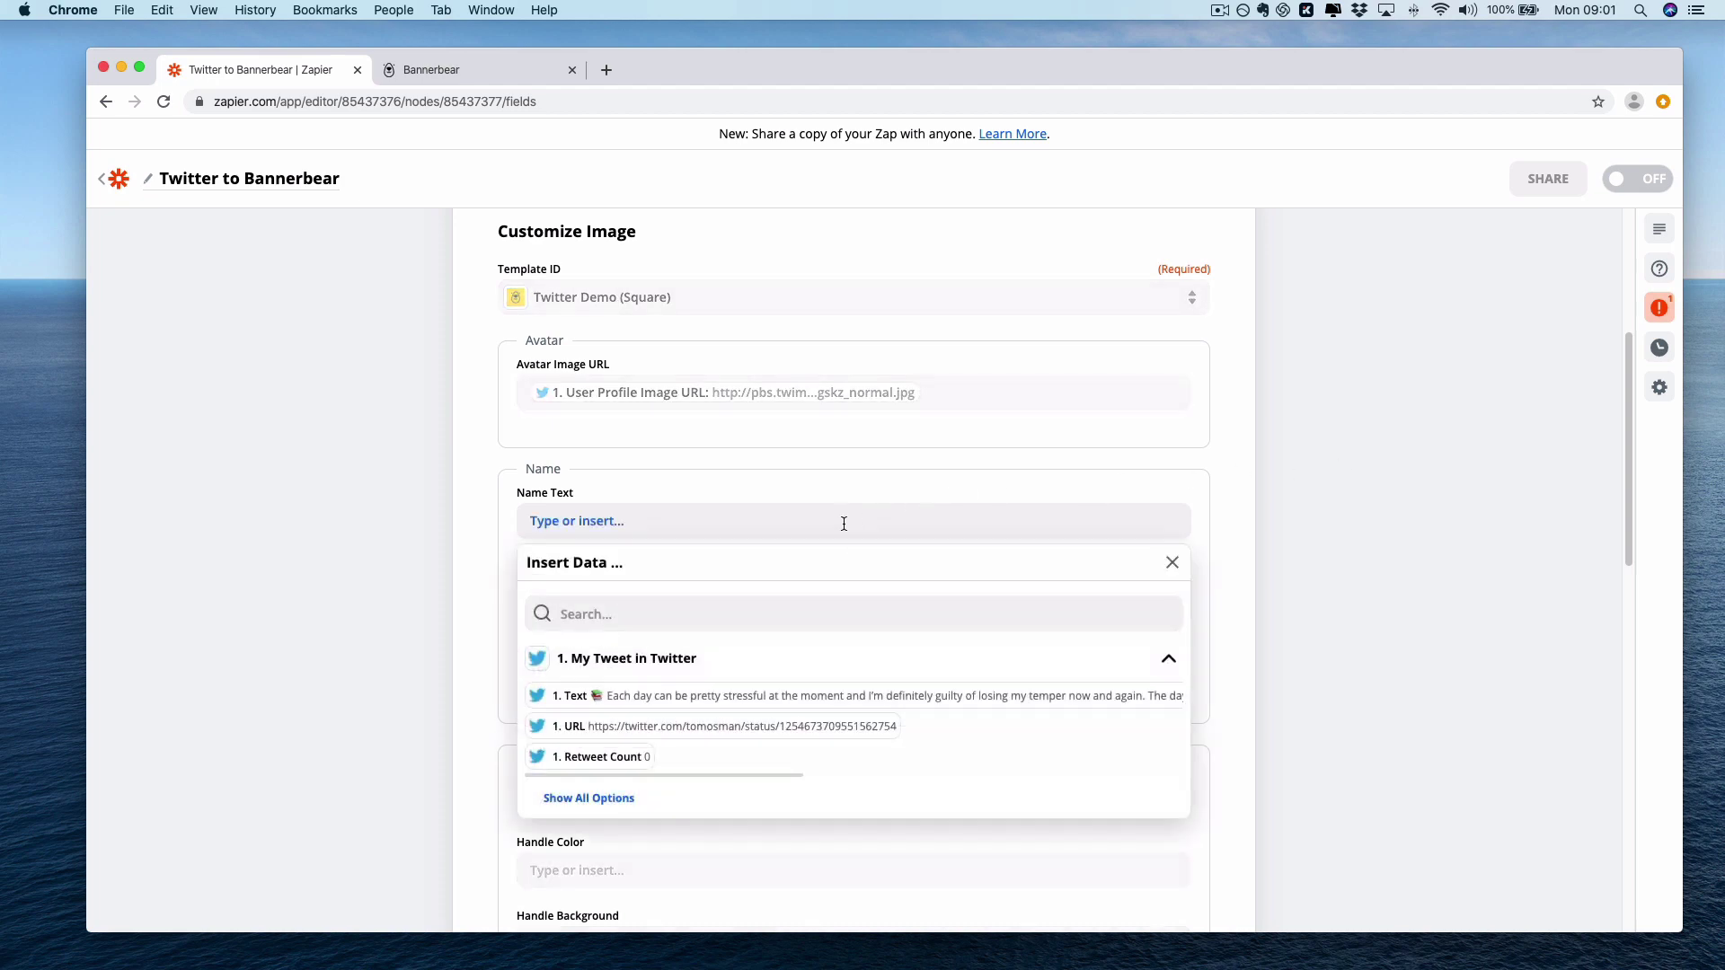
click(629, 798)
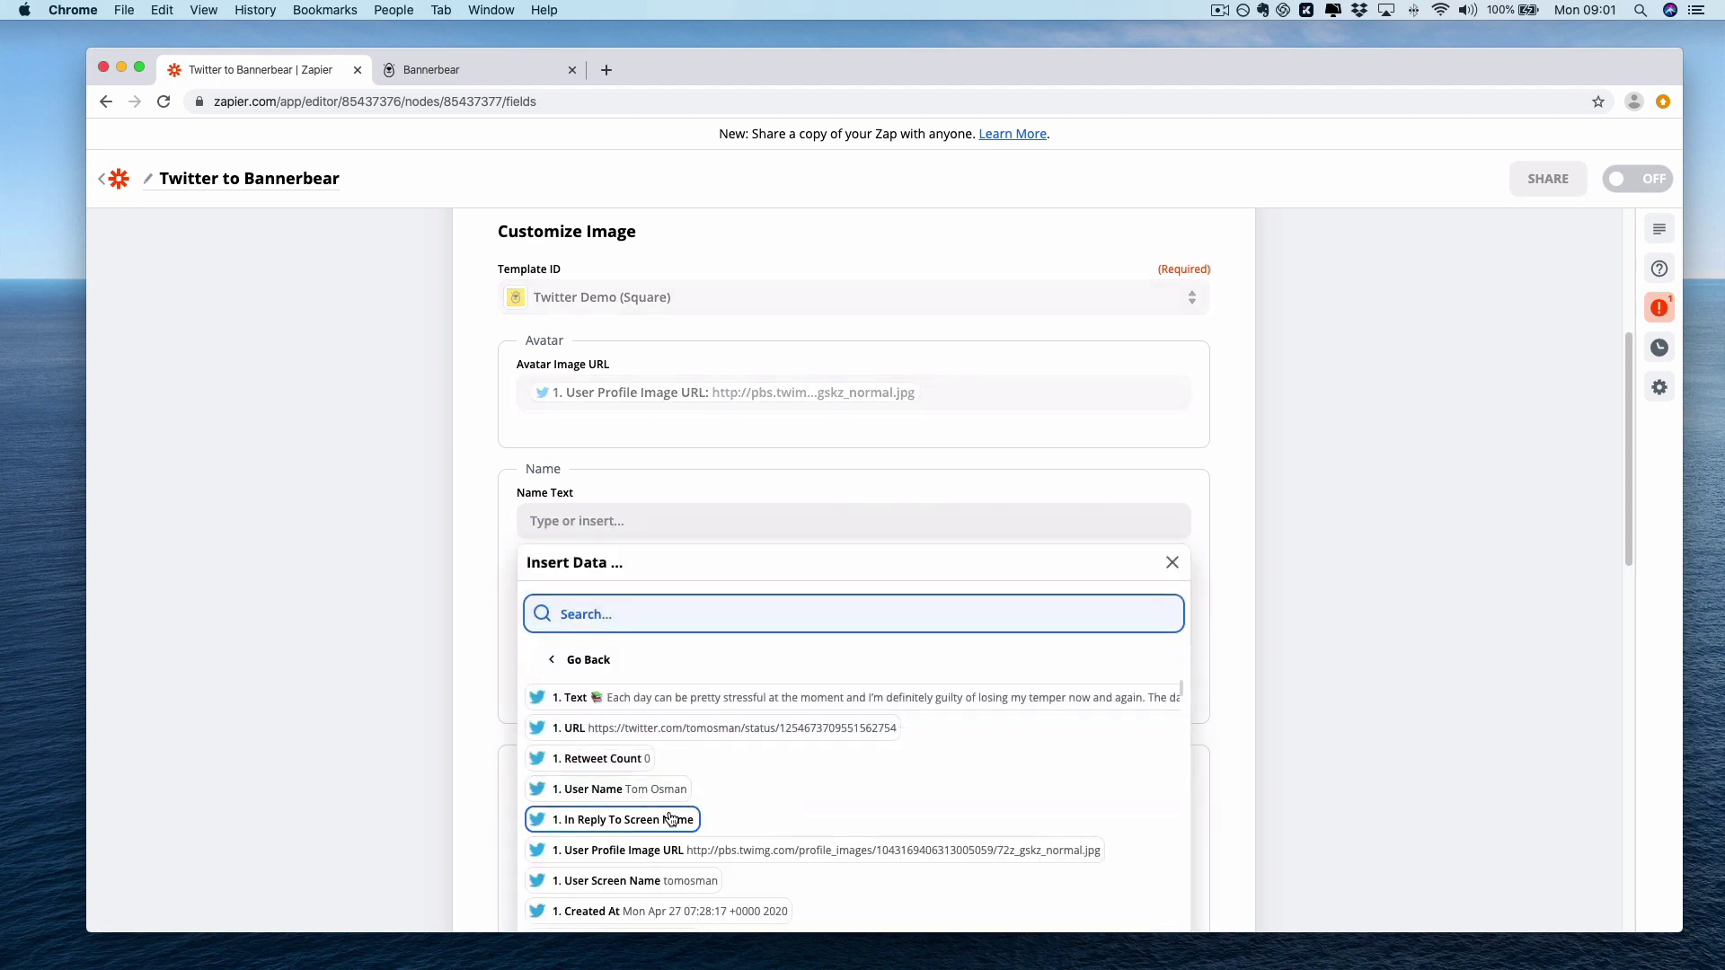
click(662, 790)
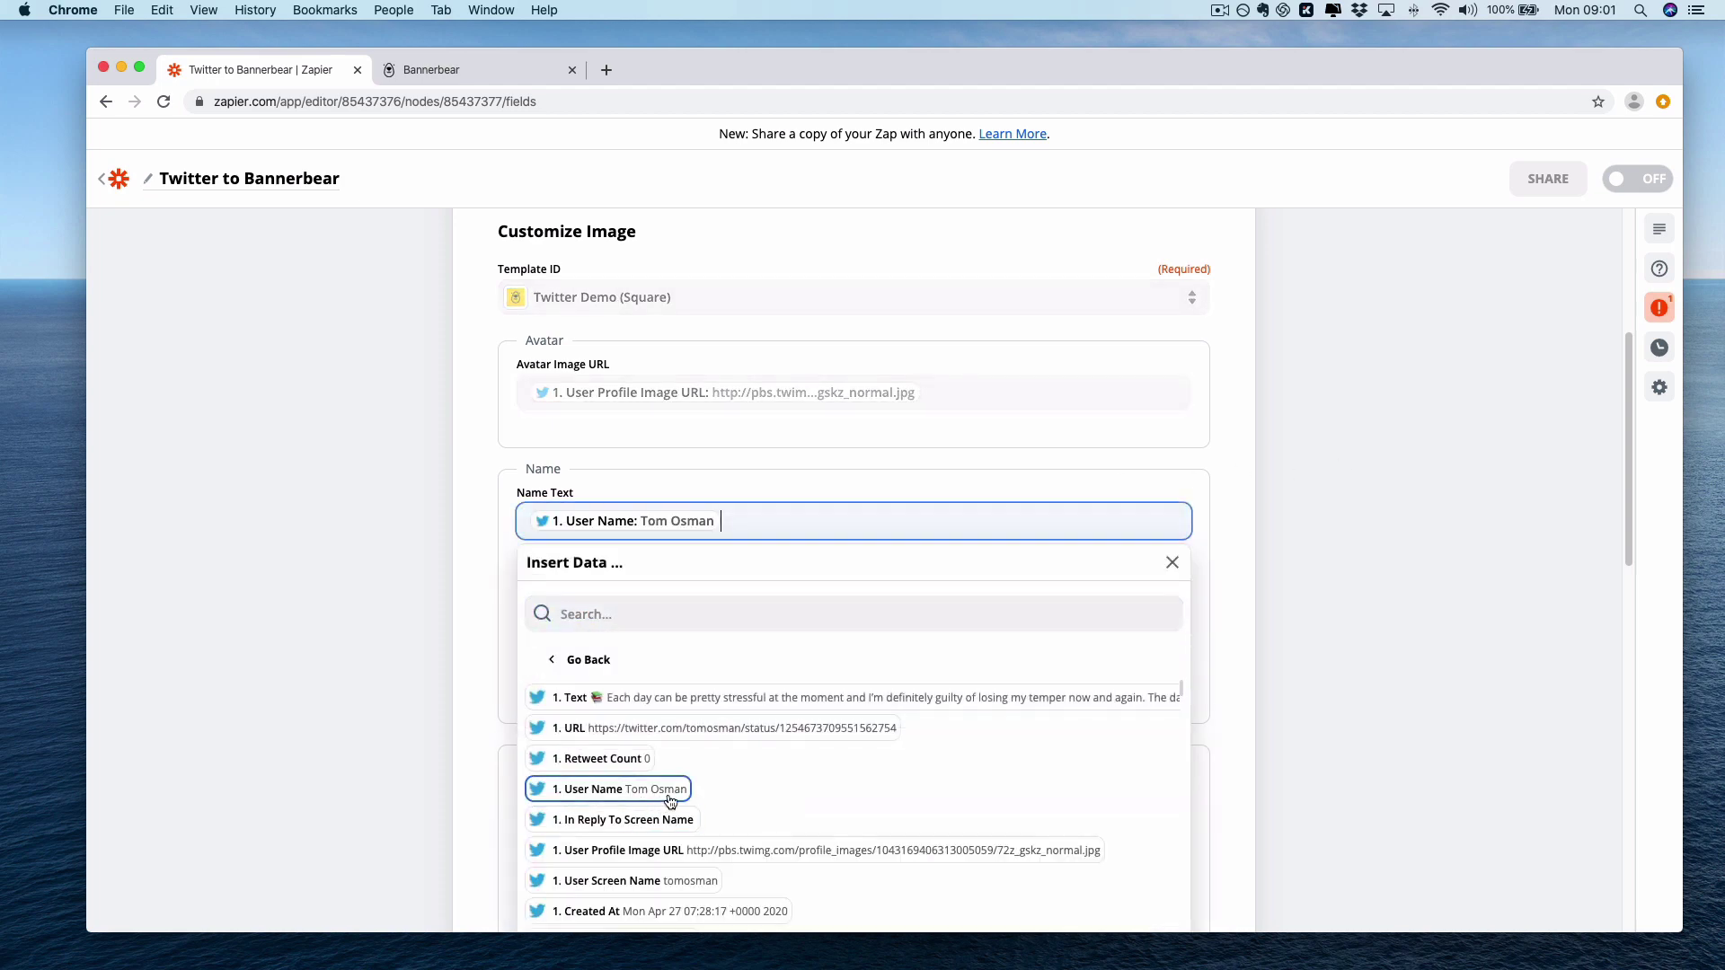
click(1271, 729)
scroll(1271, 729, down, 3)
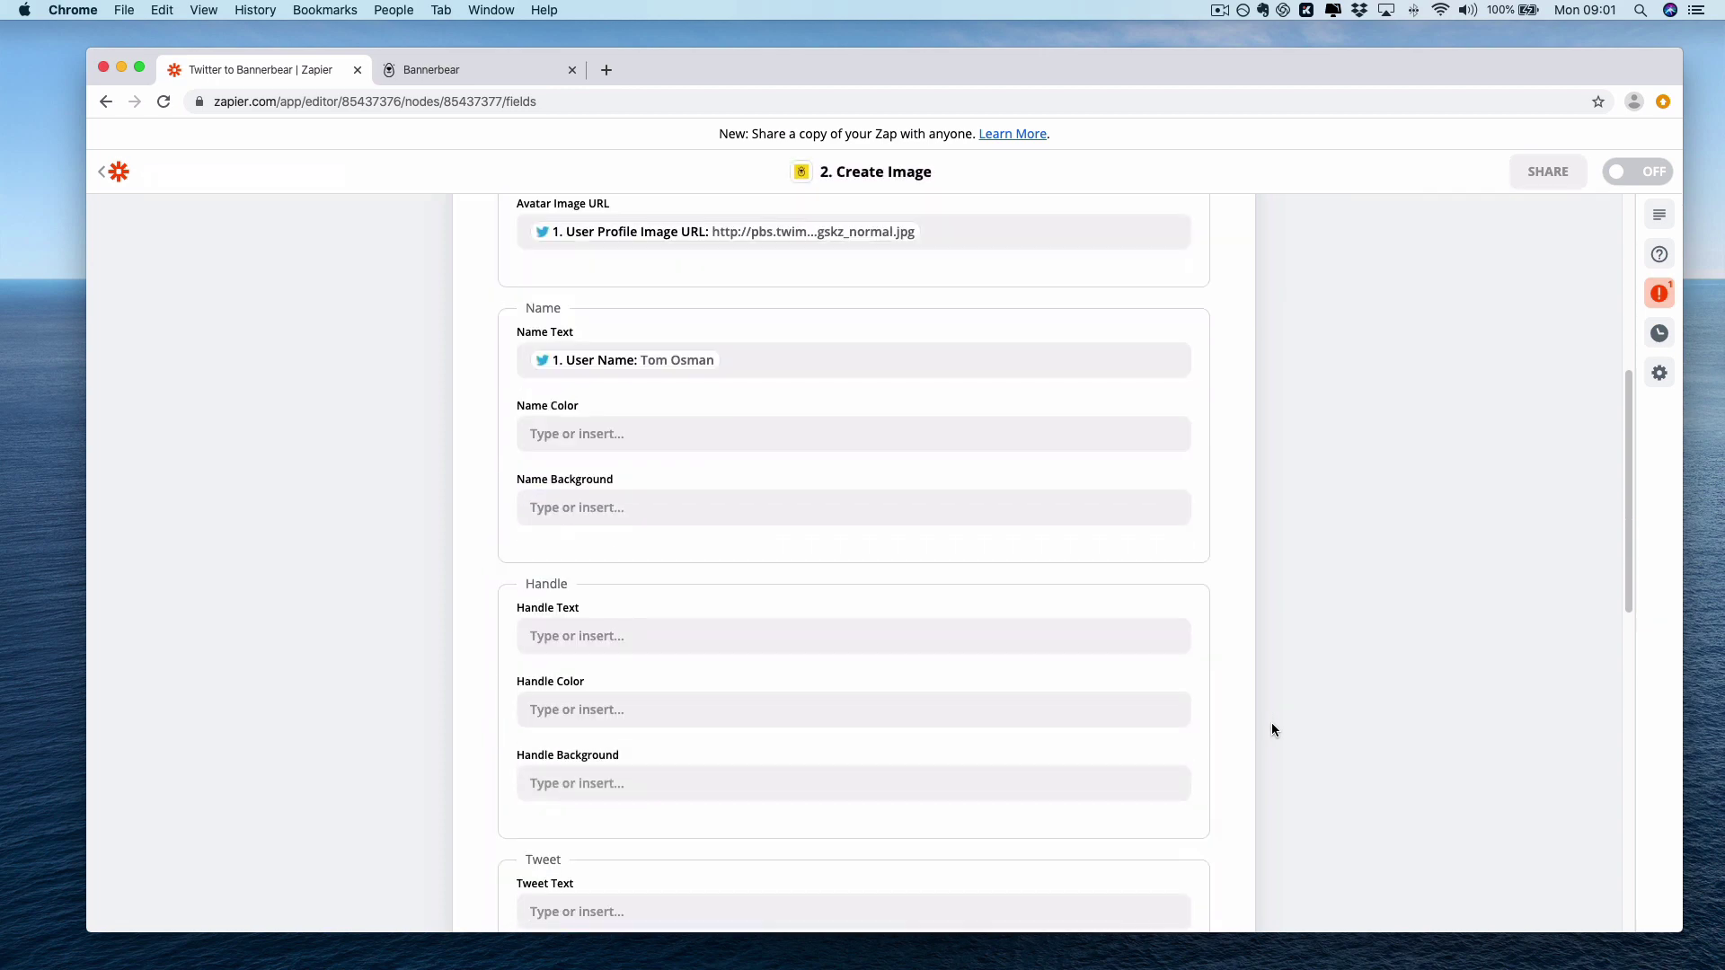
scroll(1168, 584, down, 1)
click(866, 333)
key(BackSpace)
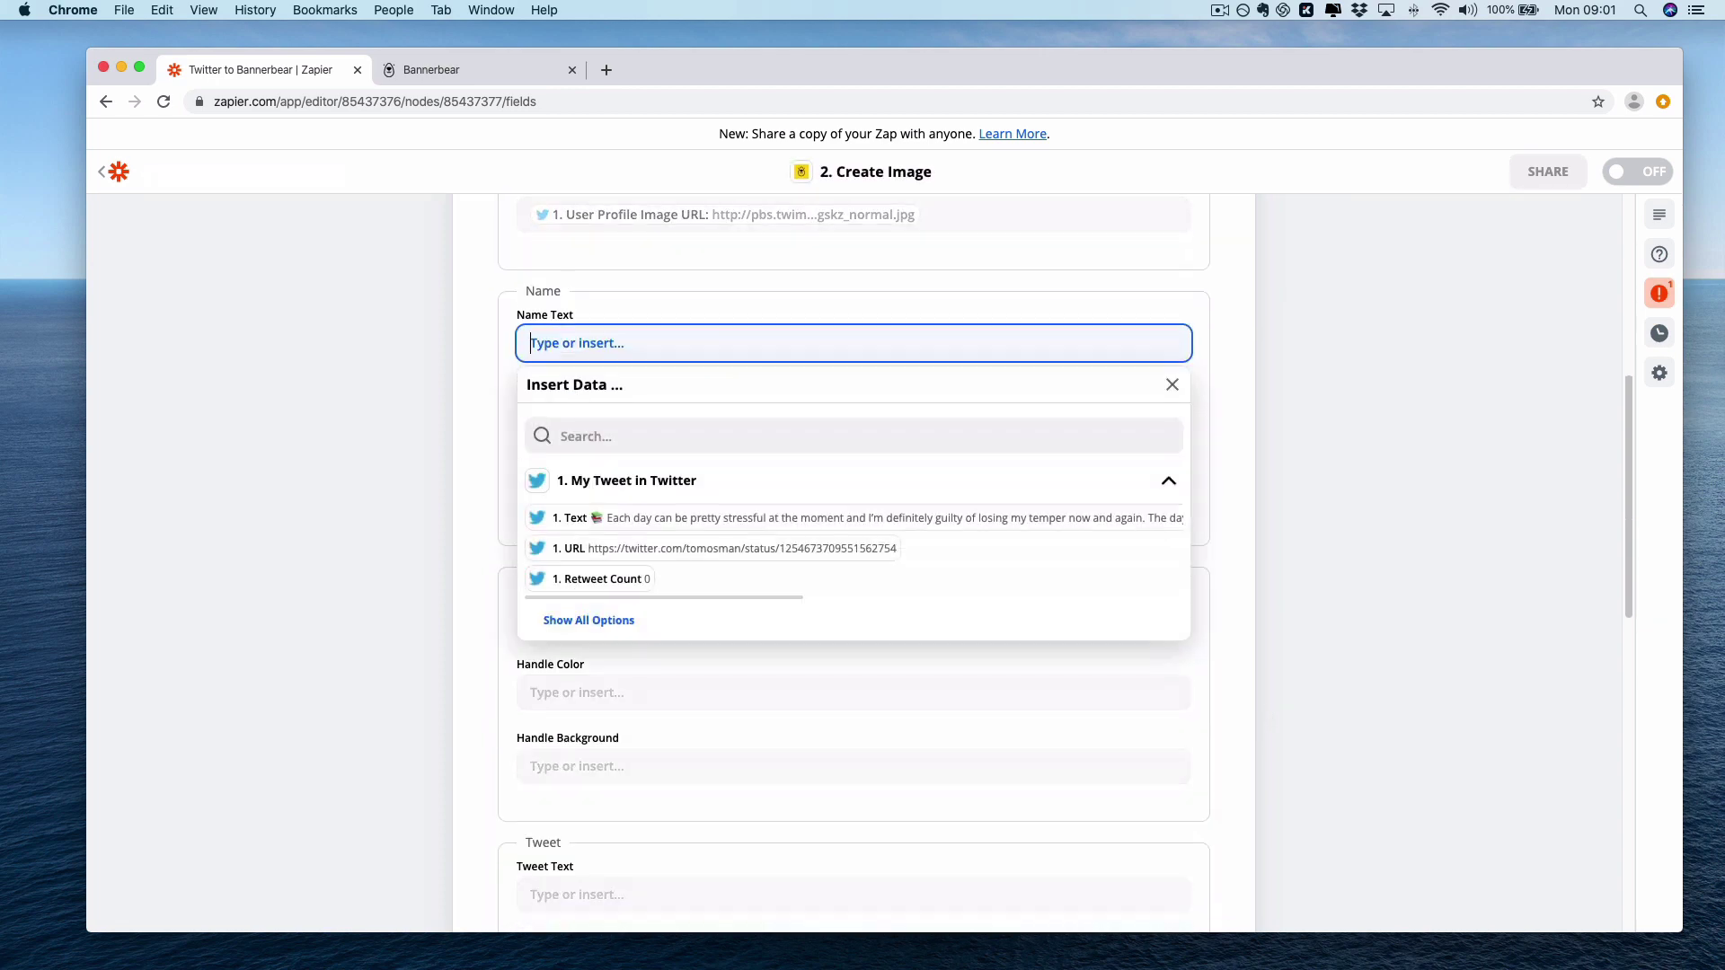
click(590, 623)
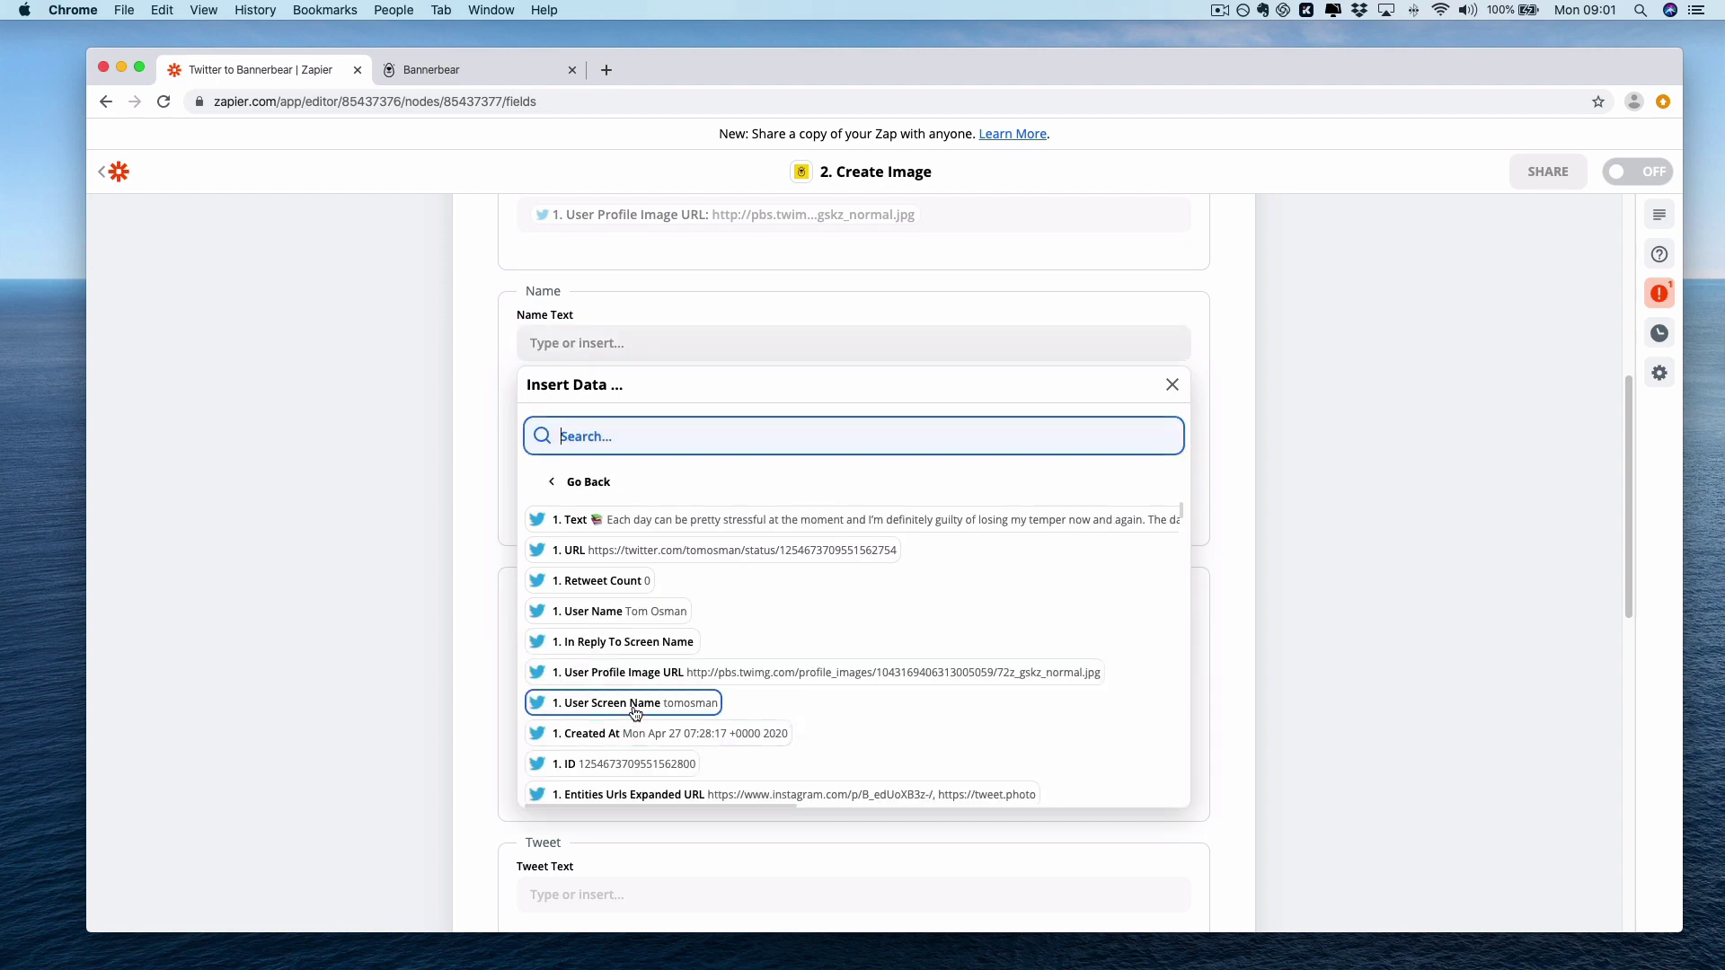
click(619, 613)
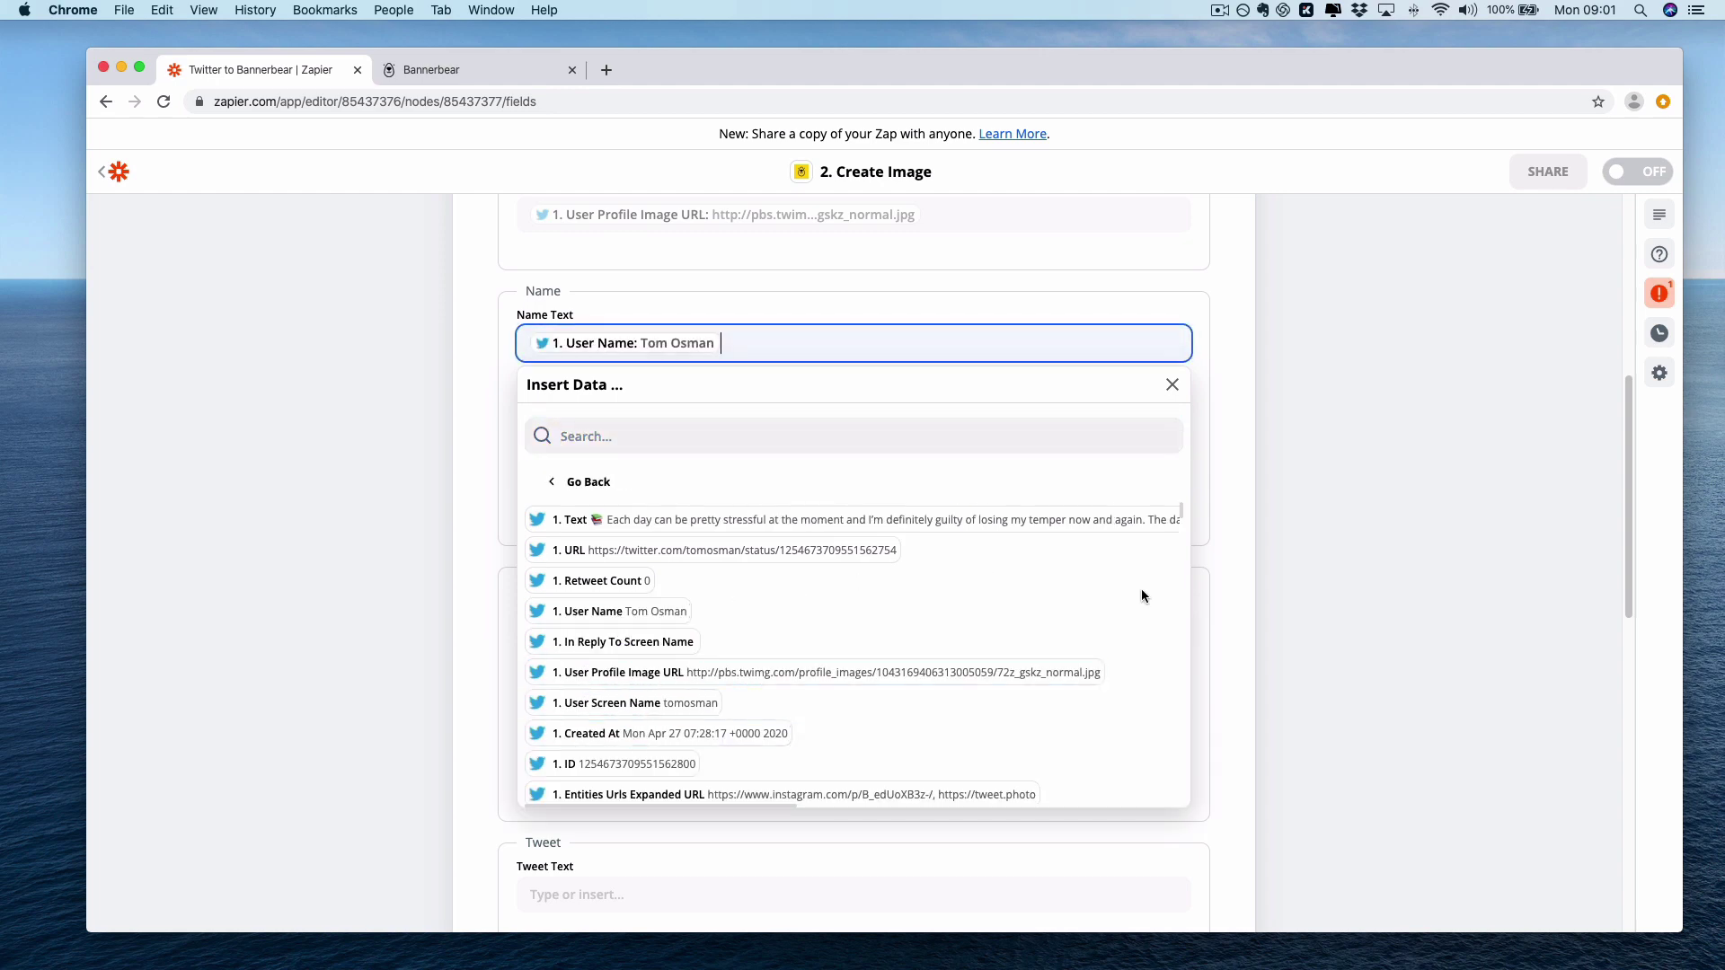
click(1284, 642)
scroll(1319, 693, down, 3)
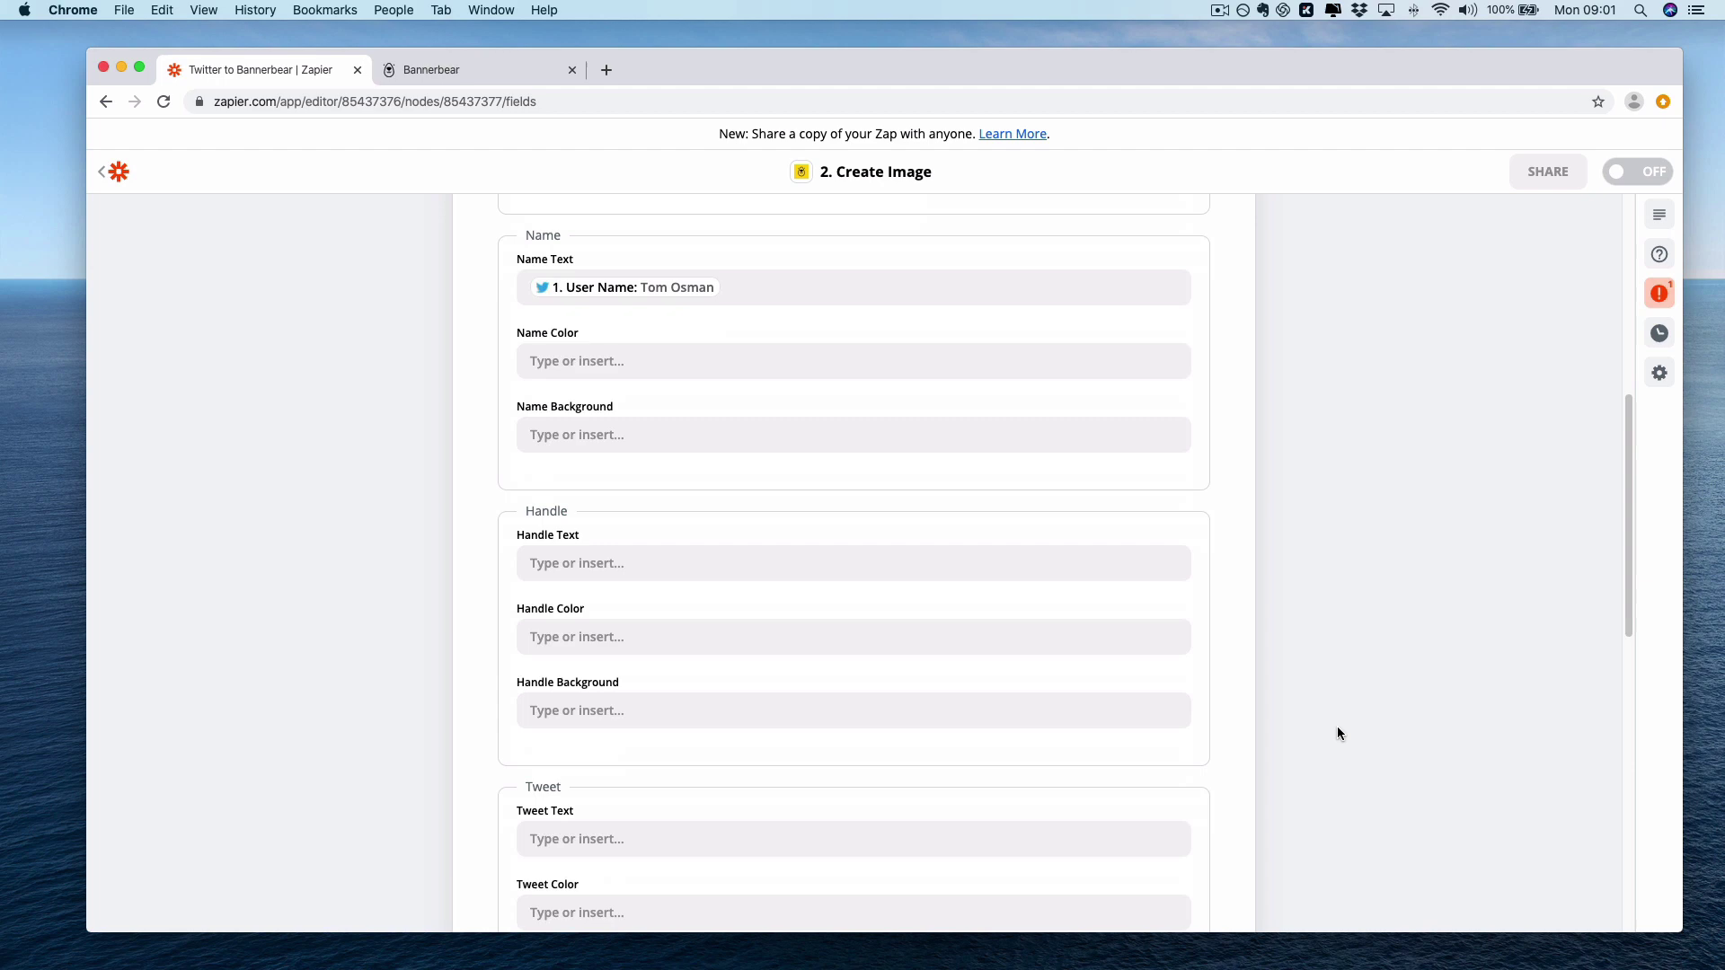
scroll(1337, 727, down, 1)
scroll(1320, 709, down, 2)
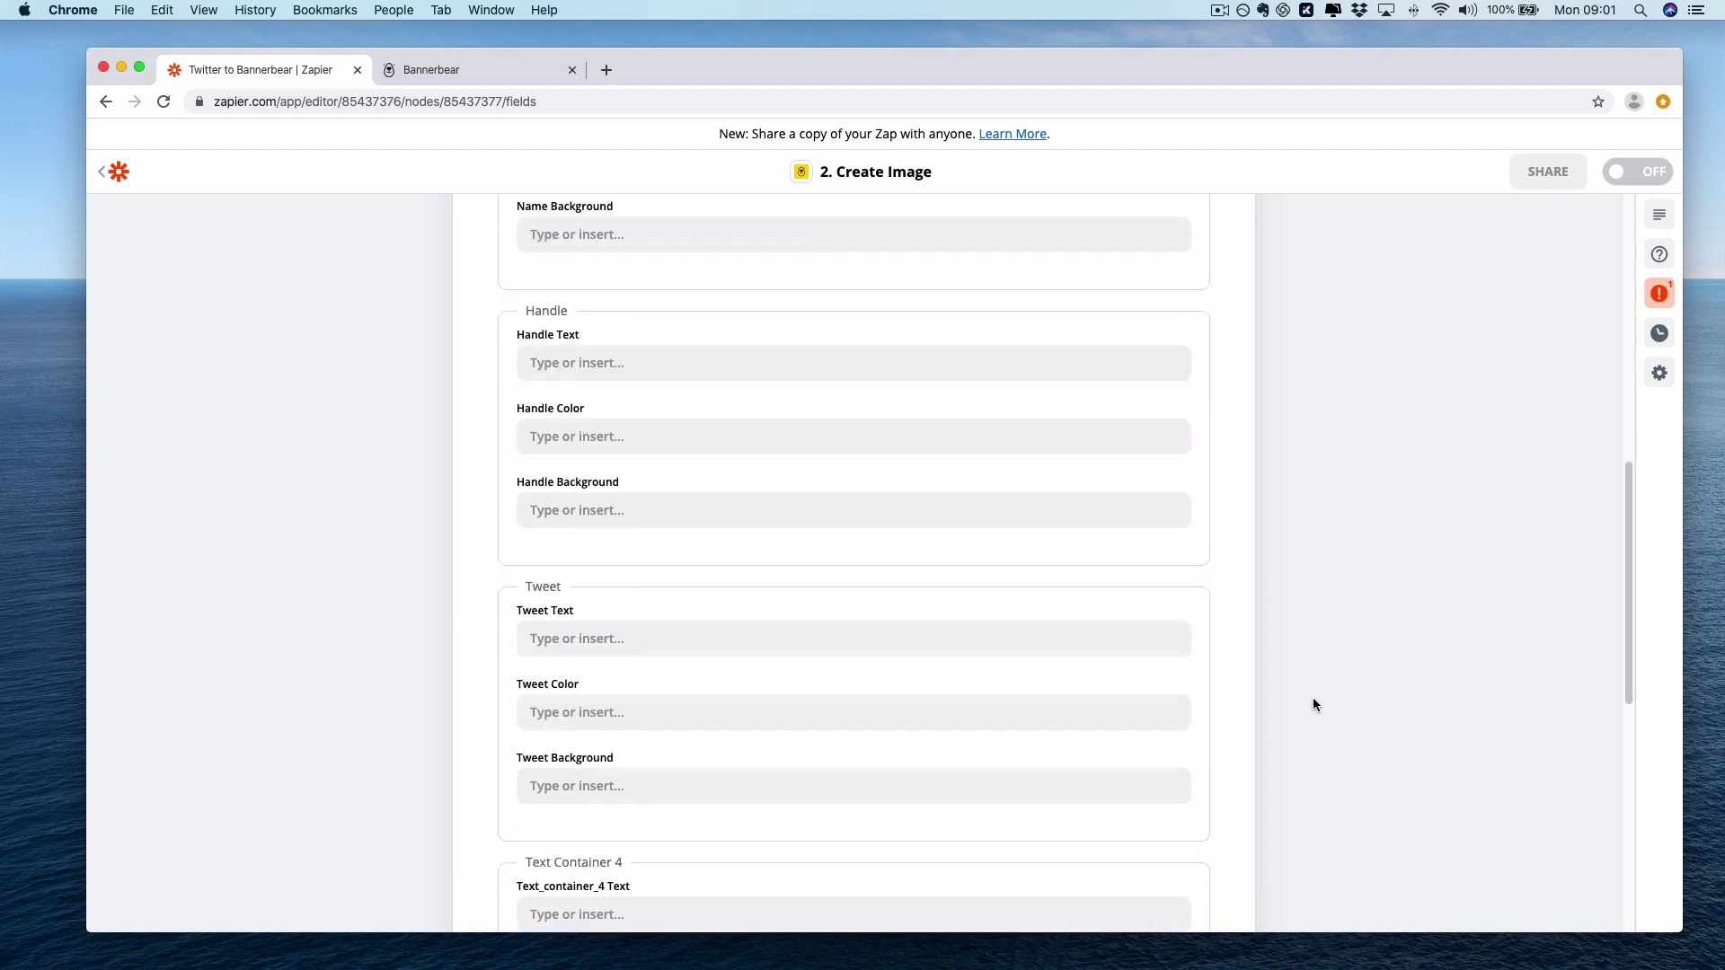
Map Handle Text to the tweet's User Screen Name.
click(814, 368)
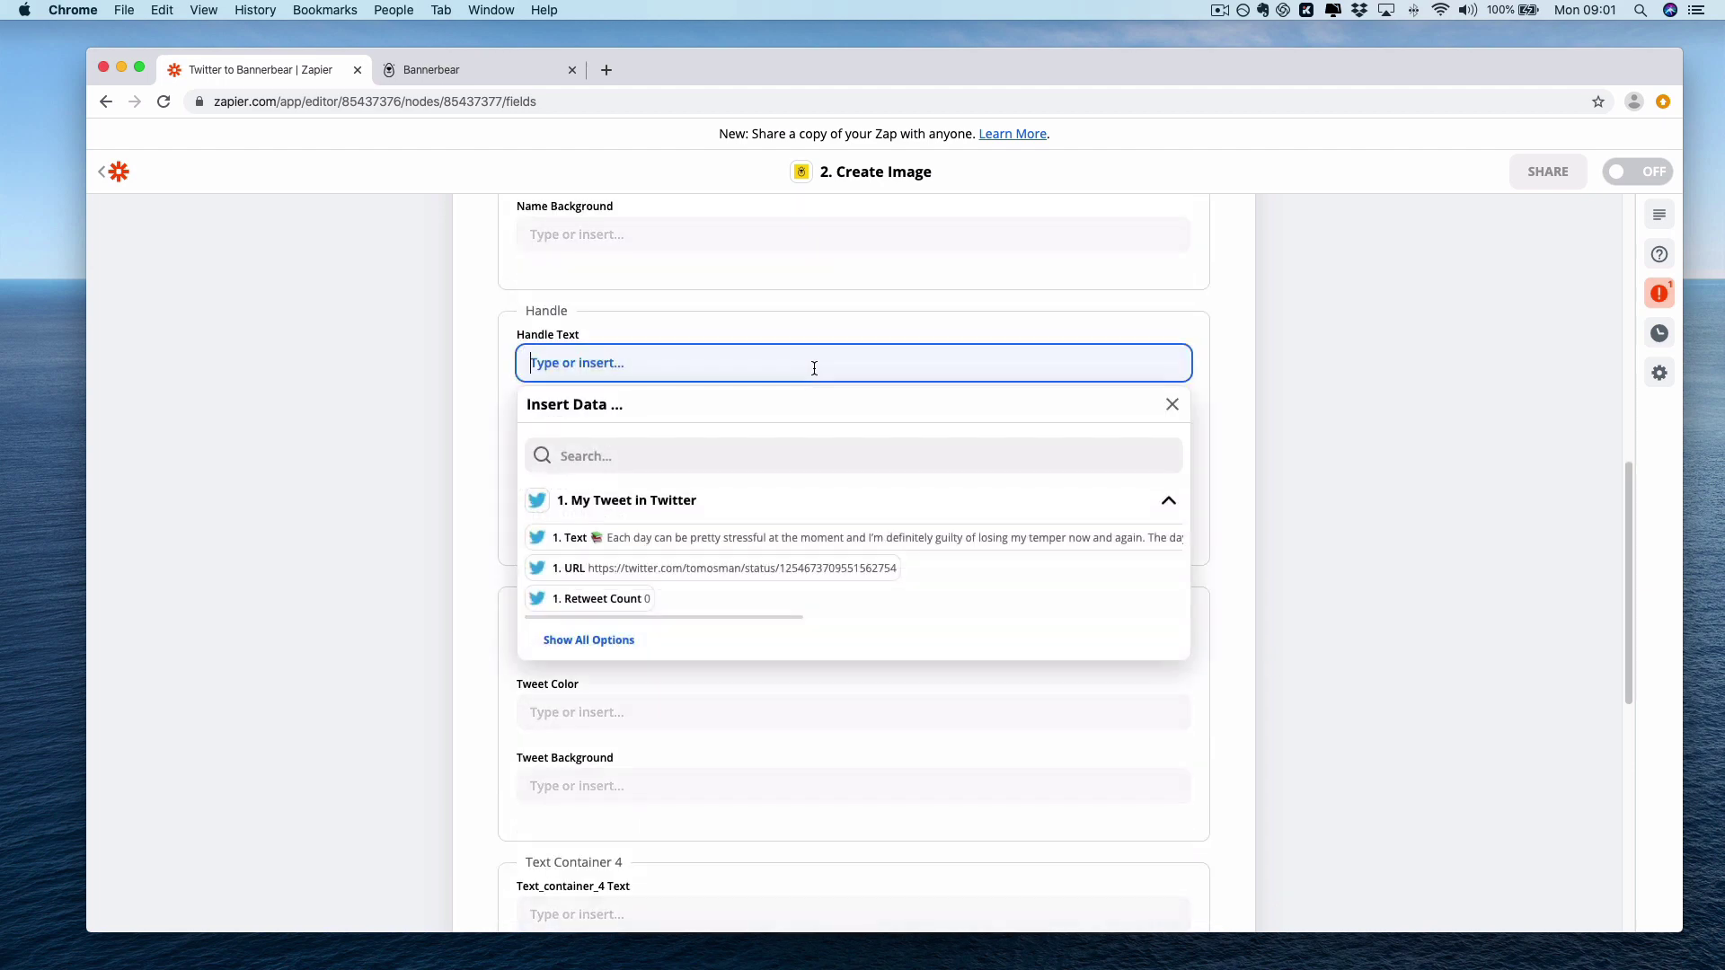
click(617, 641)
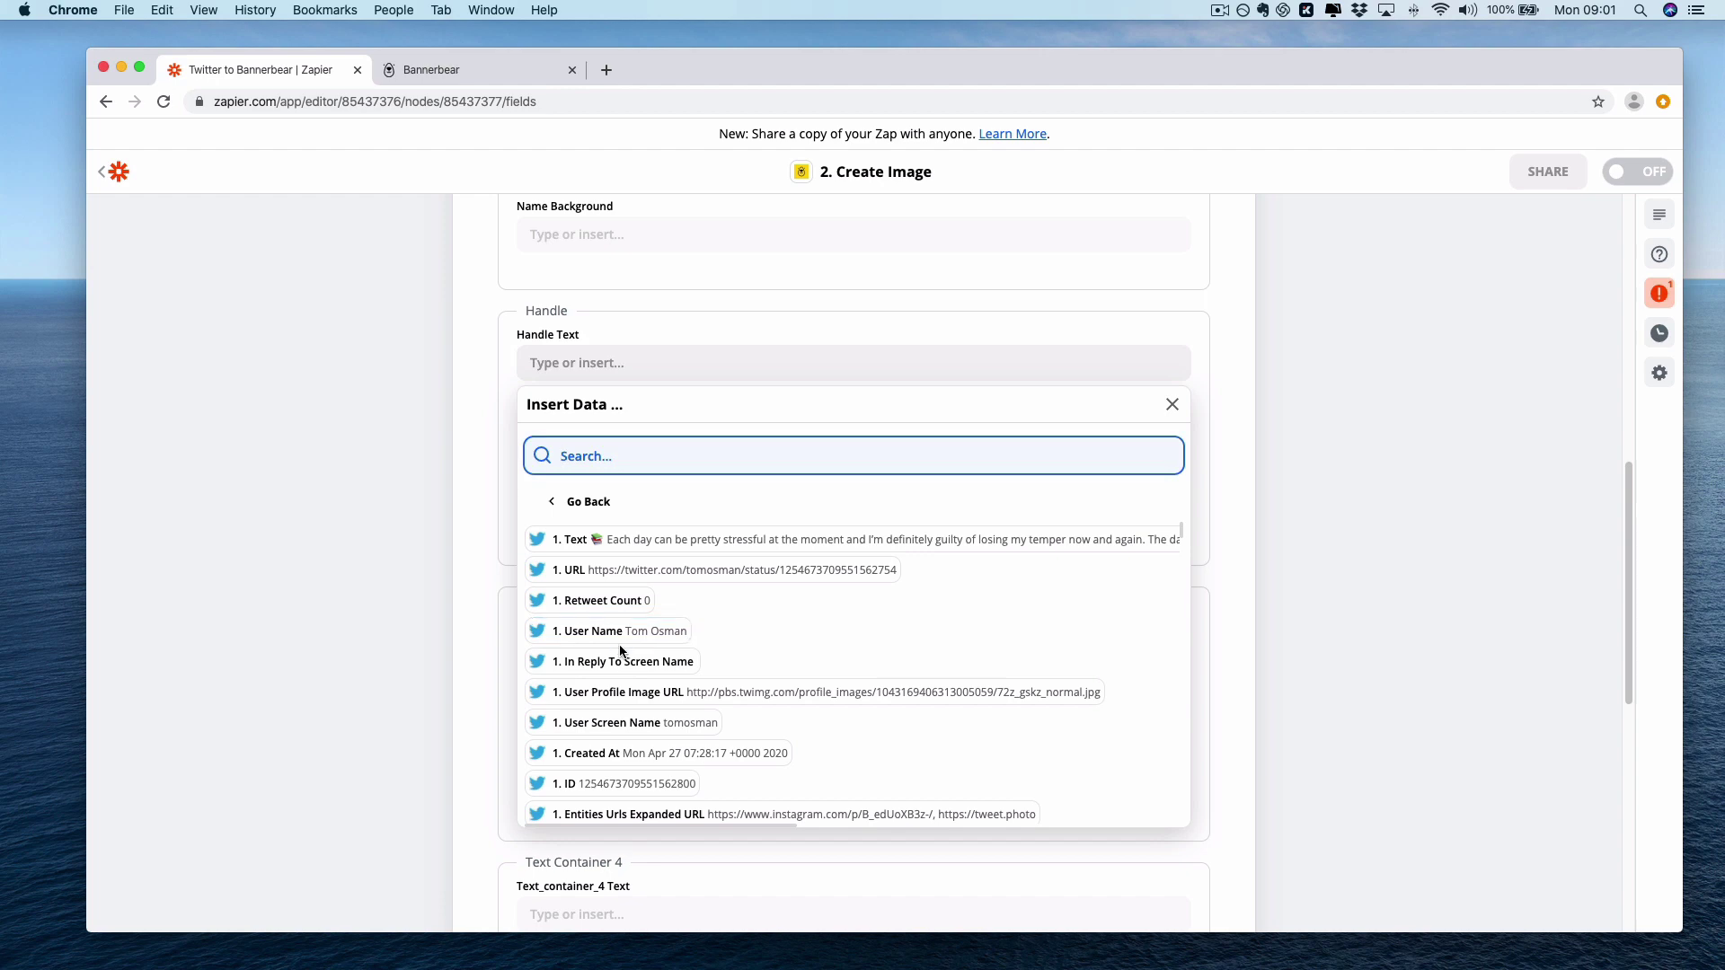
click(639, 726)
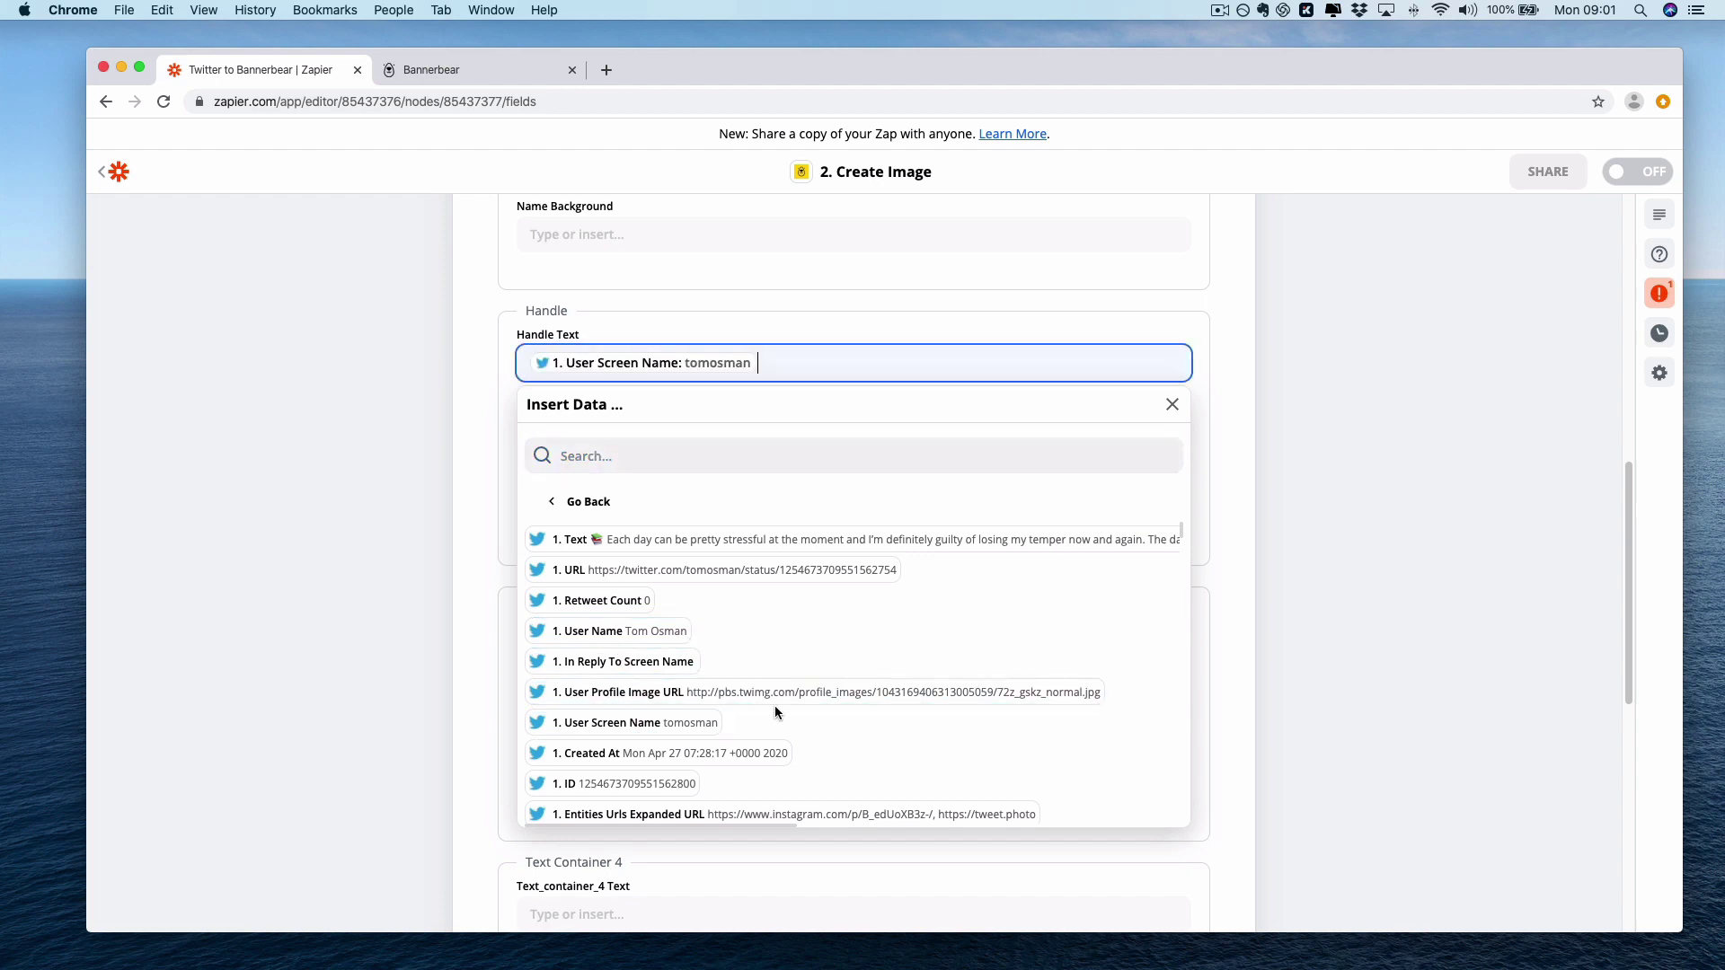
click(1312, 644)
Map Tweet Text to the tweet's Text field.
scroll(1328, 728, down, 5)
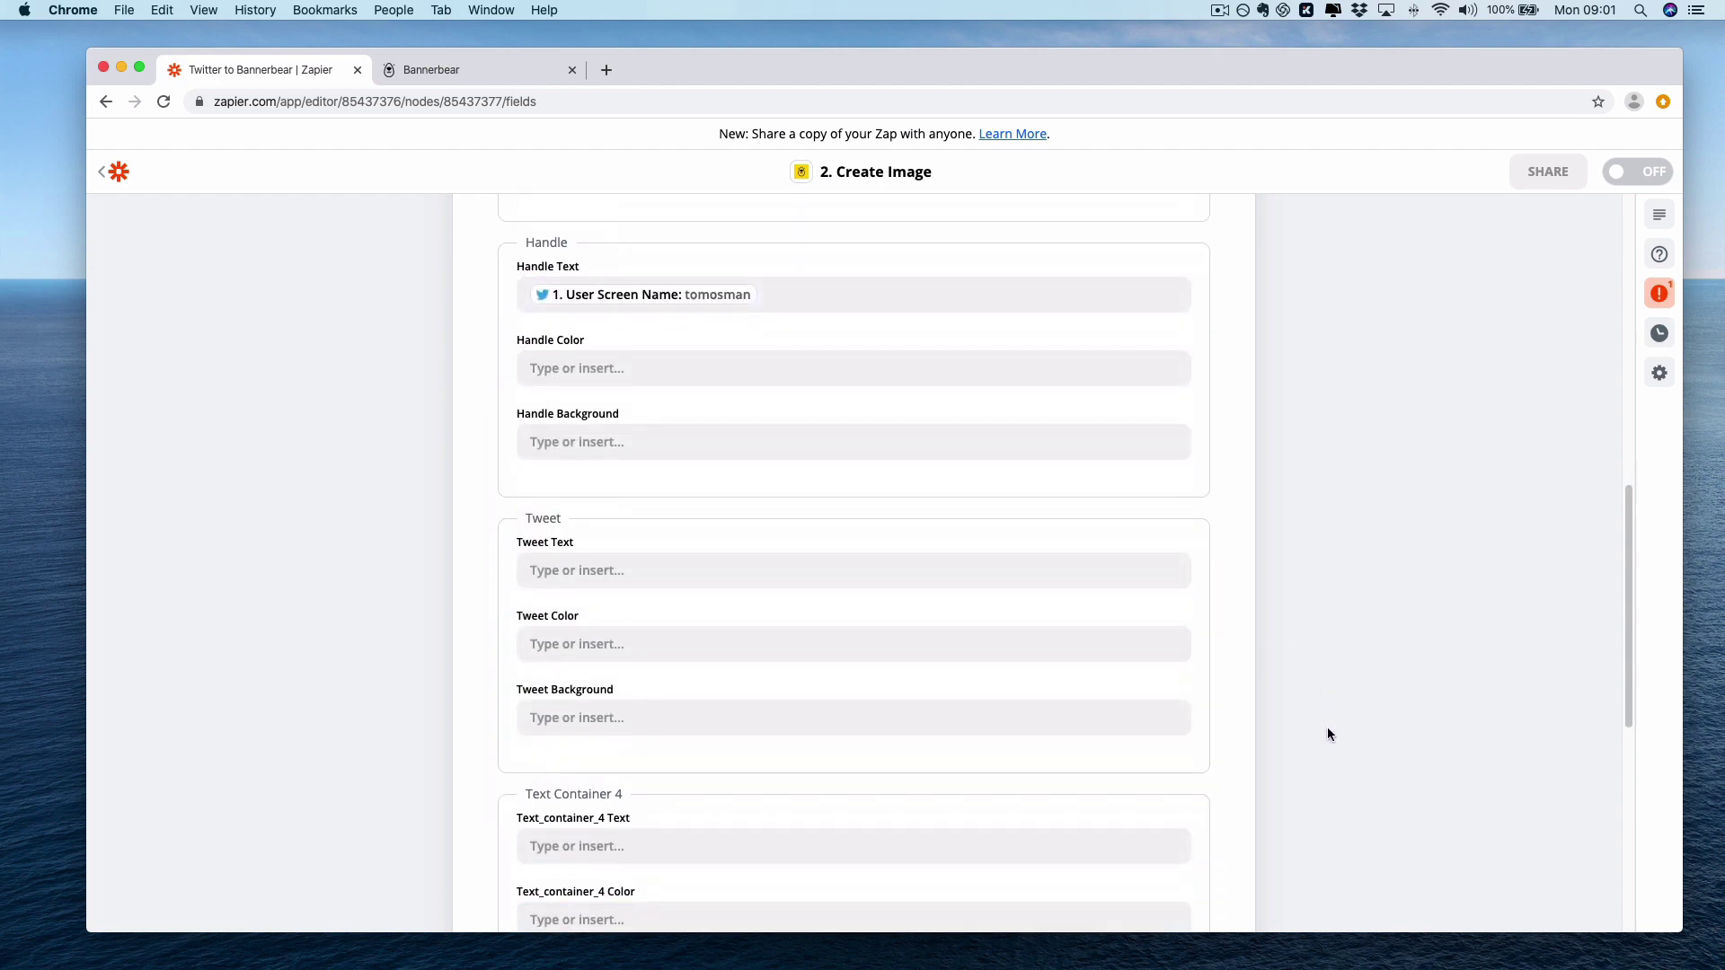
click(818, 407)
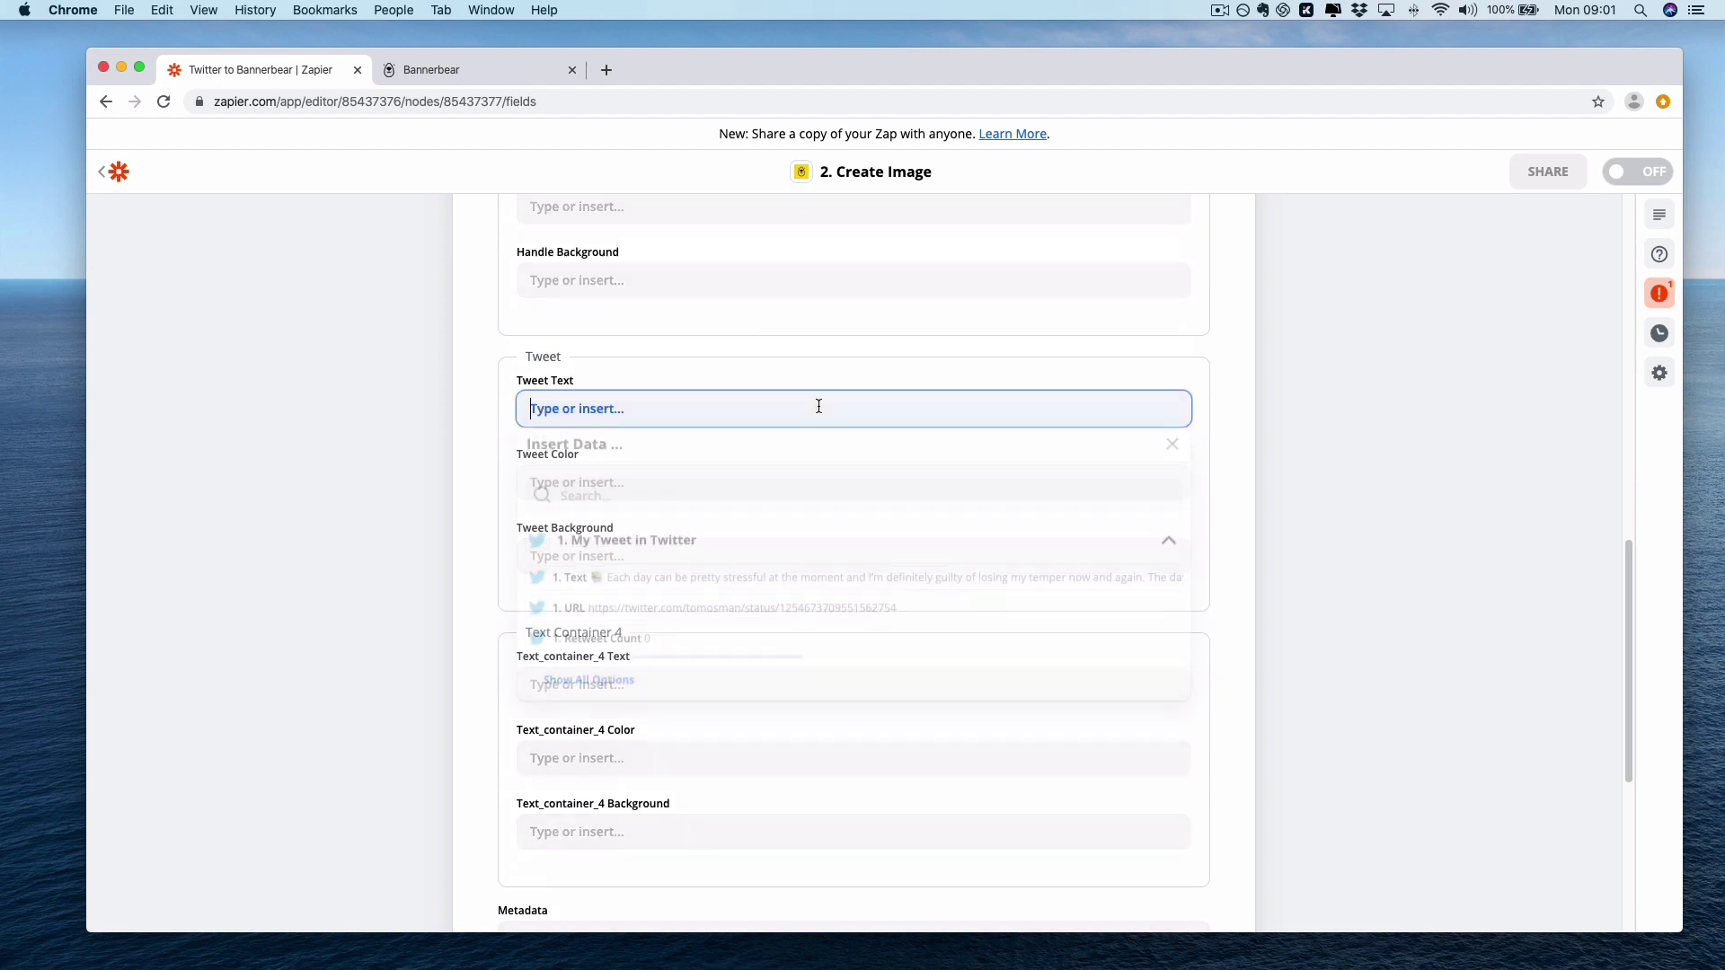
click(654, 585)
click(1405, 563)
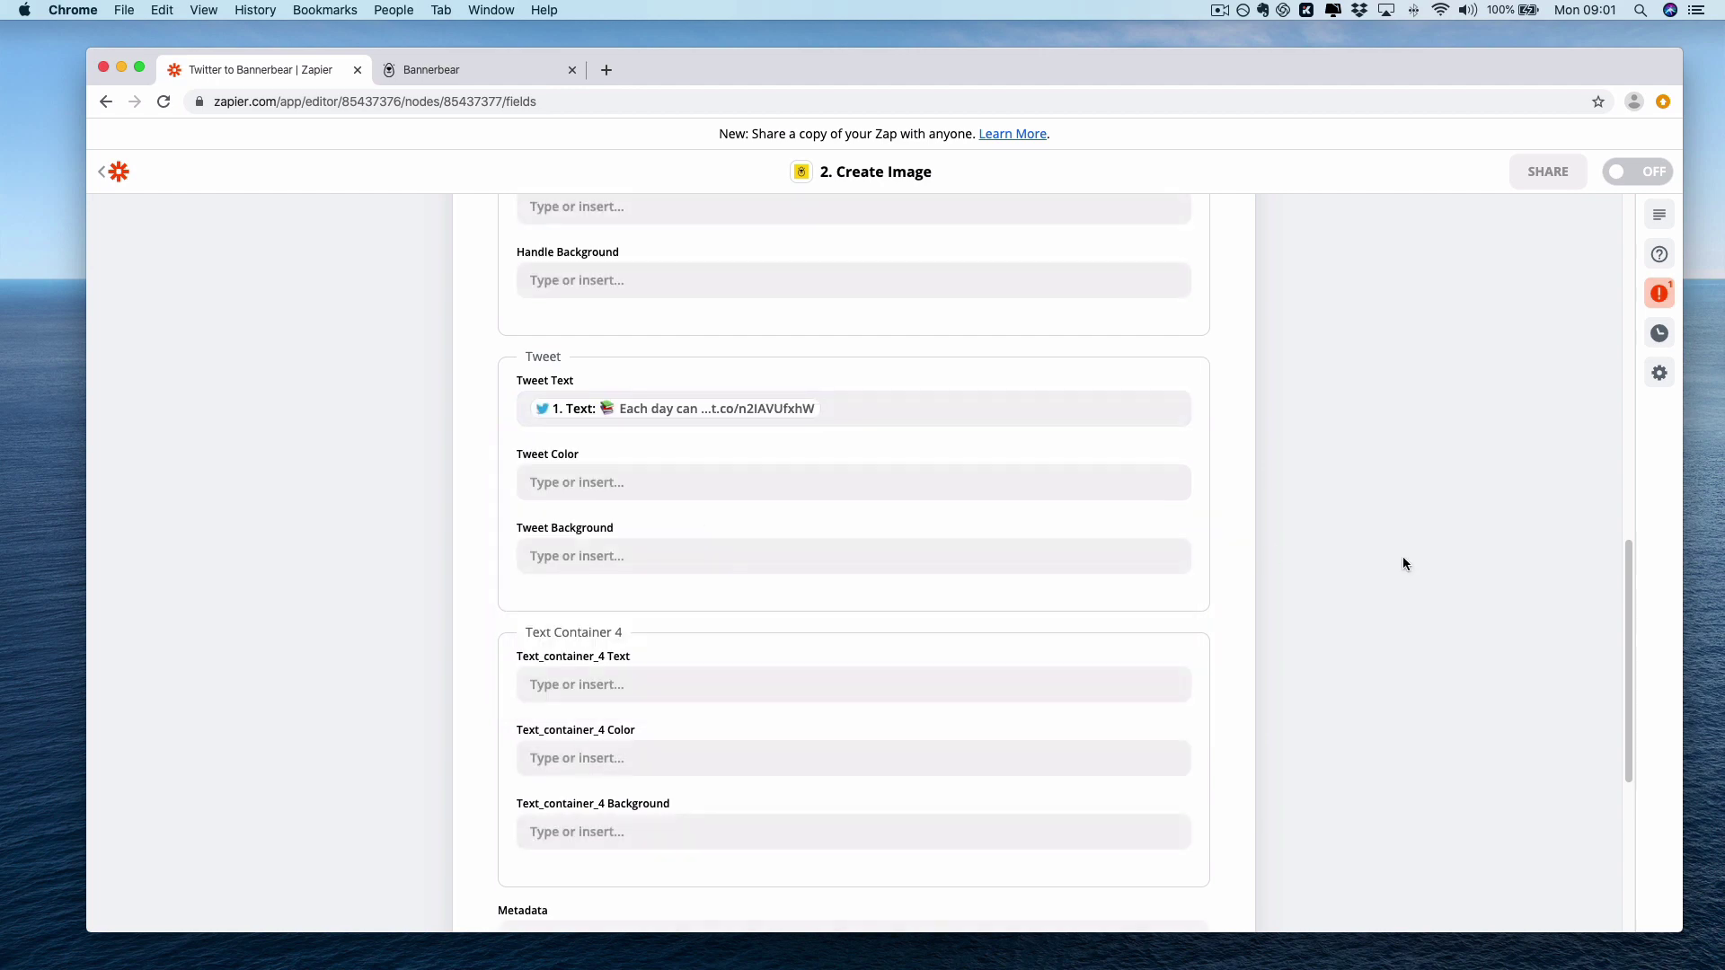
scroll(1404, 707, down, 5)
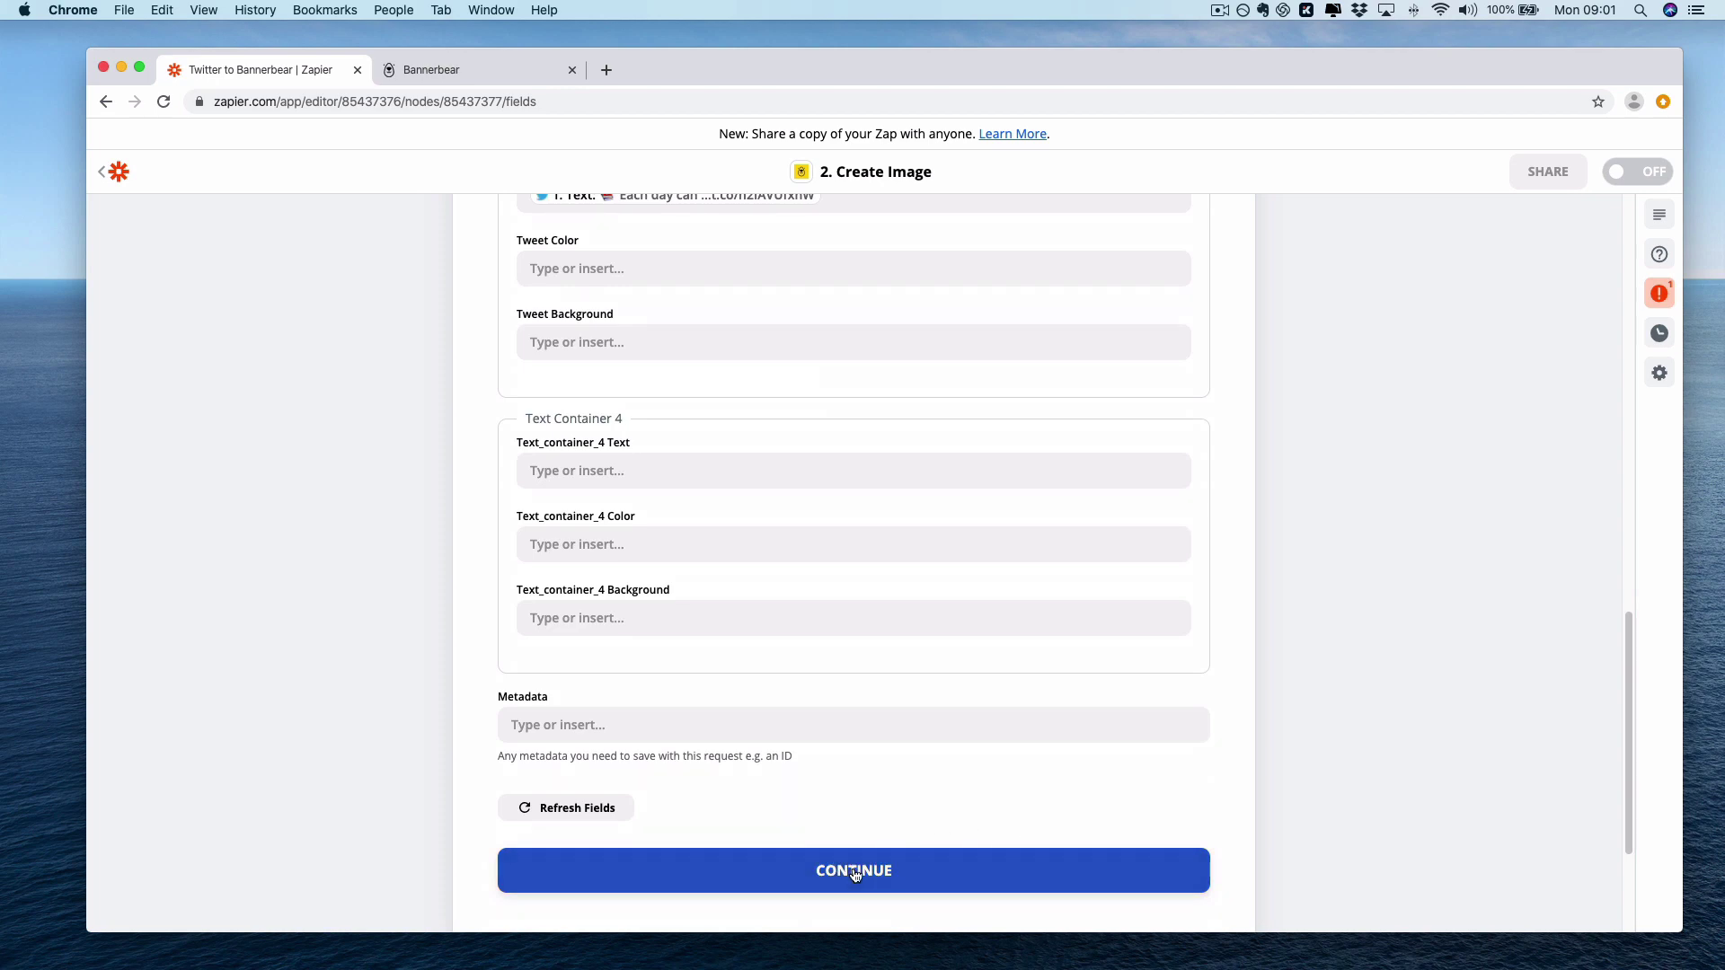
Send a Create Image test to Bannerbear, finish editing, and return to the zap overview.
click(855, 872)
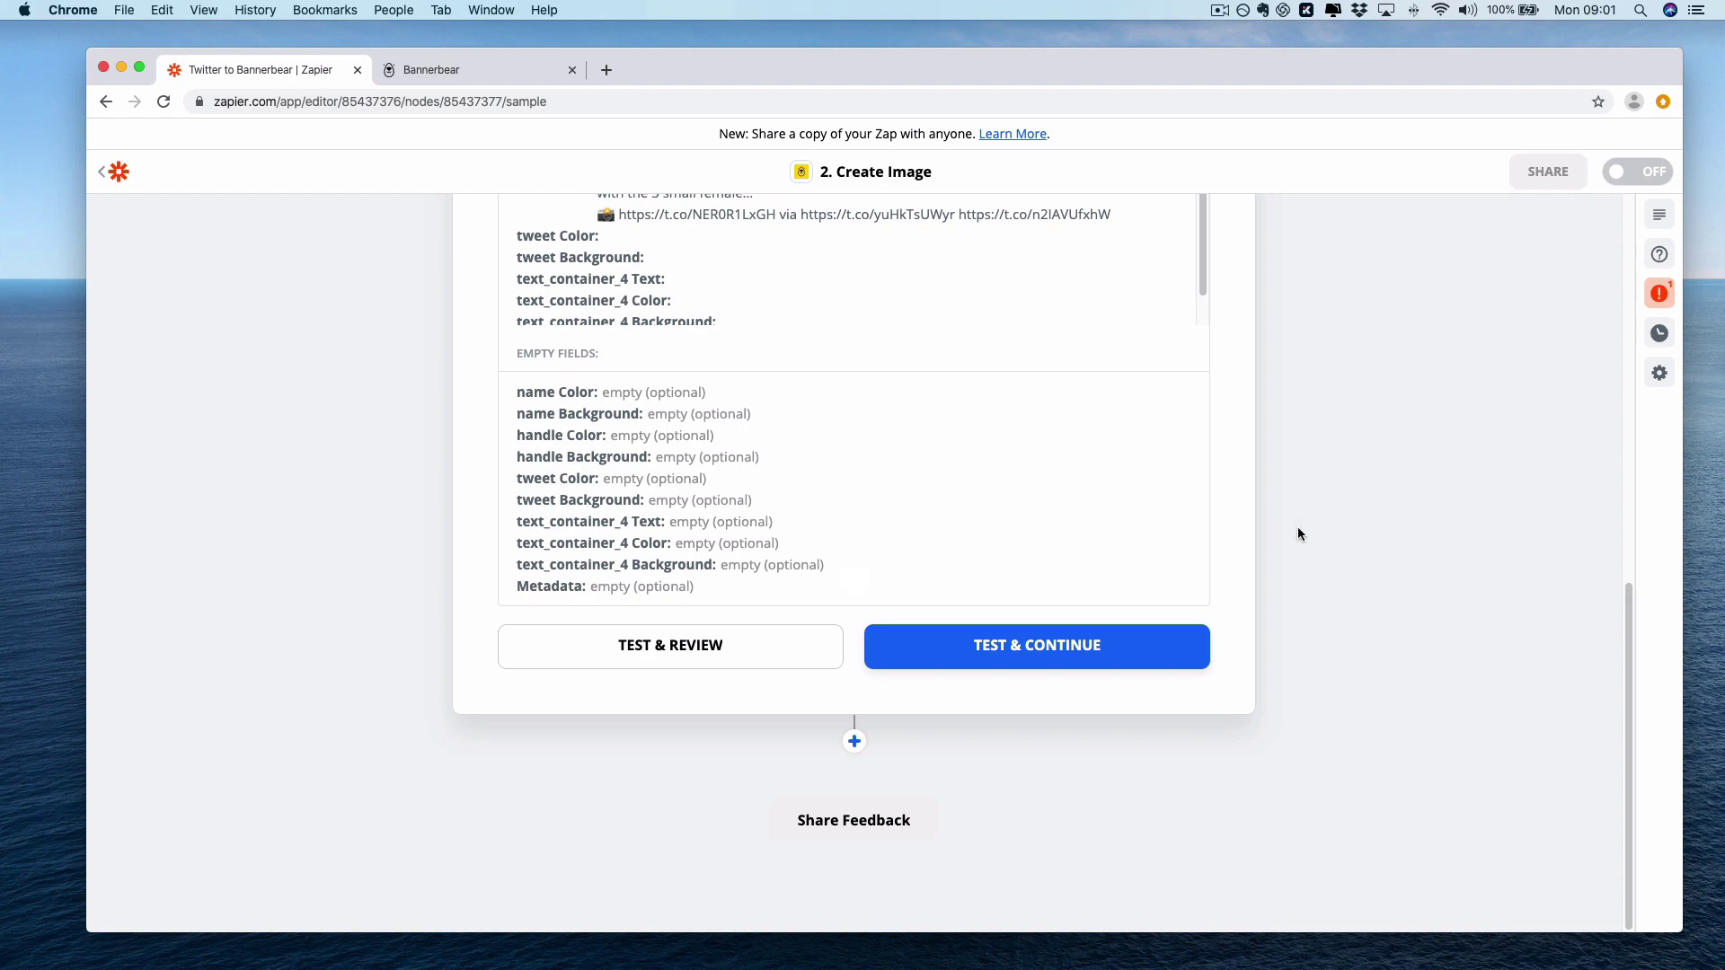
scroll(1297, 526, up, 5)
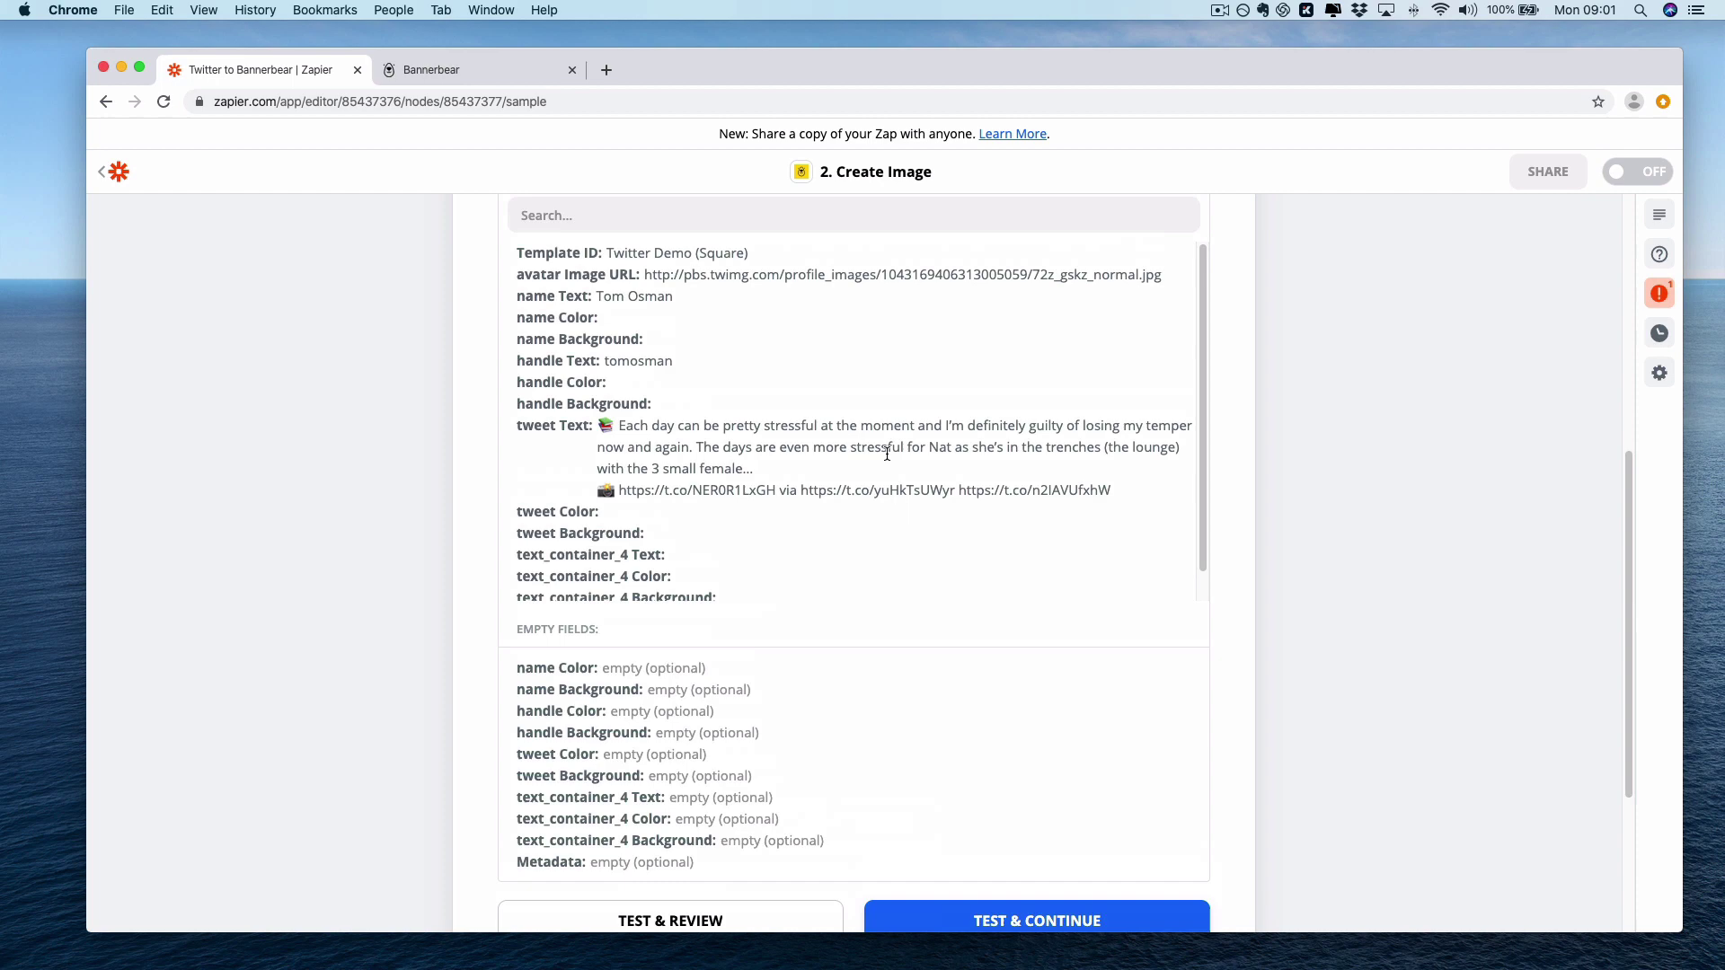
click(958, 926)
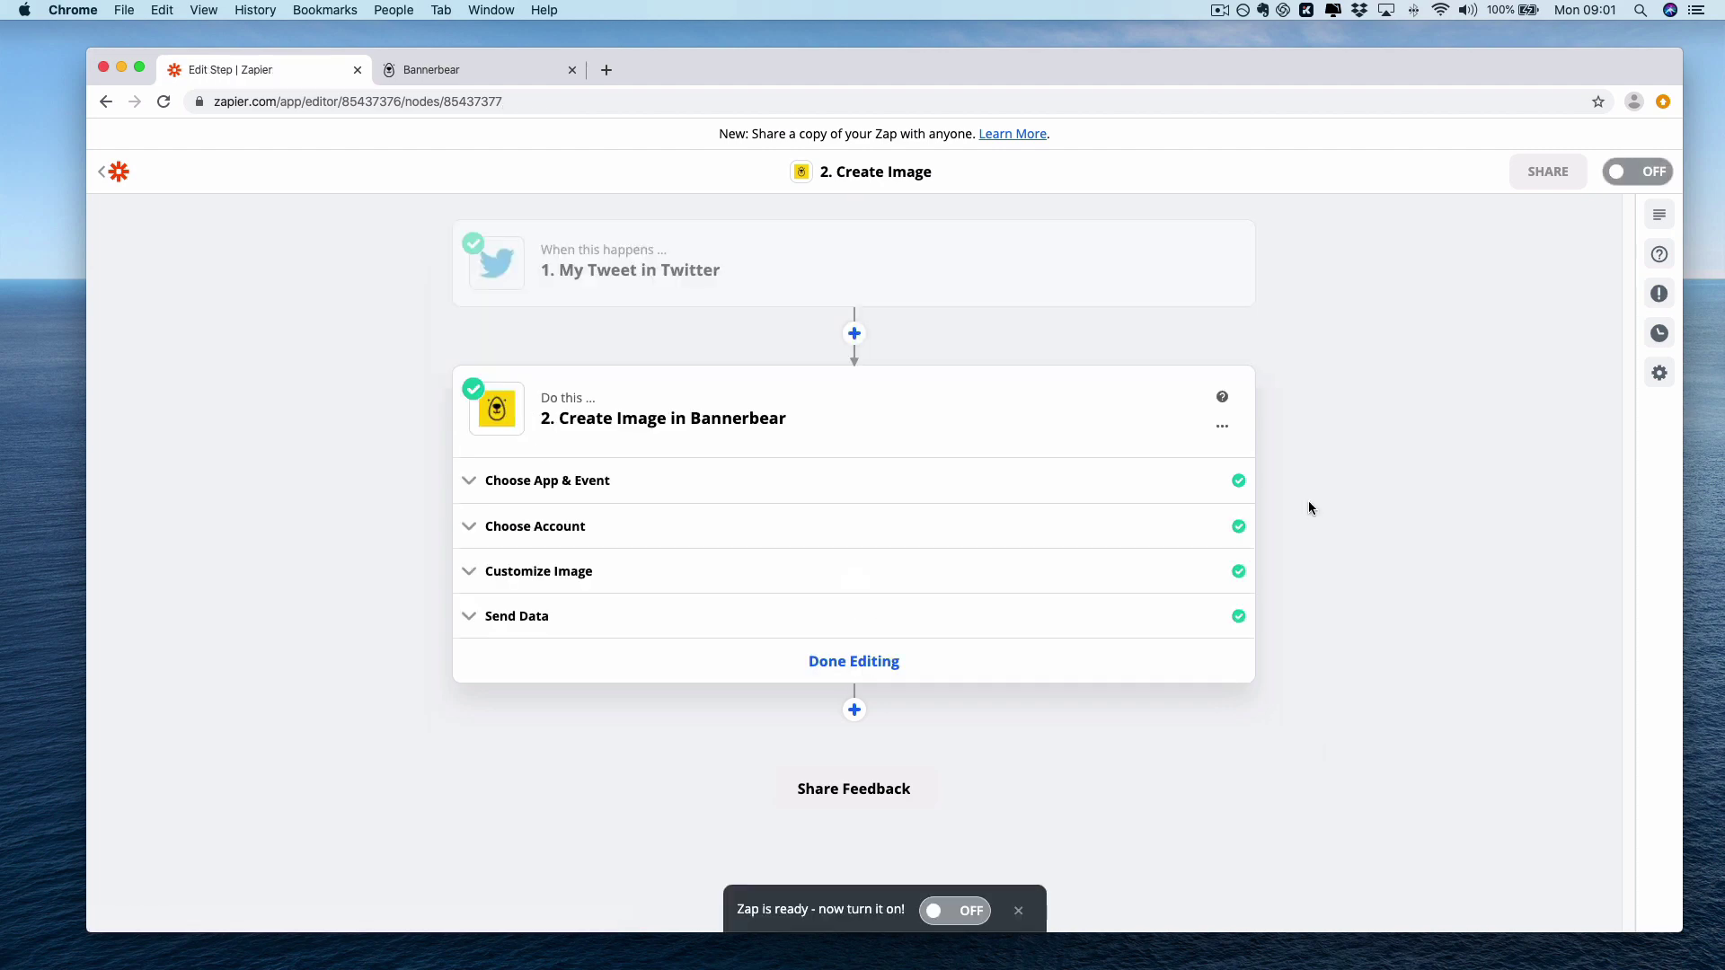
click(858, 672)
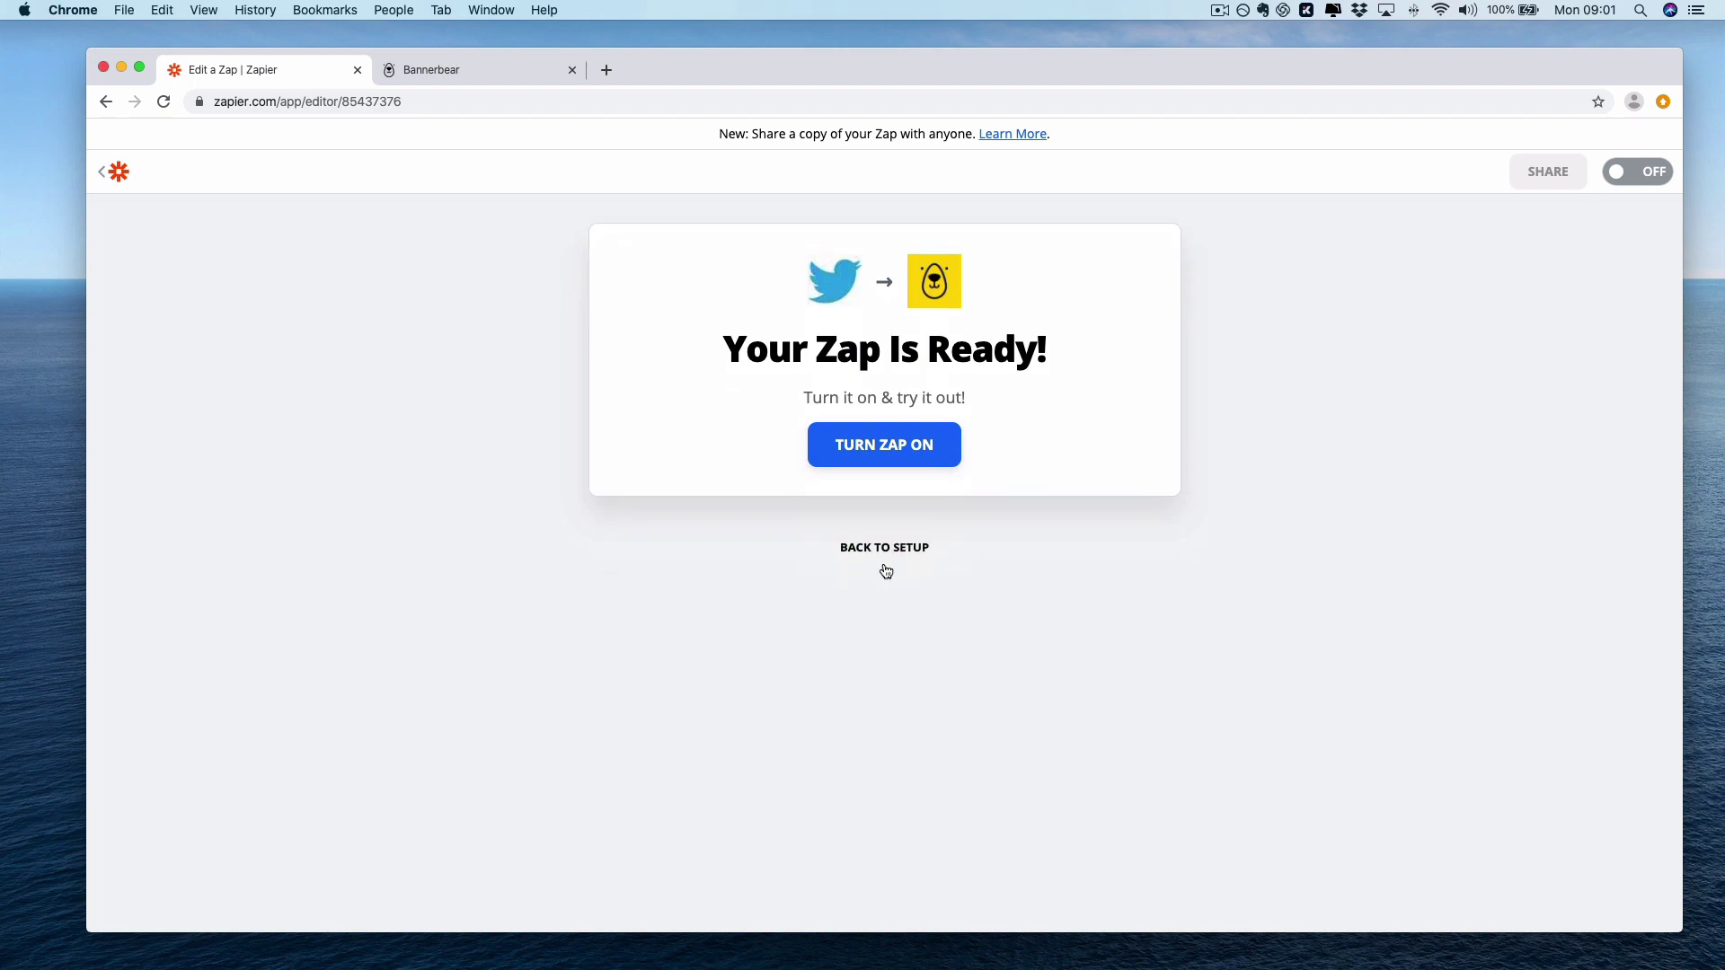
click(885, 569)
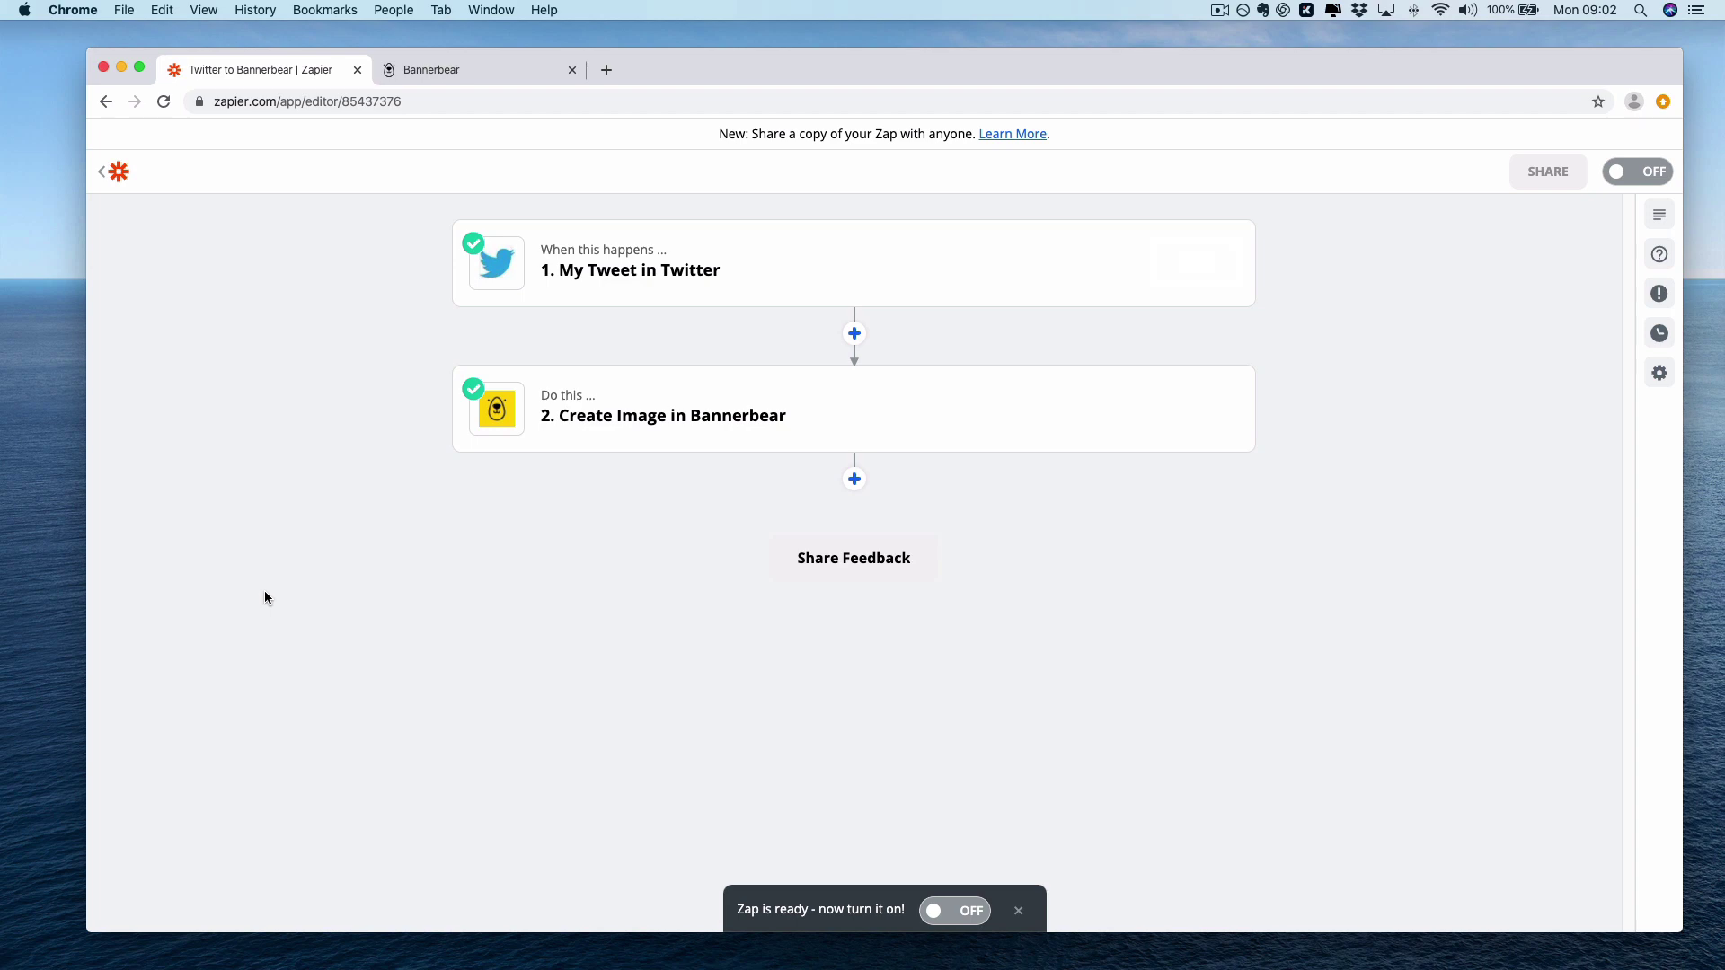
Go to the Bannerbear dashboard's Projects, open the Twitter project and scroll to its images list.
click(489, 68)
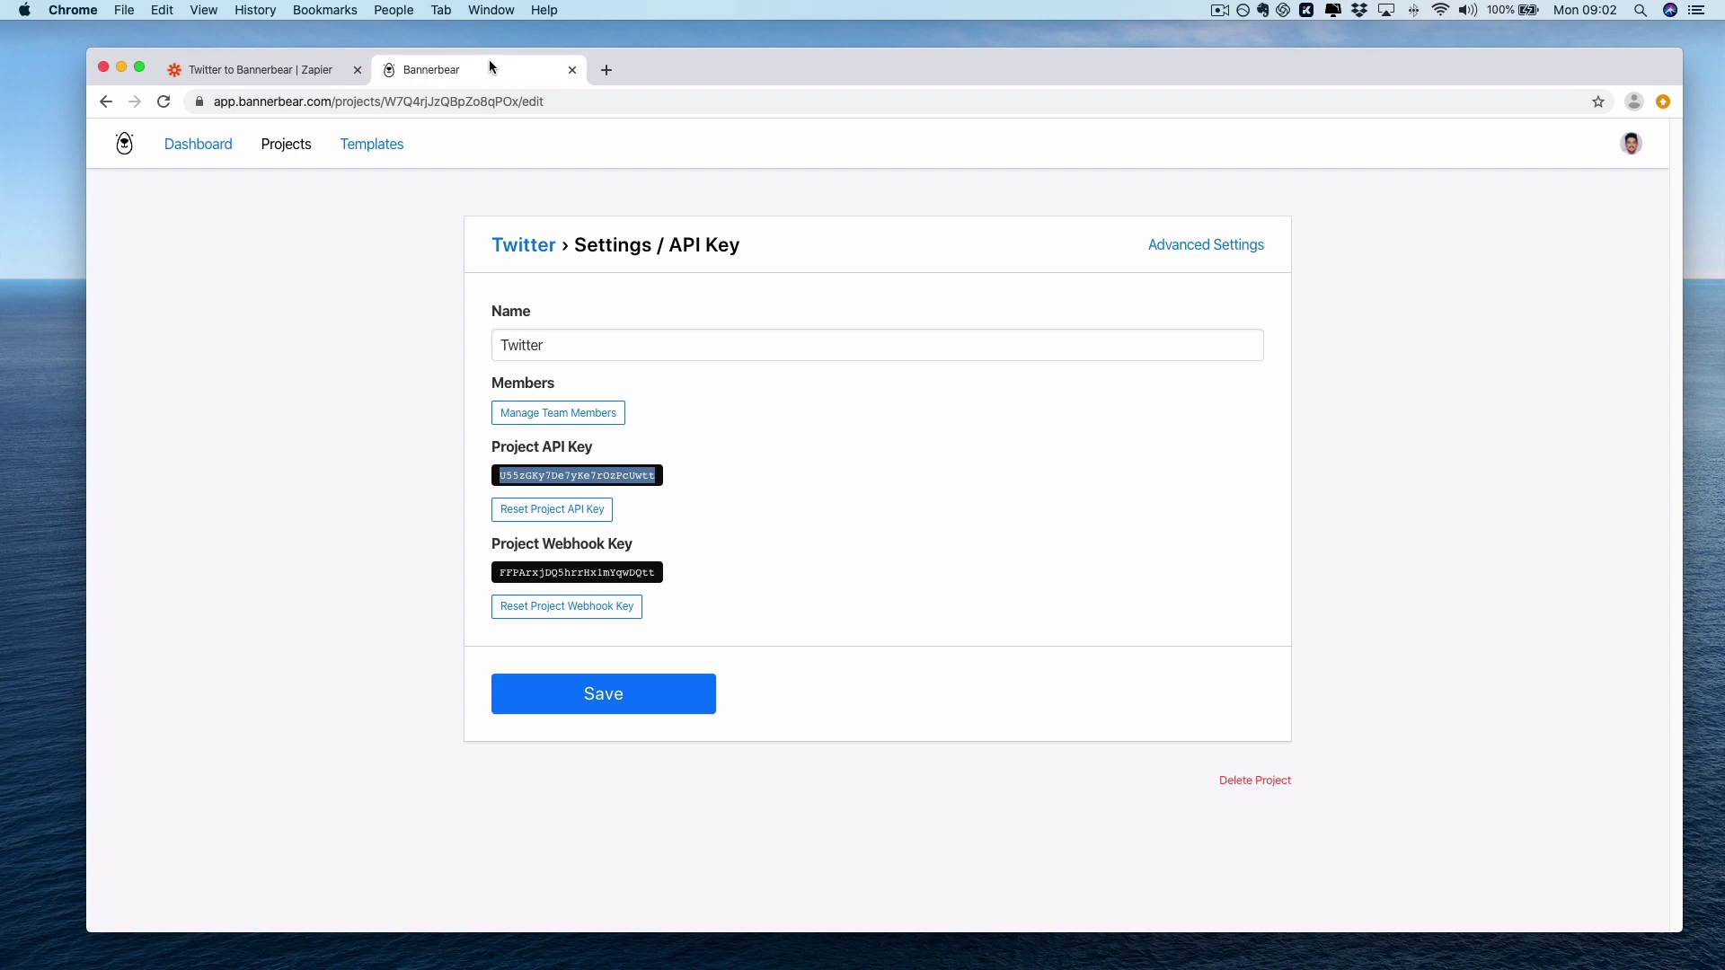
click(201, 150)
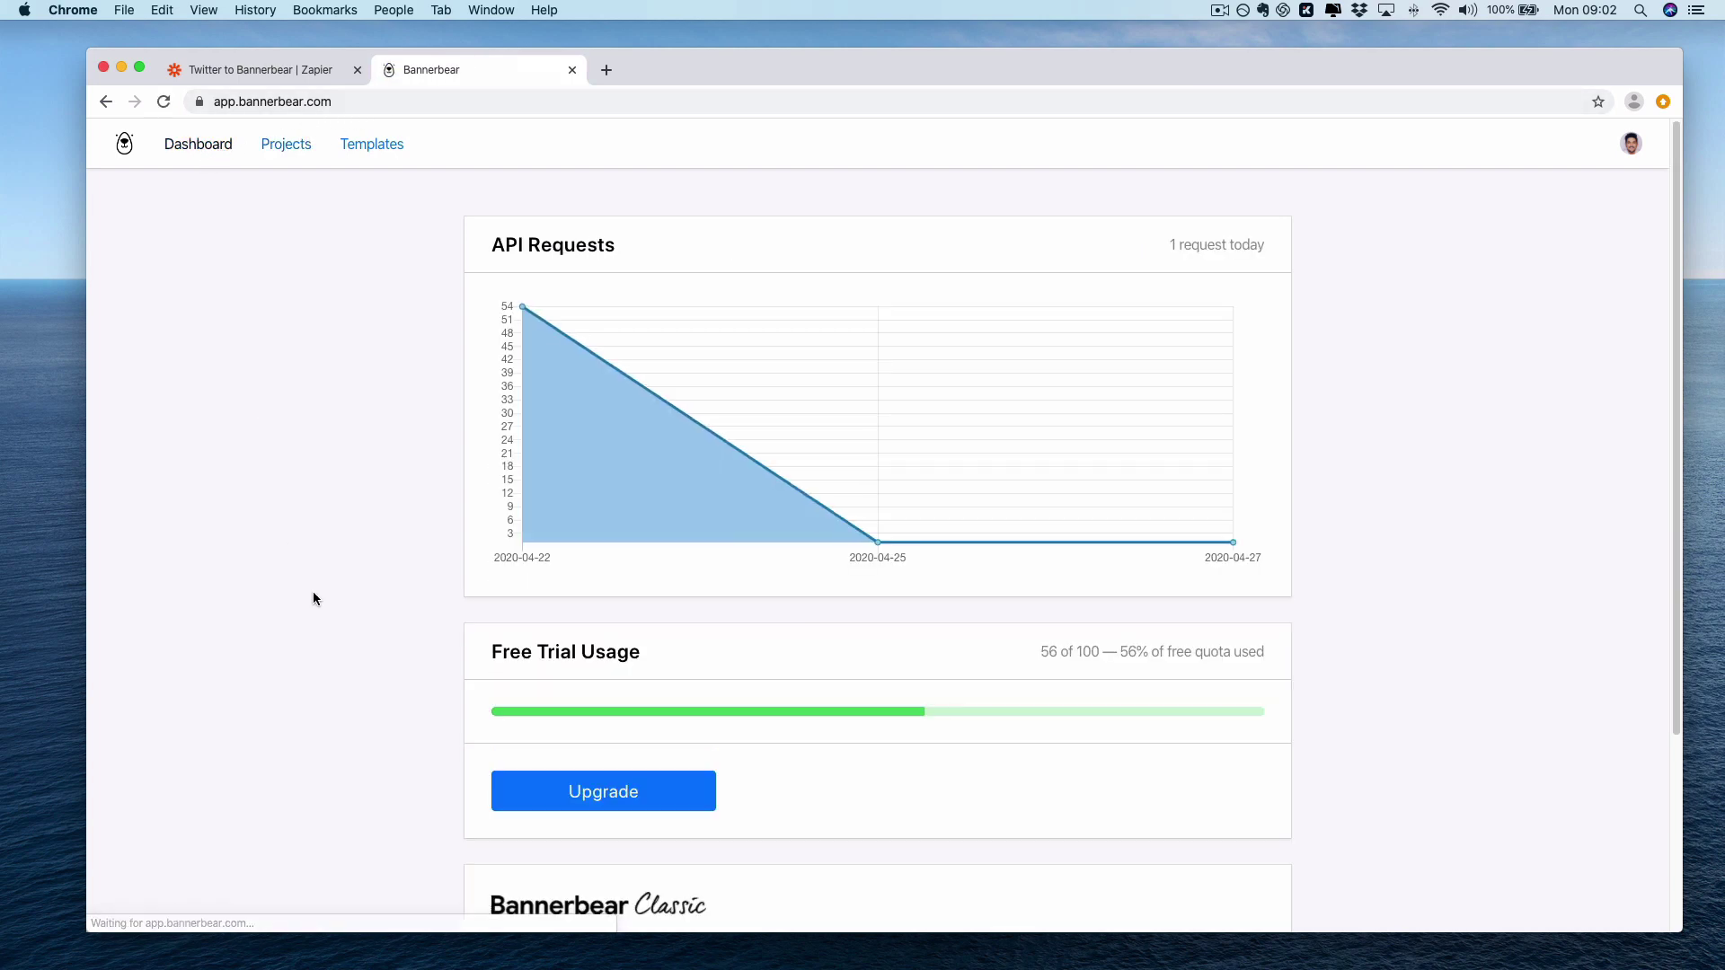
scroll(913, 838, down, 5)
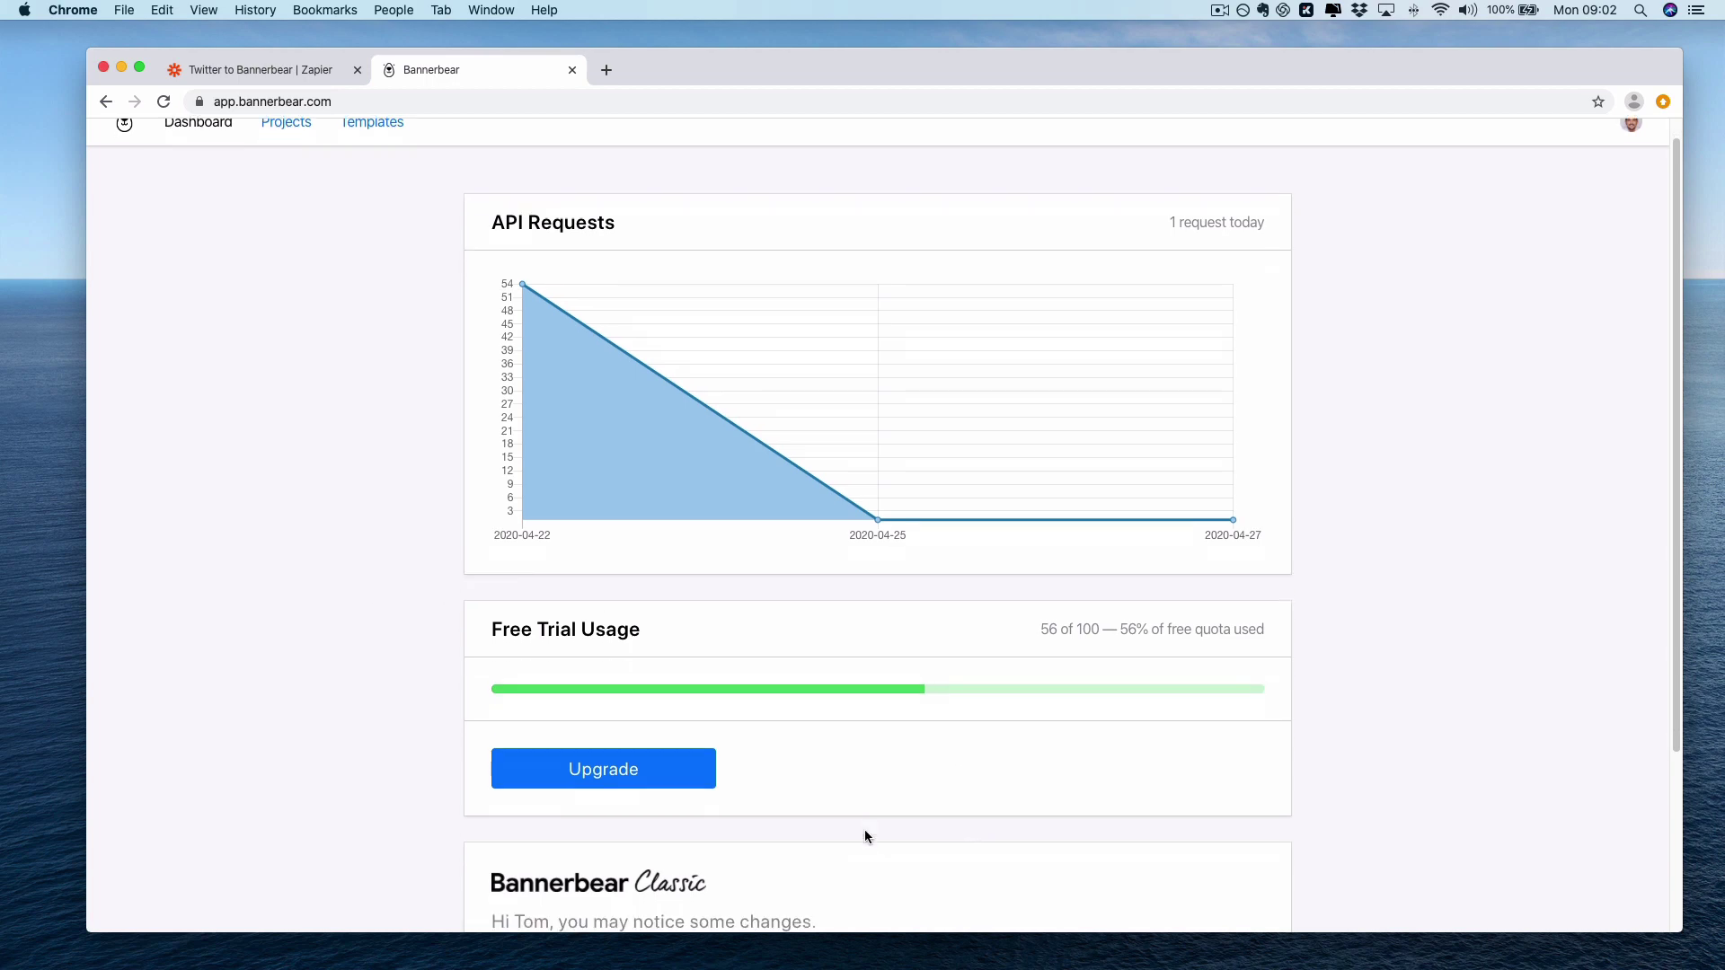
scroll(762, 601, up, 5)
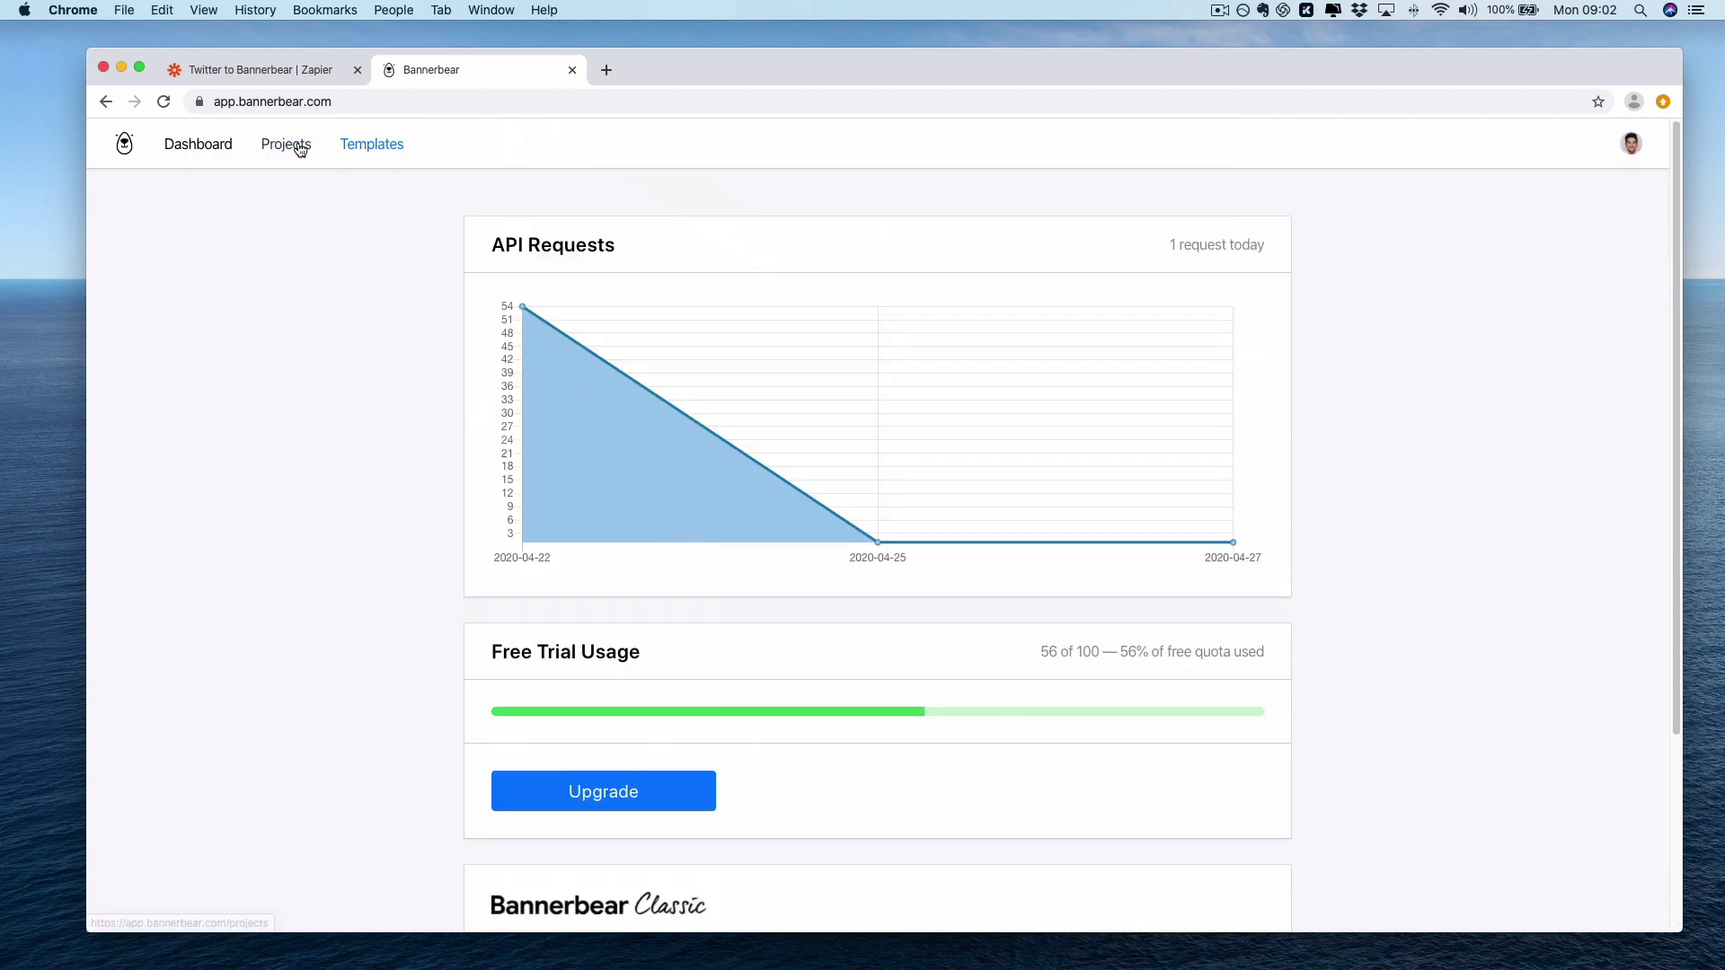
click(297, 145)
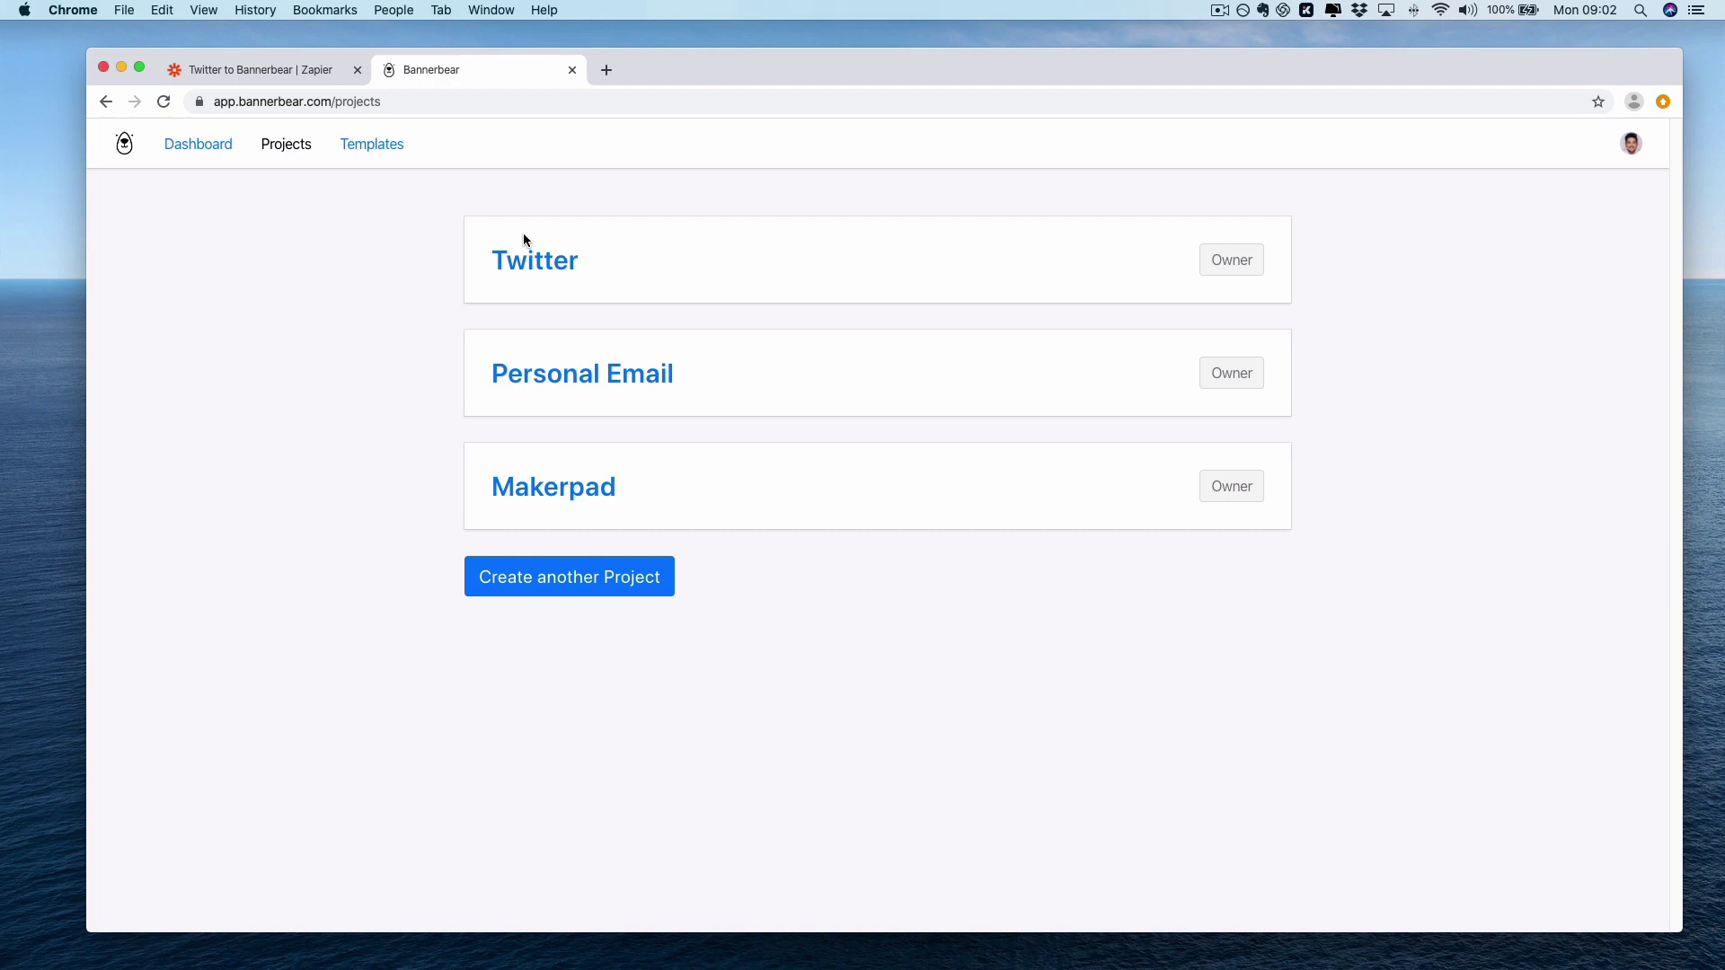
click(536, 258)
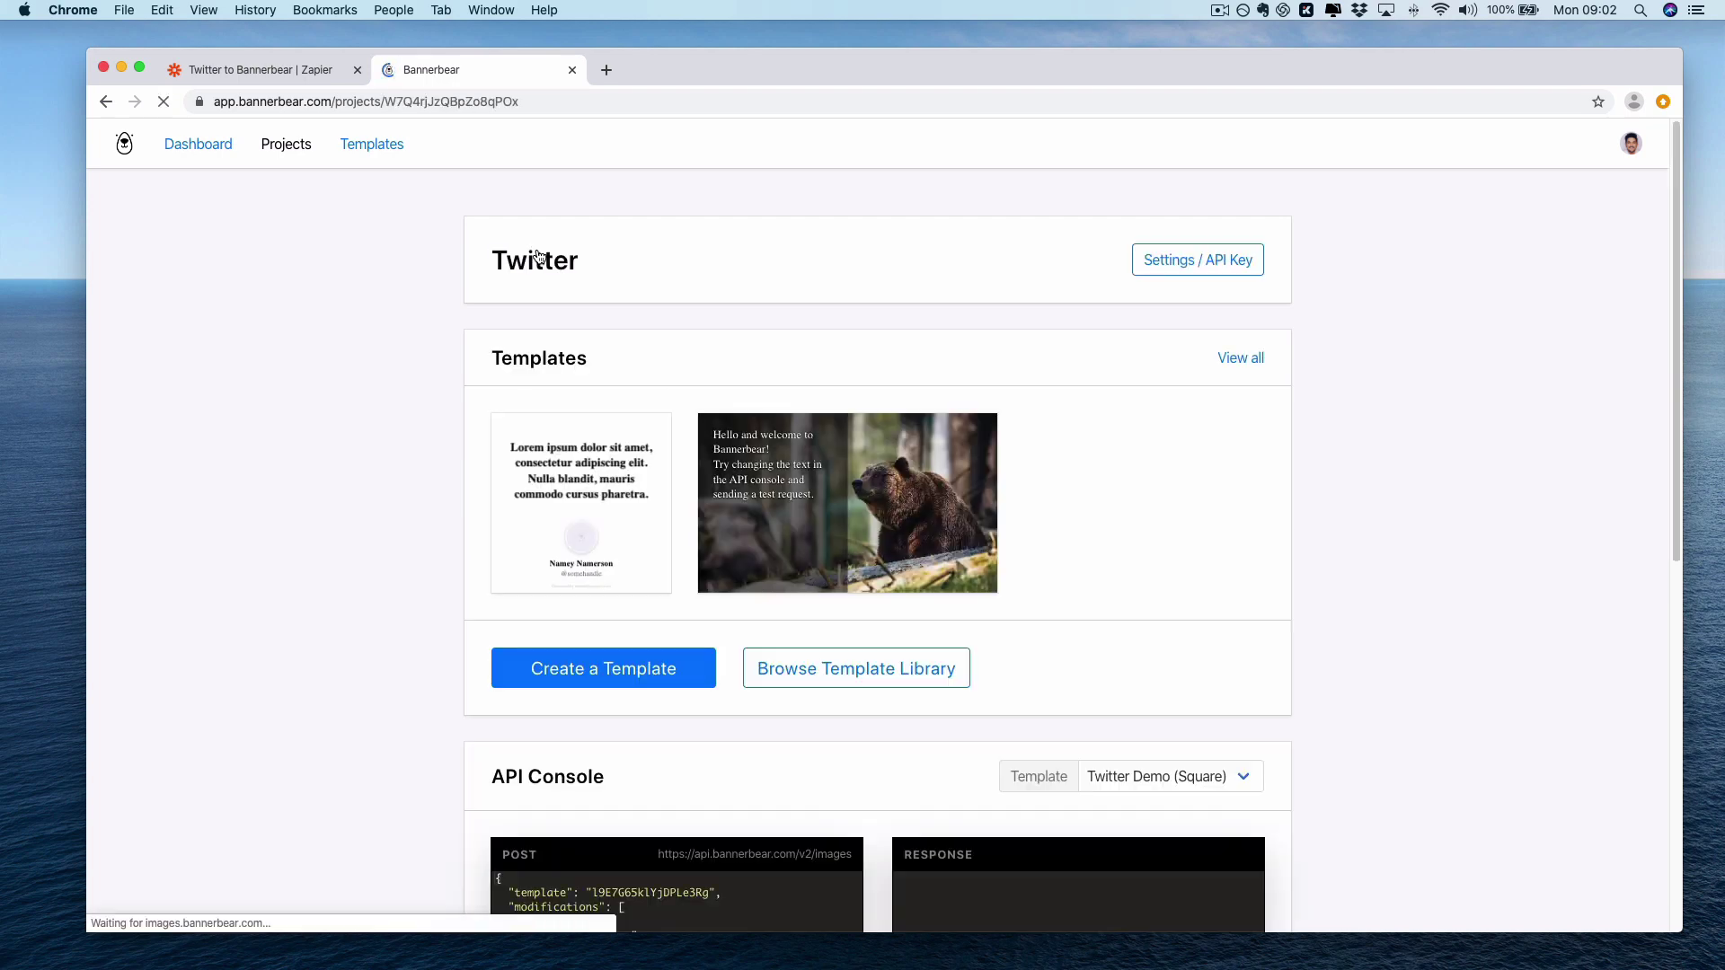
scroll(918, 785, down, 8)
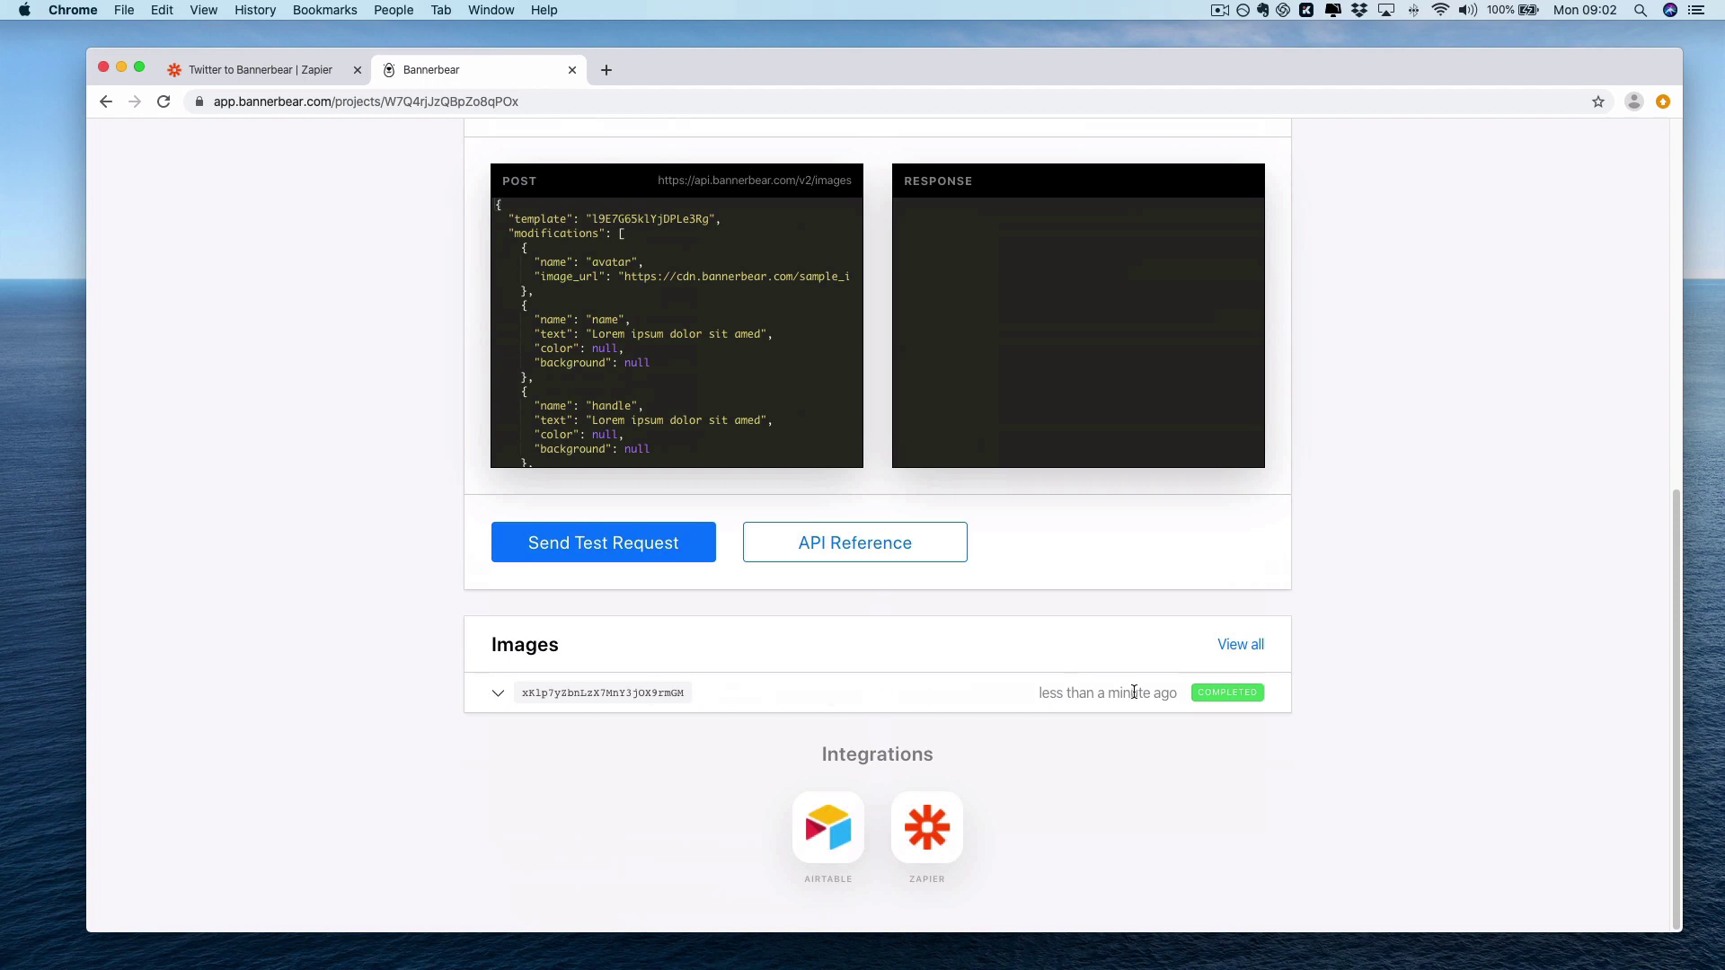
Expand the latest completed image to review the tweet card's text, avatar, name, handle and JSON.
click(500, 696)
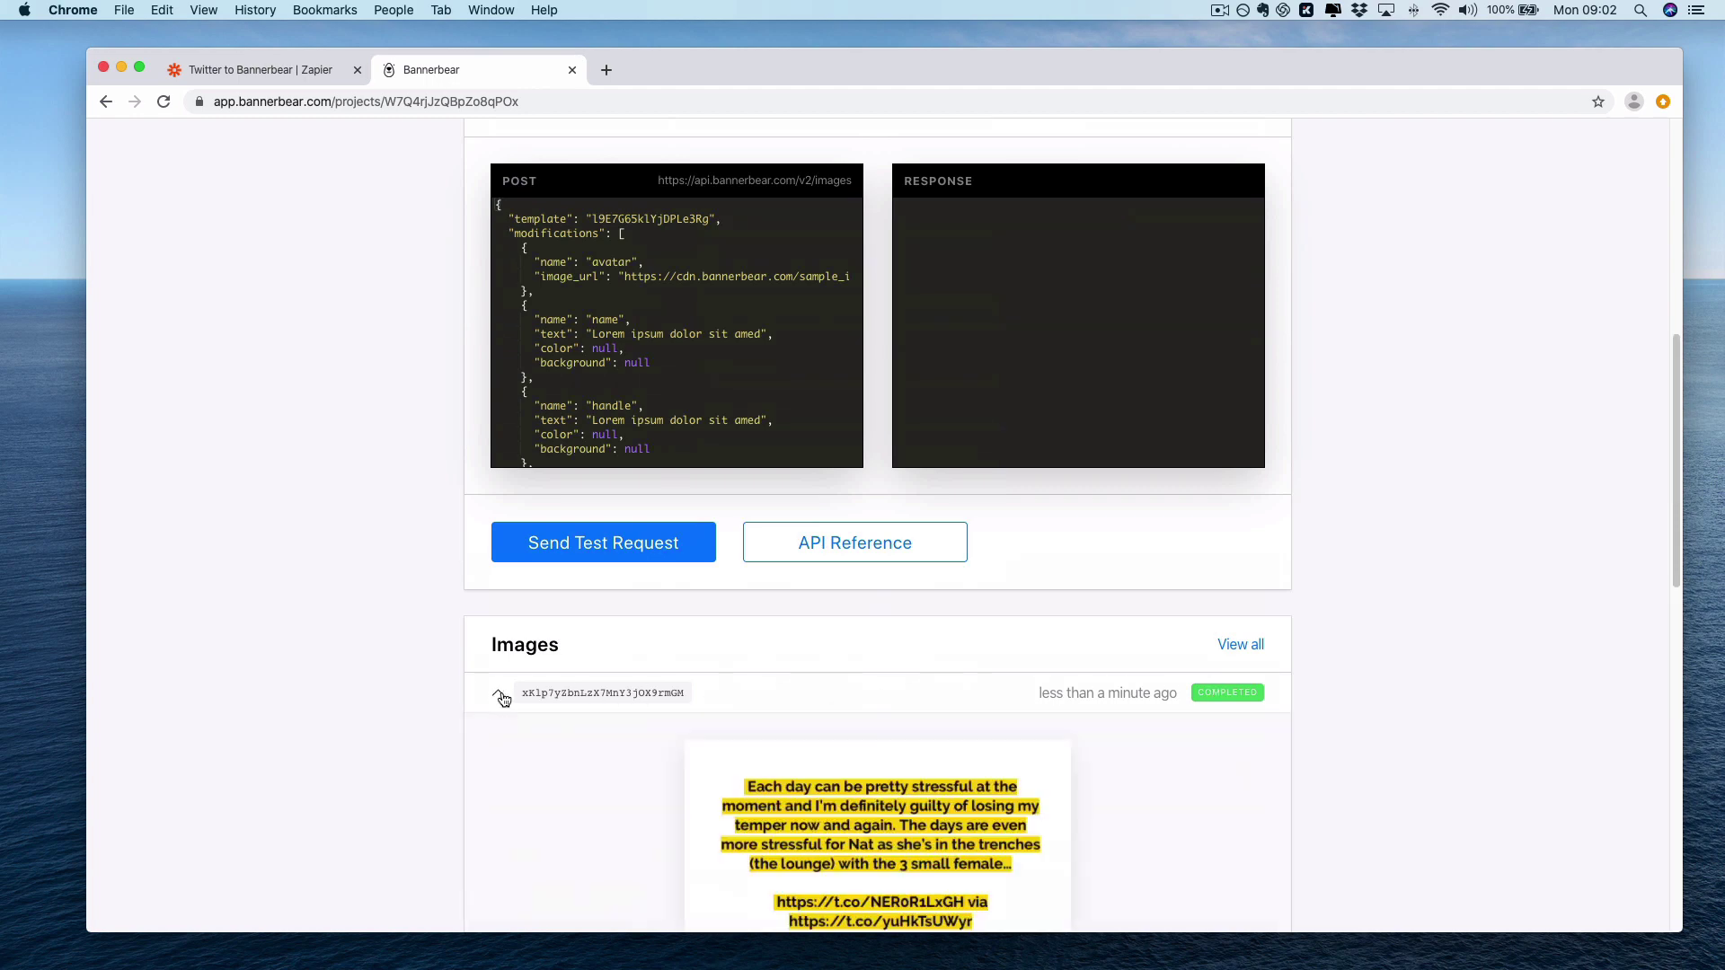
scroll(645, 838, down, 2)
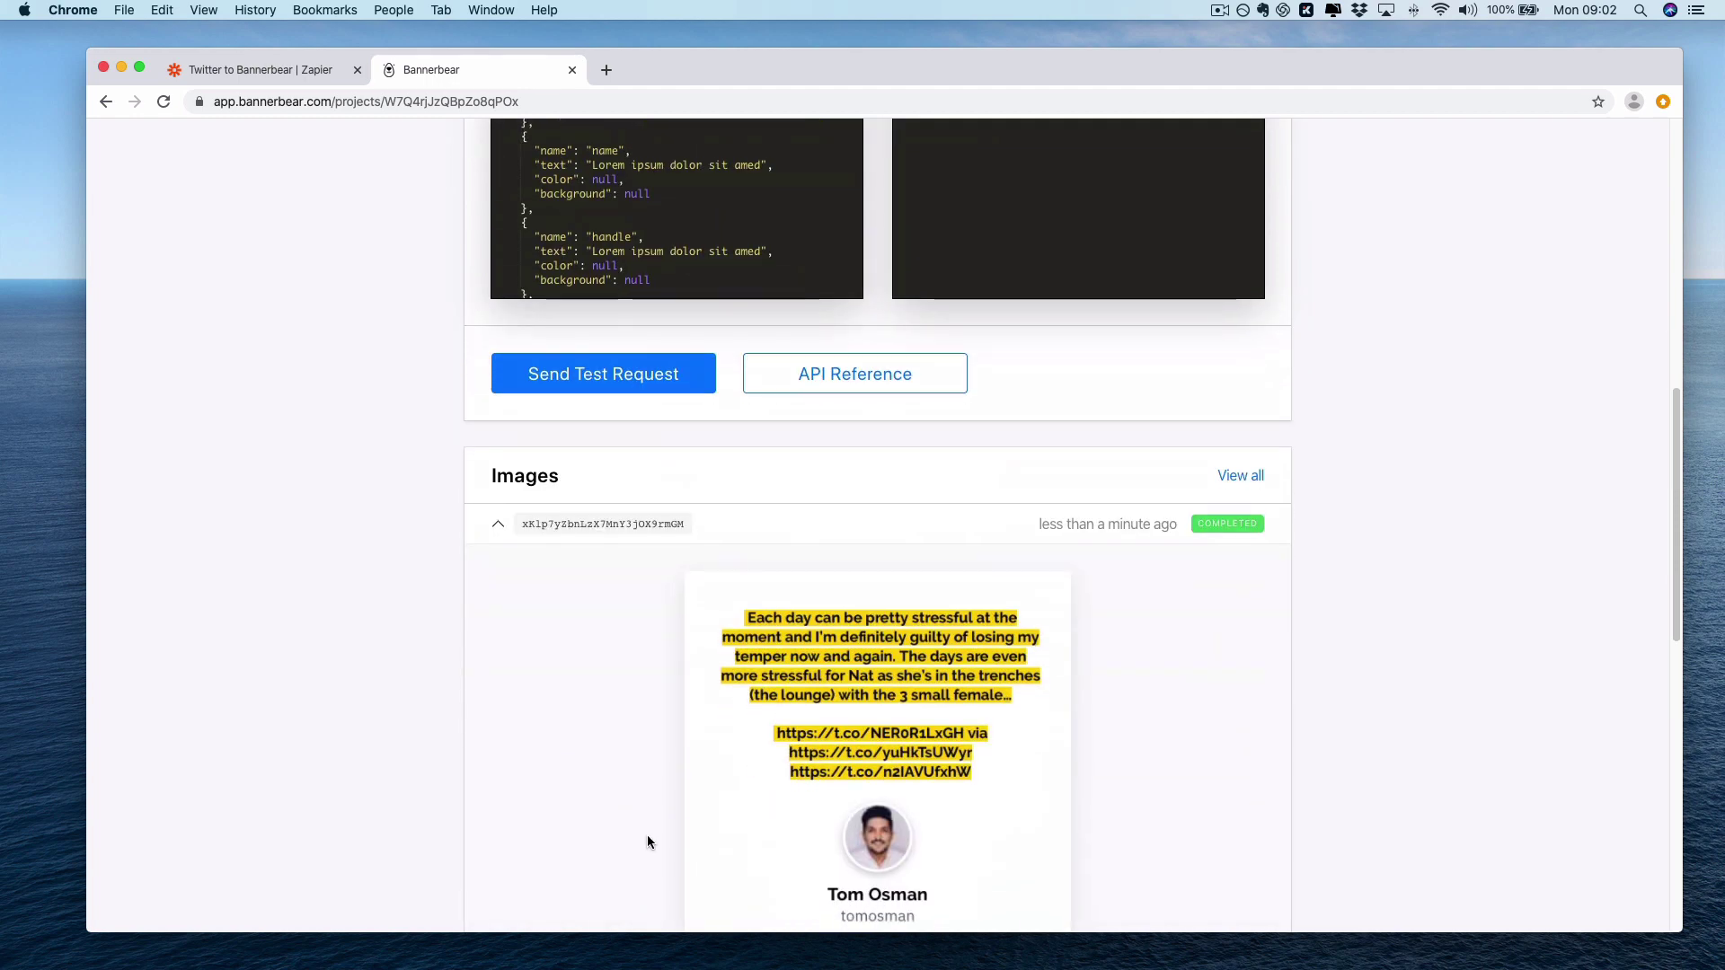
scroll(648, 838, down, 2)
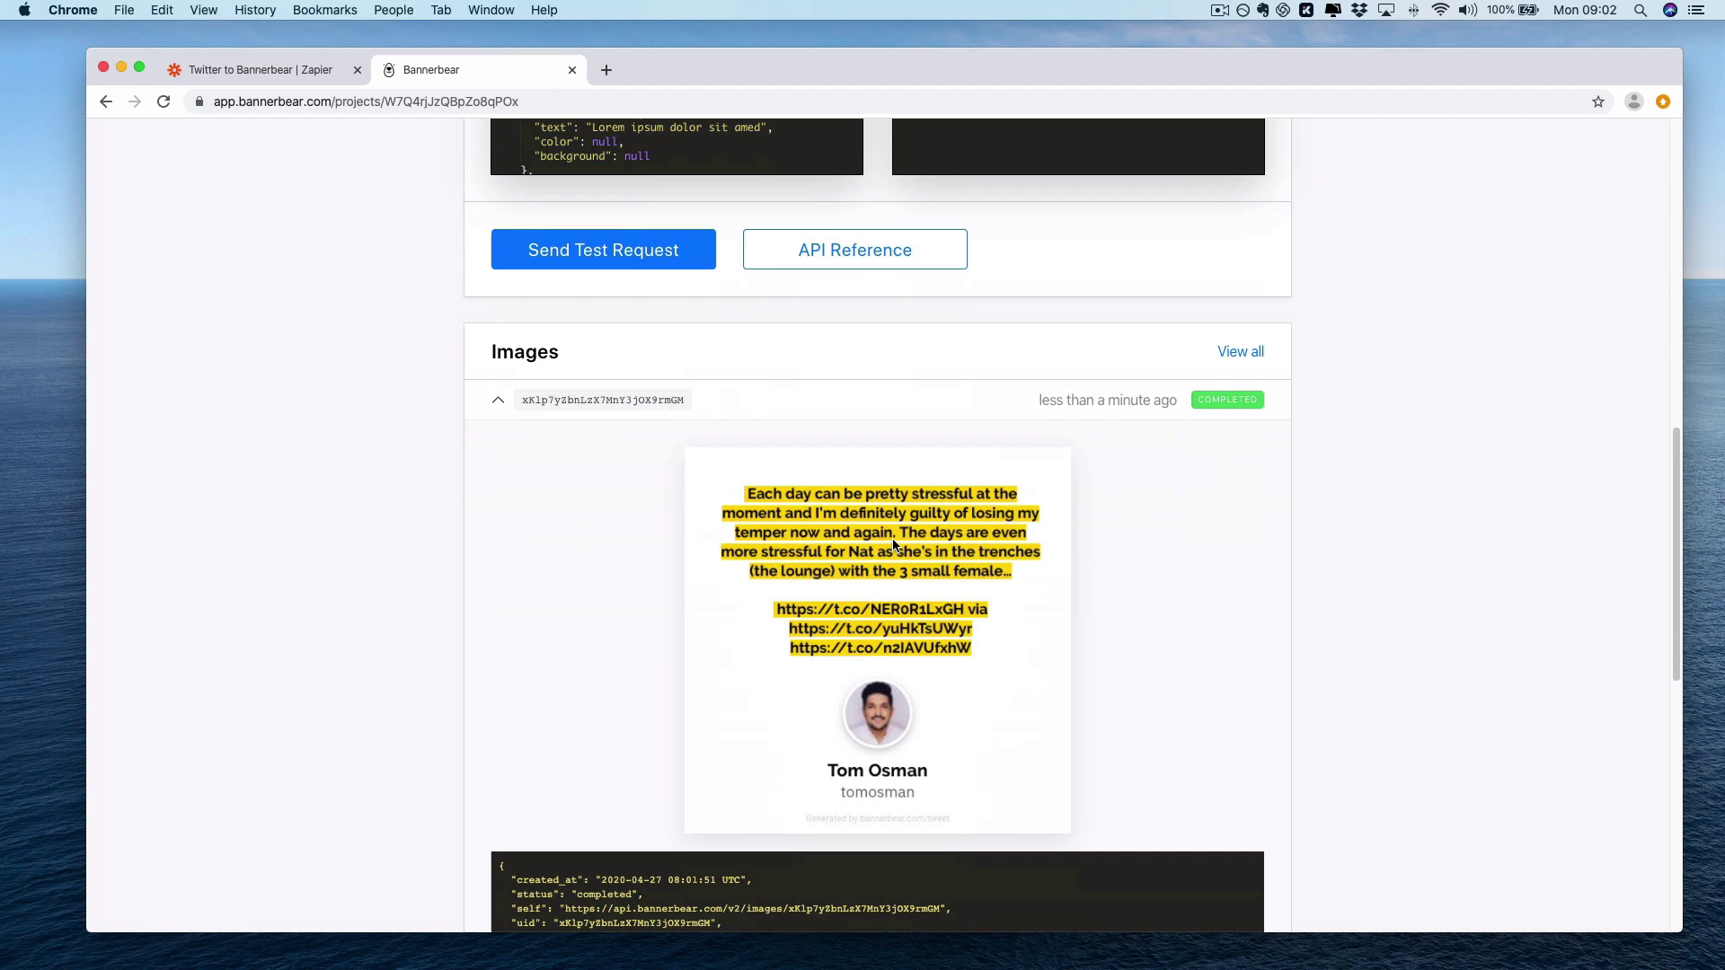
scroll(1129, 663, down, 1)
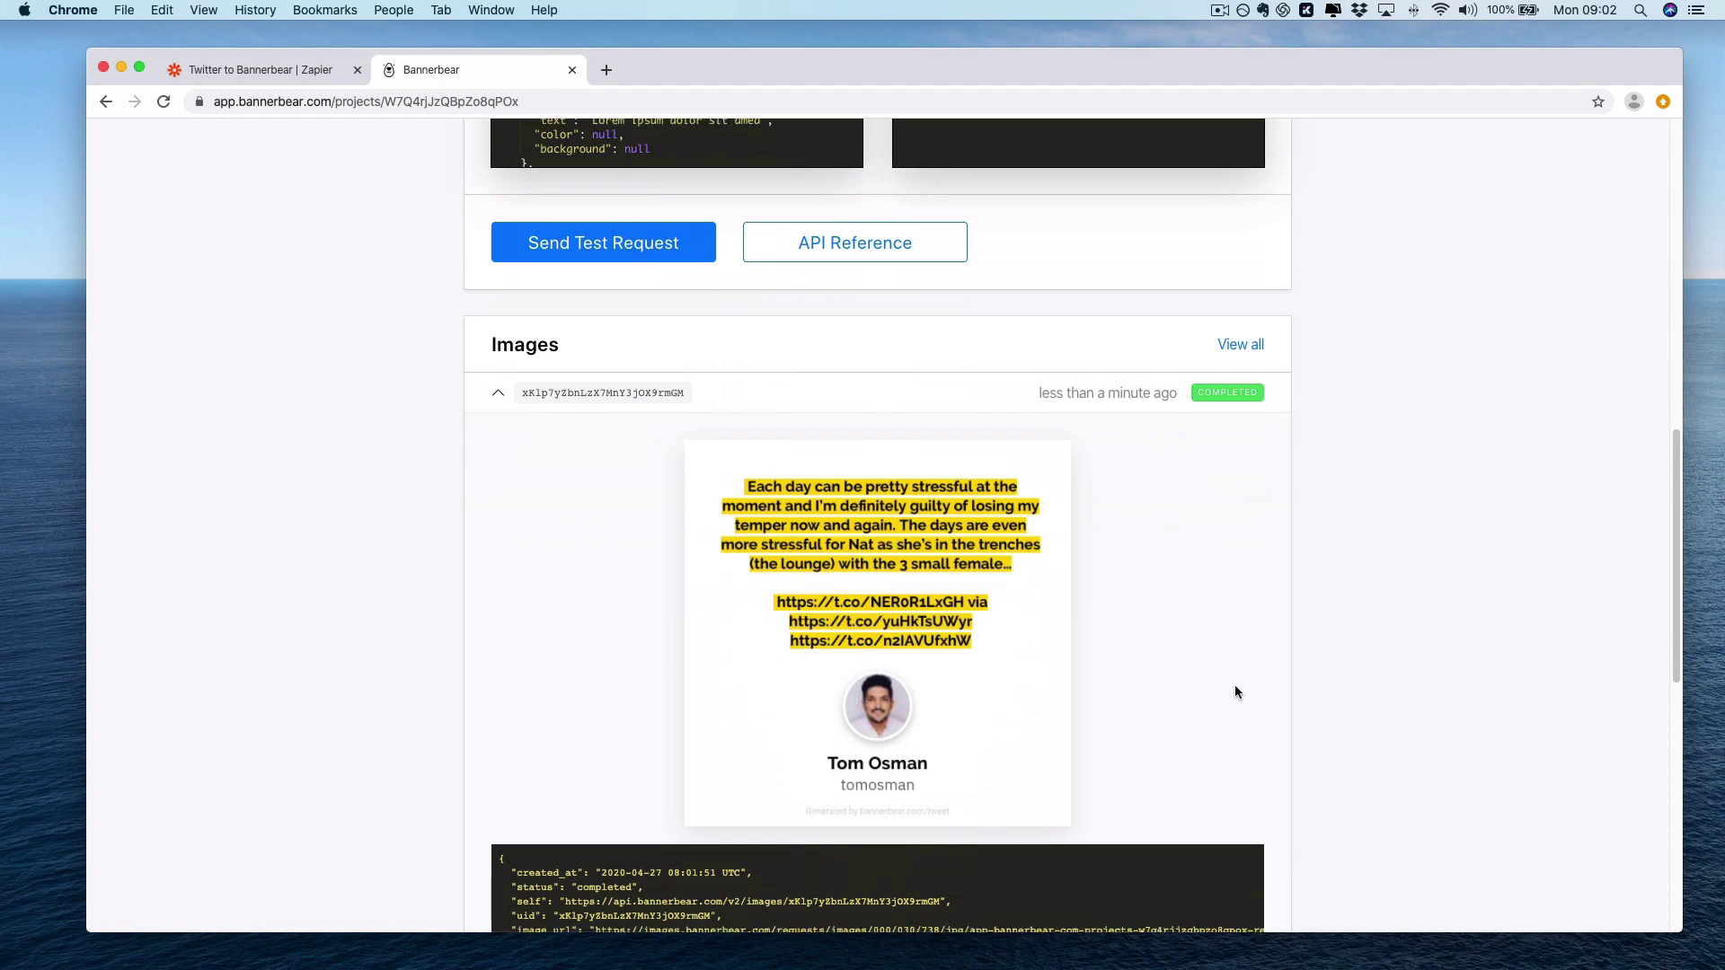
scroll(1234, 692, down, 1)
scroll(1289, 732, down, 3)
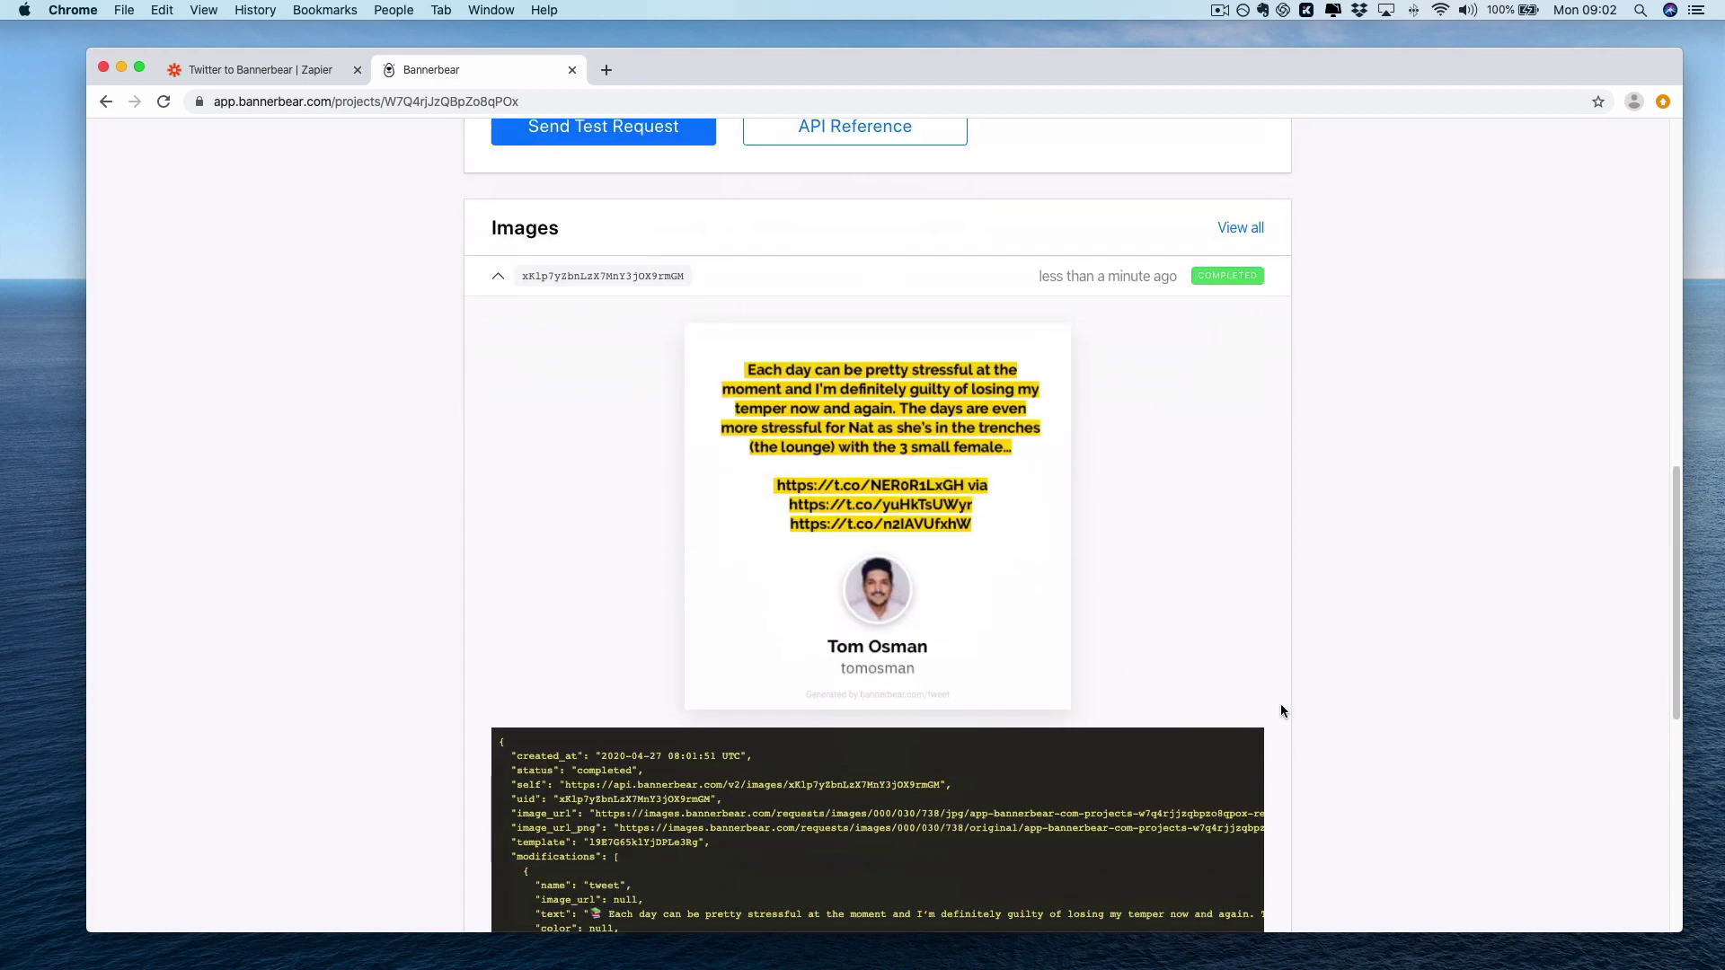
scroll(1280, 703, down, 1)
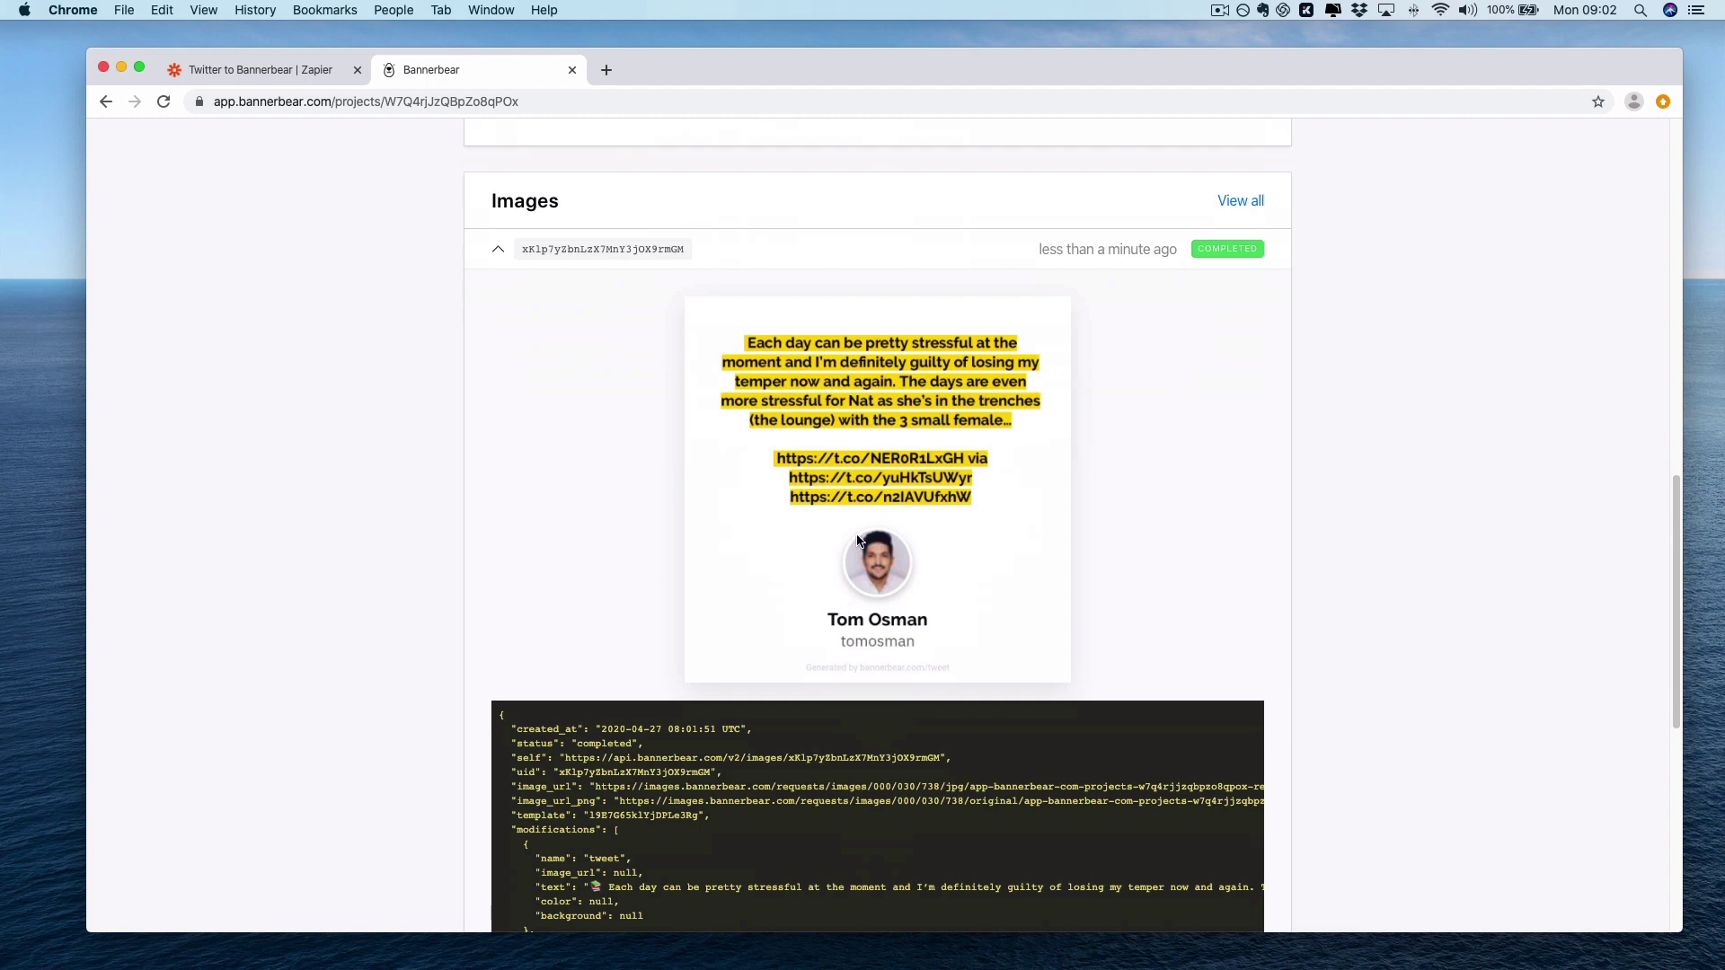
scroll(948, 711, down, 4)
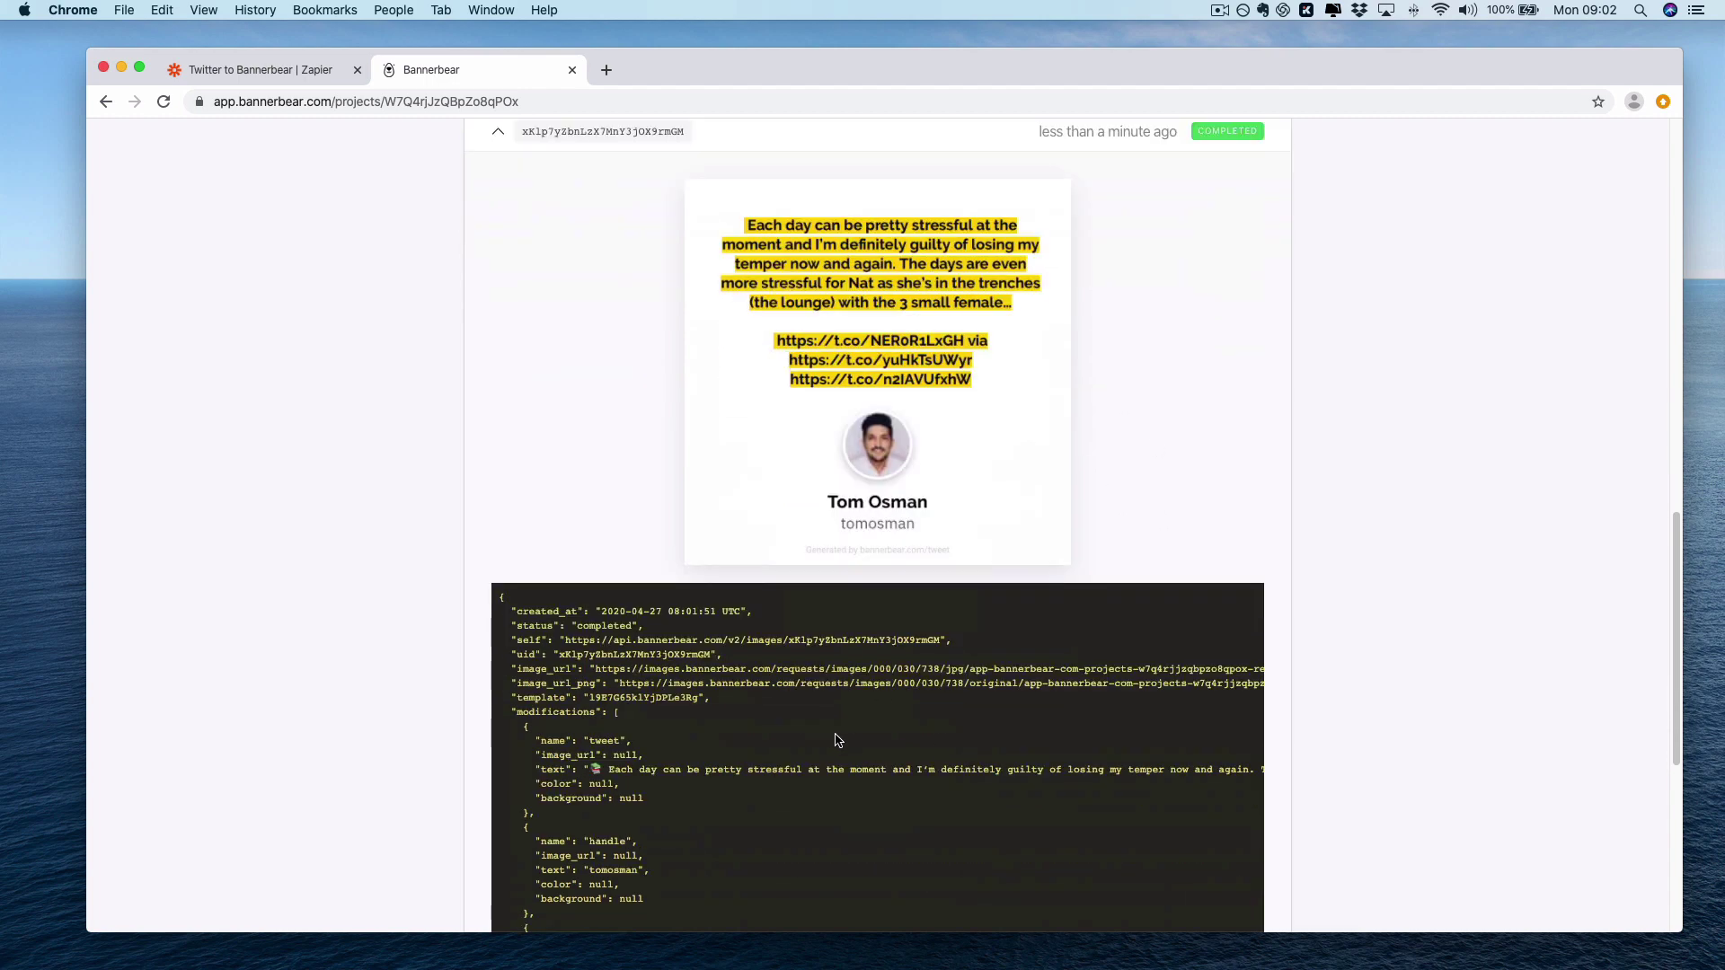
scroll(836, 744, up, 20)
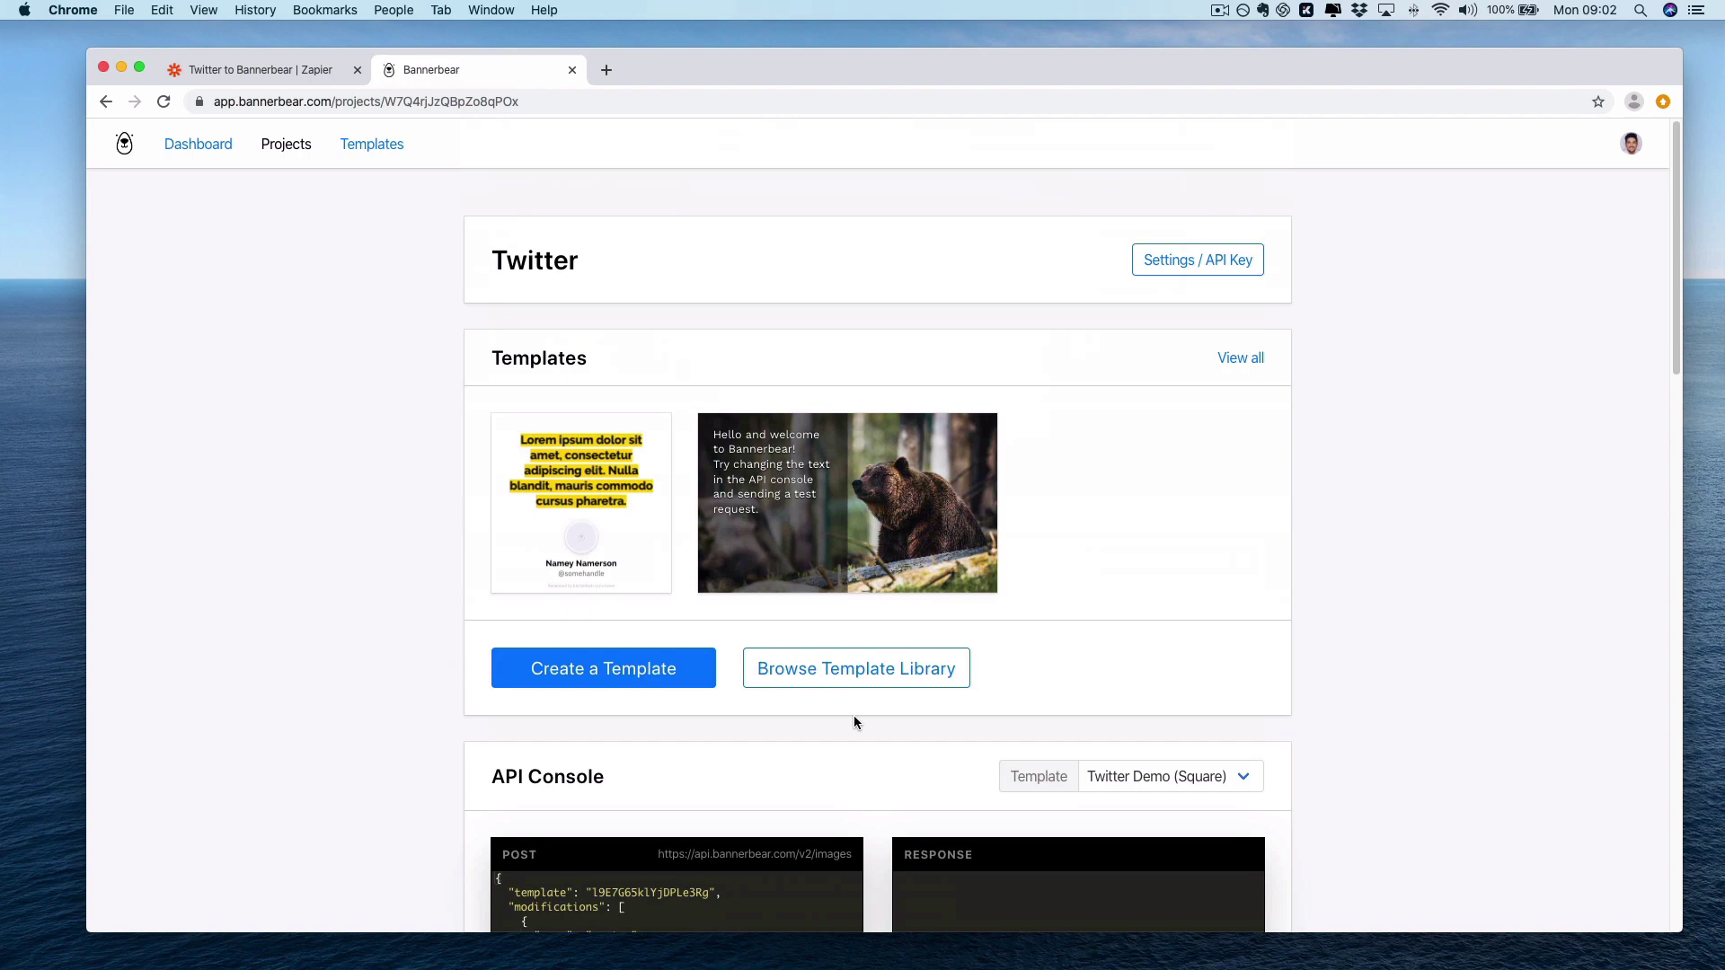